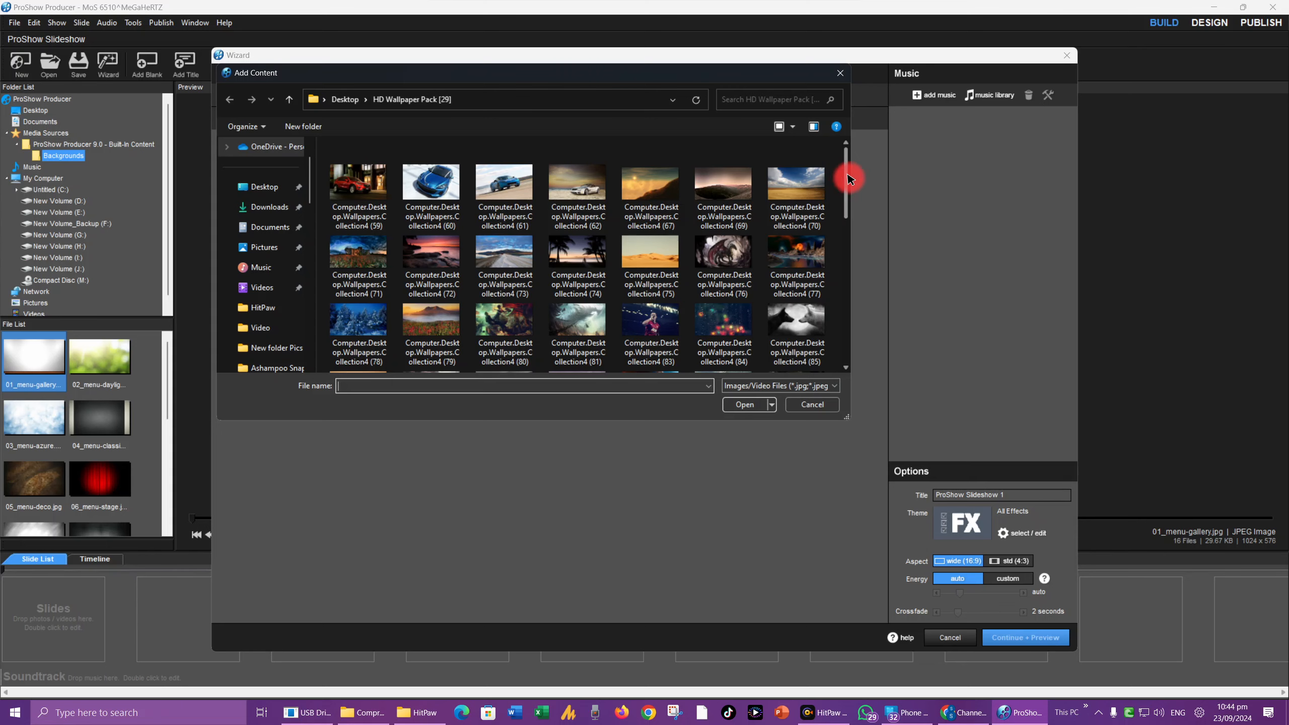
# Add the wallpapers from Collection4 (59) through HD-Nature-Wallpaper in the HD Wallpaper Pack [29] folder to the wizard's content.
pyautogui.moveTo(848, 179); pyautogui.dragTo(330, 362)
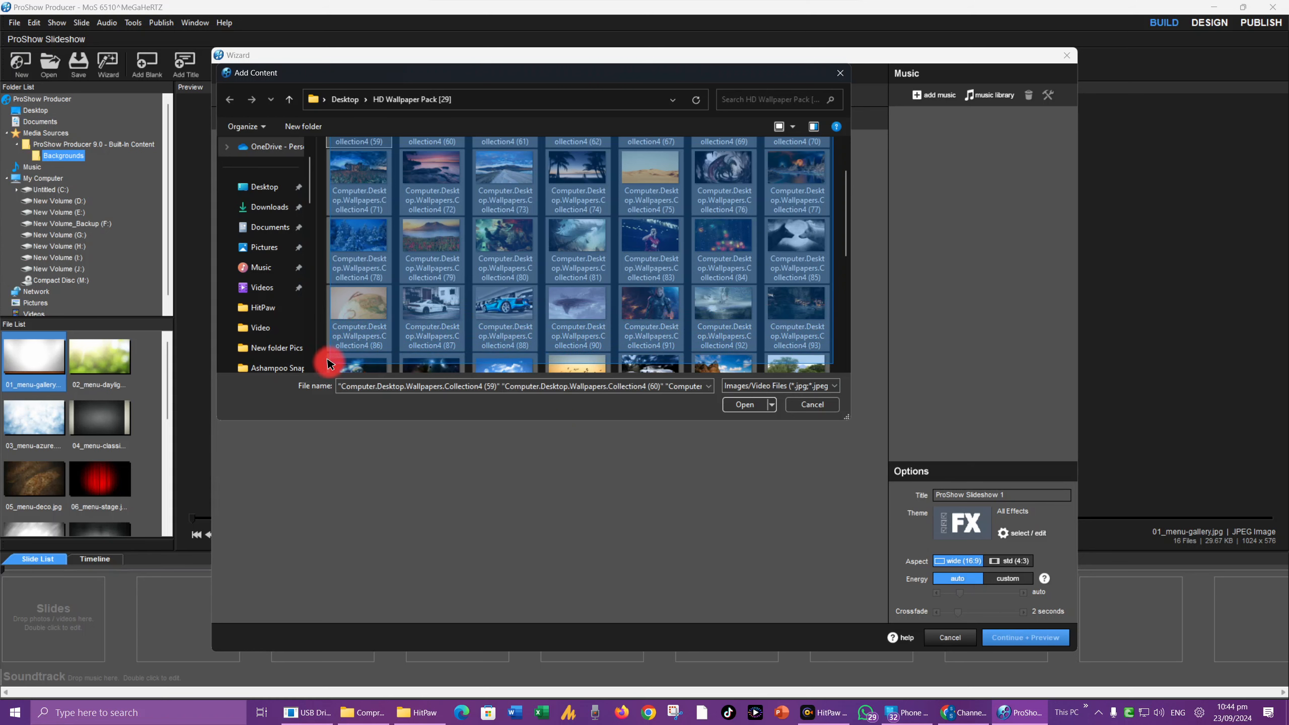
pyautogui.moveTo(329, 362); pyautogui.dragTo(335, 322)
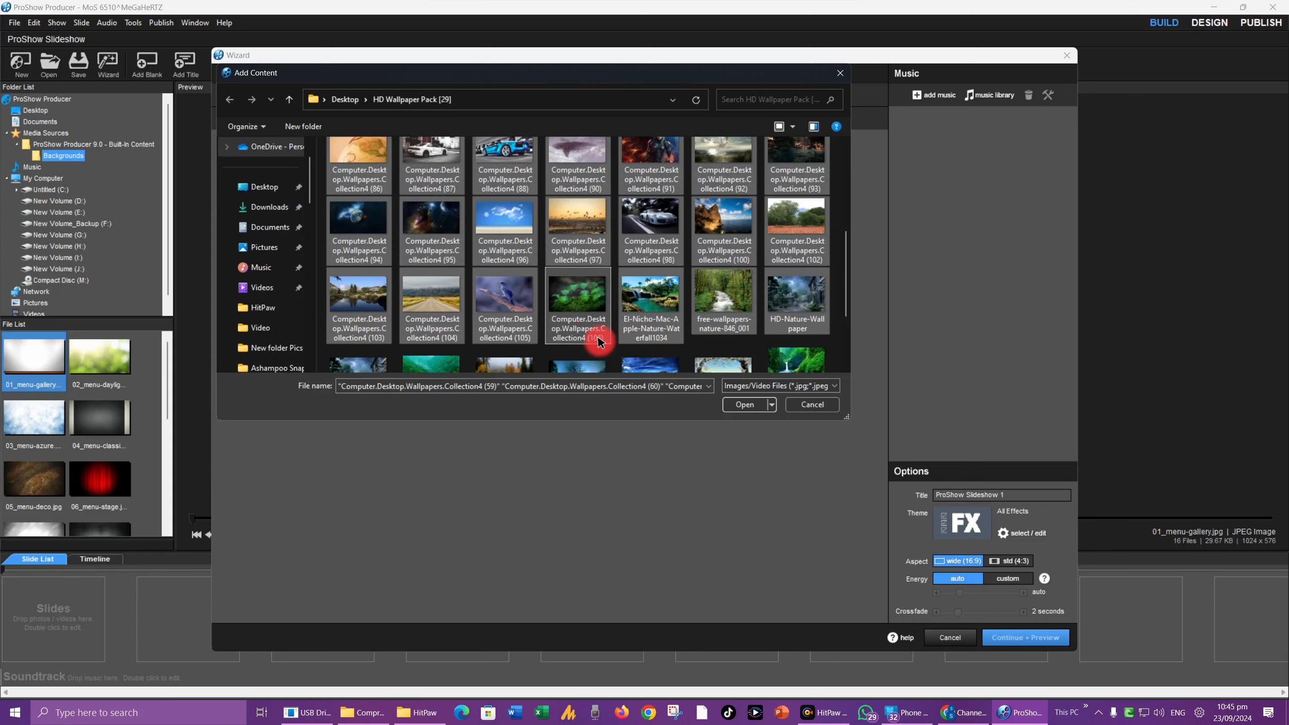
pyautogui.click(734, 404)
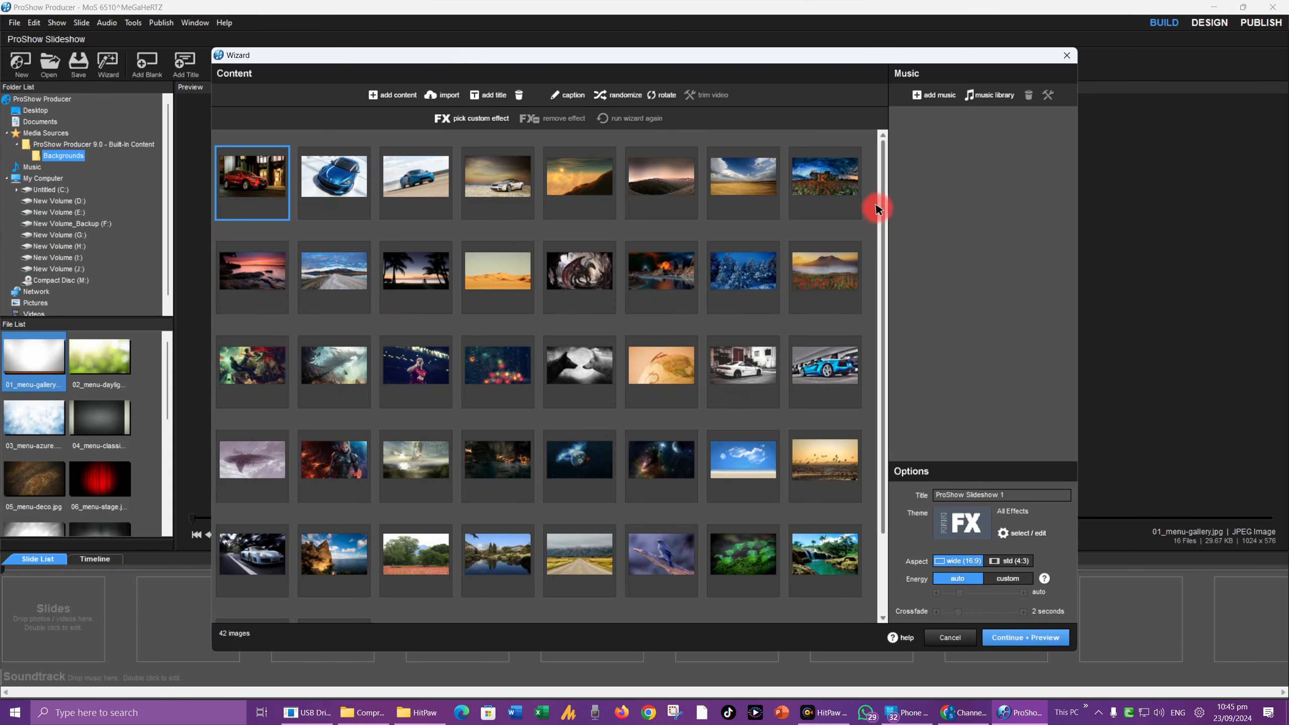
# Remove the Collection4 (91) image, item 26, from the wizard's content.
pyautogui.moveTo(883, 210); pyautogui.dragTo(877, 237)
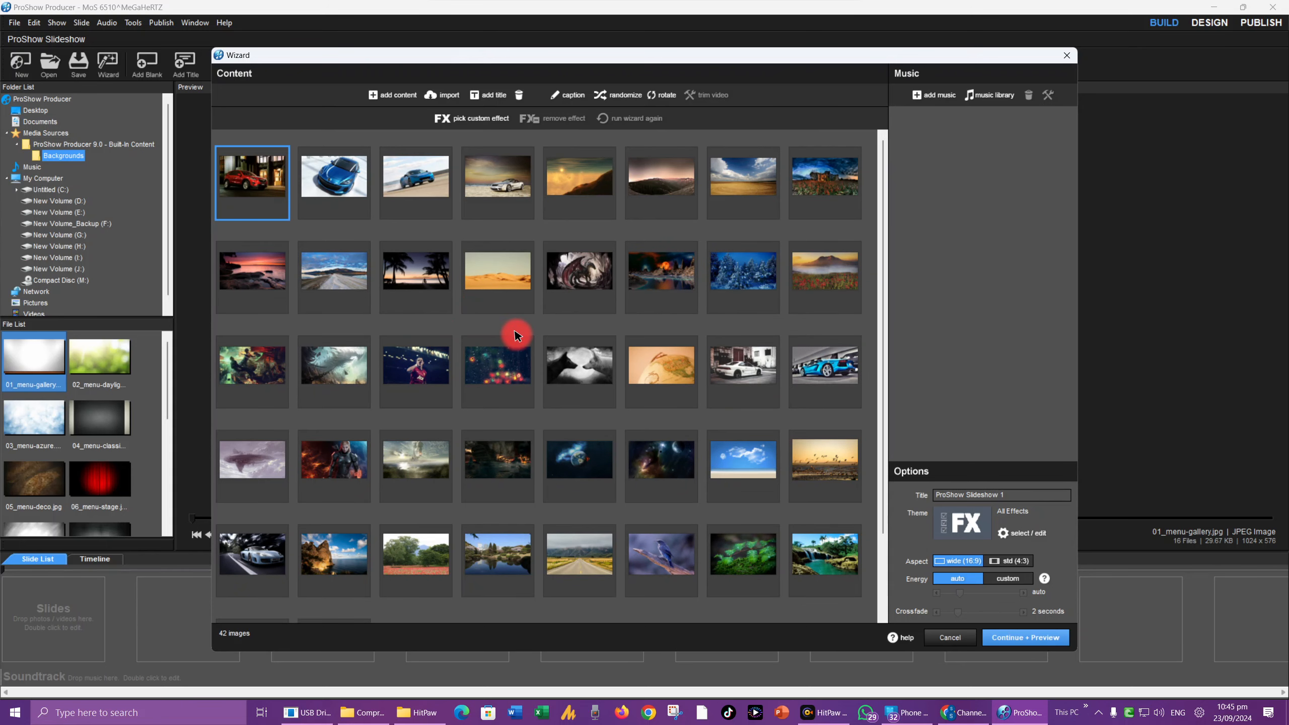
pyautogui.scroll(-2, 517, 333)
pyautogui.scroll(2, 576, 350)
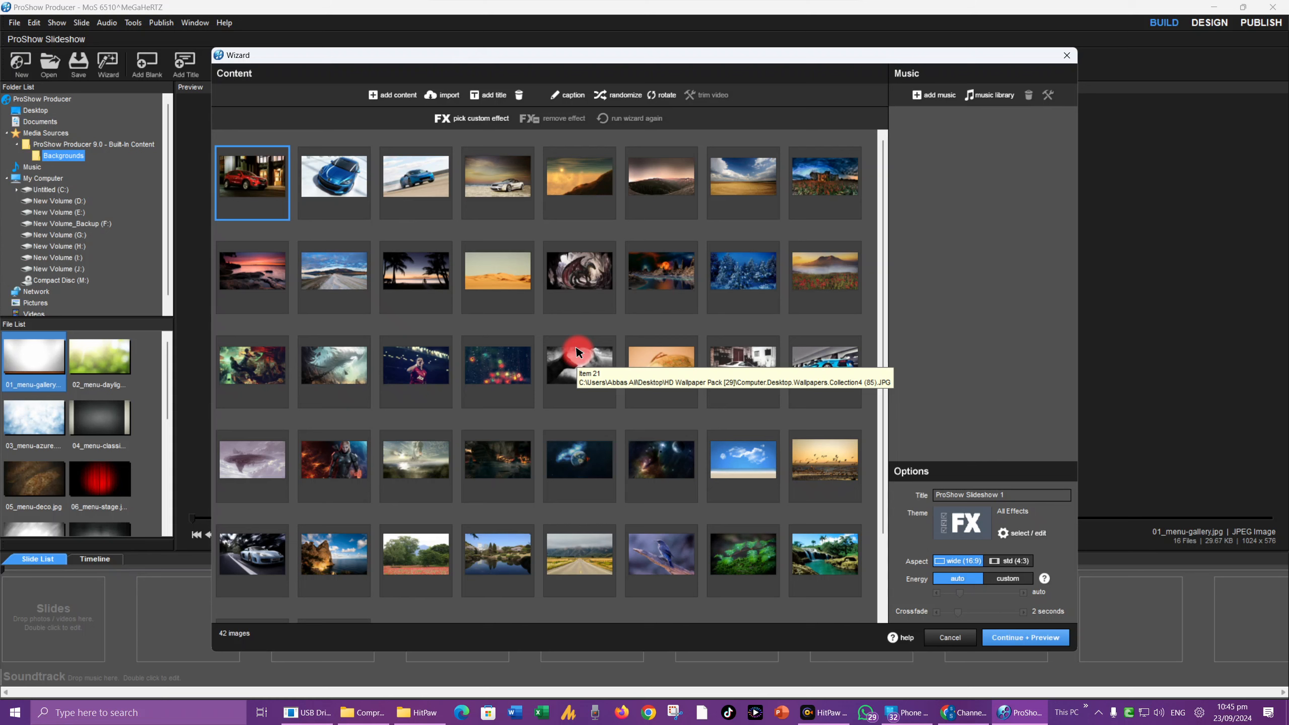
pyautogui.click(335, 468)
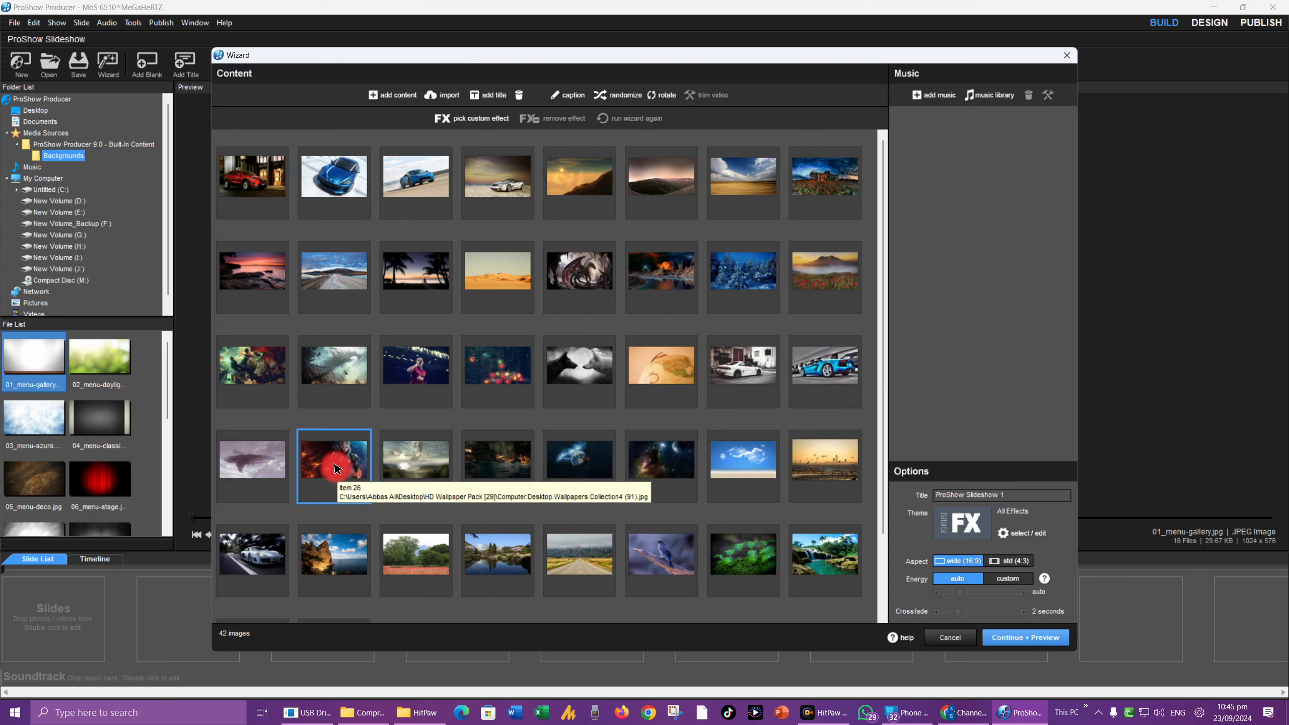
pyautogui.click(518, 96)
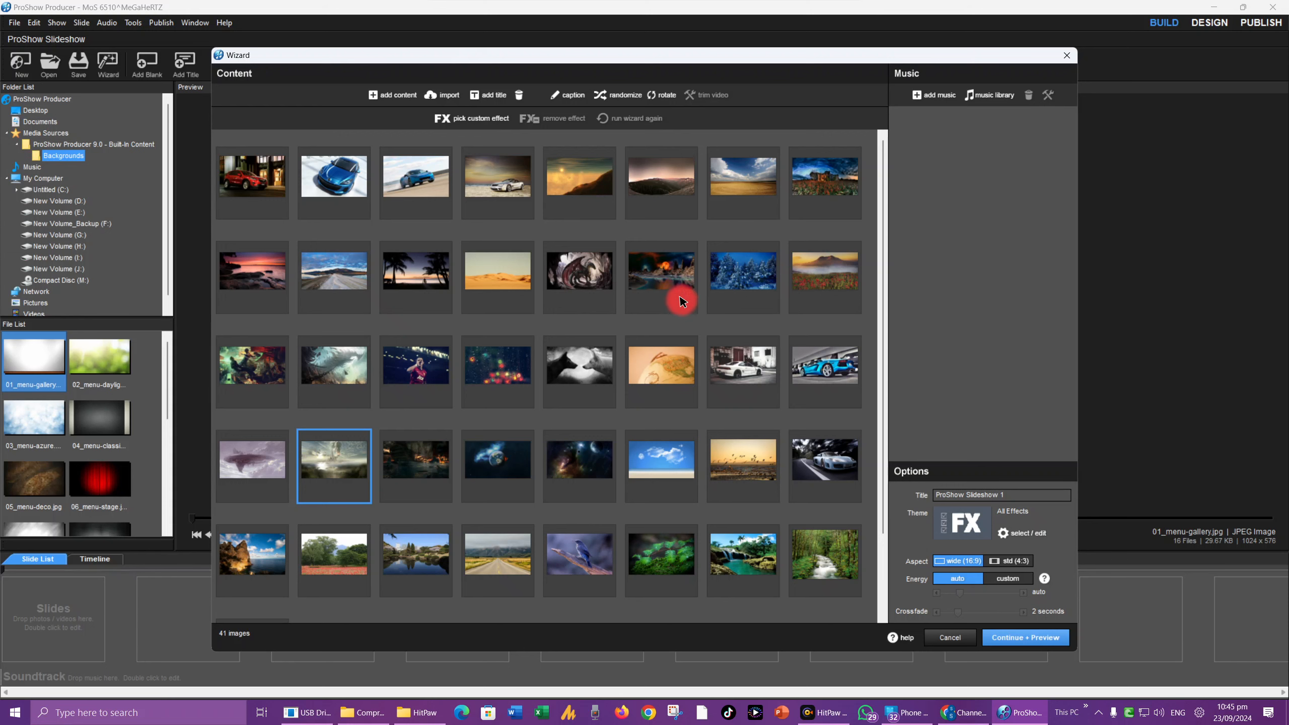
# Randomize the image order three times and move the black-and-white silhouette image down to the fifth row.
pyautogui.click(632, 95)
pyautogui.click(632, 95)
pyautogui.click(632, 95)
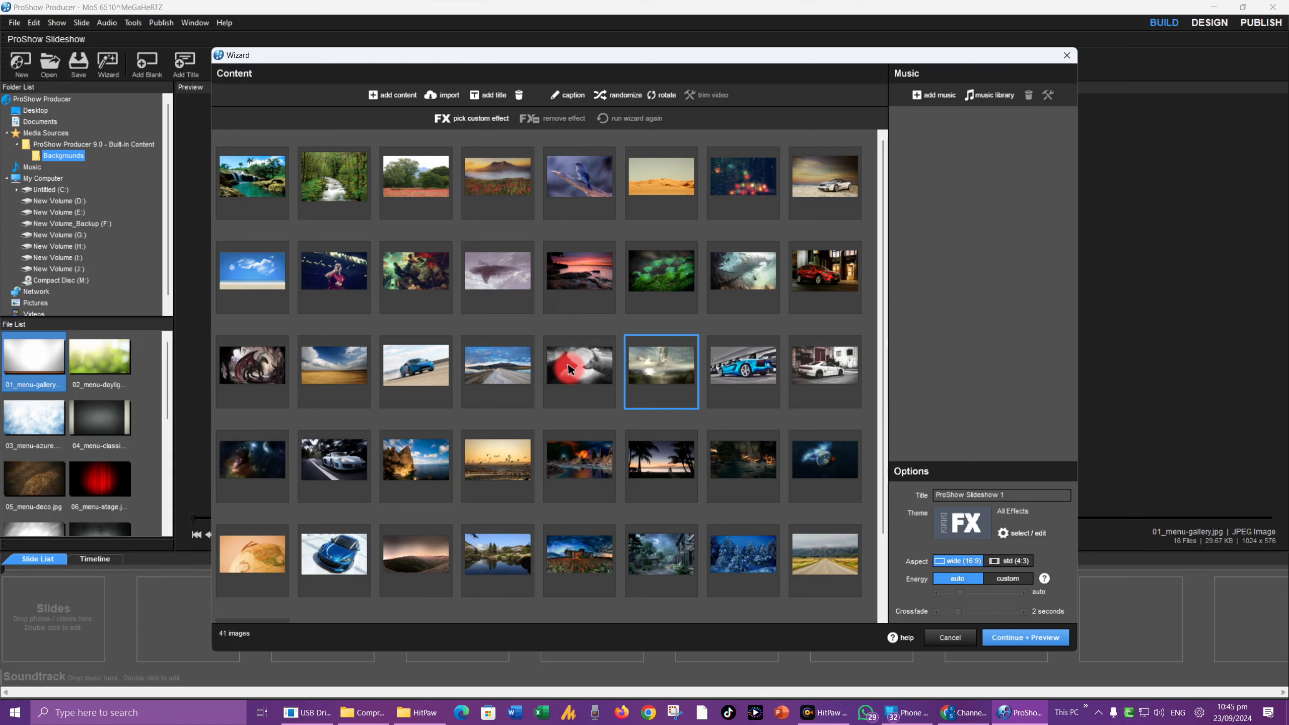
pyautogui.moveTo(571, 369)
pyautogui.mouseDown()
pyautogui.moveTo(500, 284)
pyautogui.moveTo(376, 275)
pyautogui.moveTo(355, 223)
pyautogui.moveTo(365, 168)
pyautogui.moveTo(558, 203)
pyautogui.moveTo(799, 199)
pyautogui.moveTo(832, 271)
pyautogui.moveTo(730, 459)
pyautogui.moveTo(578, 493)
pyautogui.moveTo(574, 549)
pyautogui.moveTo(566, 532)
pyautogui.mouseUp()
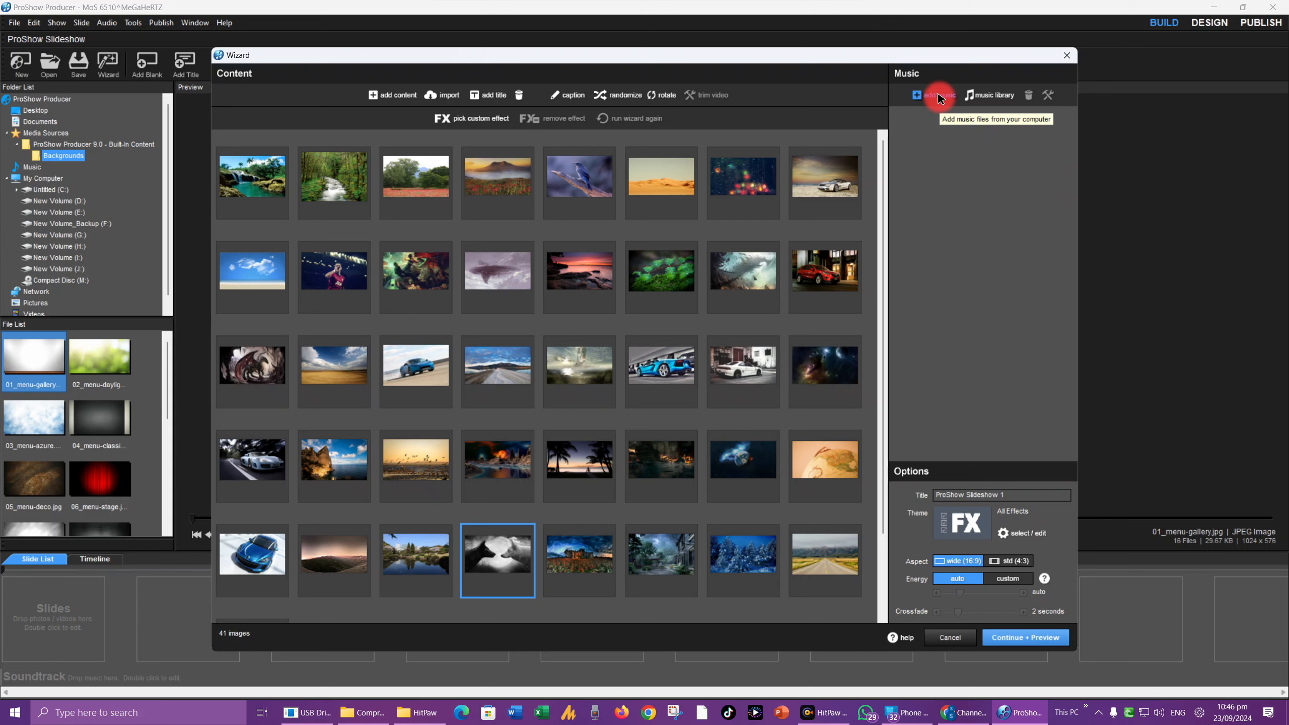
# Generate and preview the slideshow with the All Effects theme, and return to the wizard.
pyautogui.click(1027, 642)
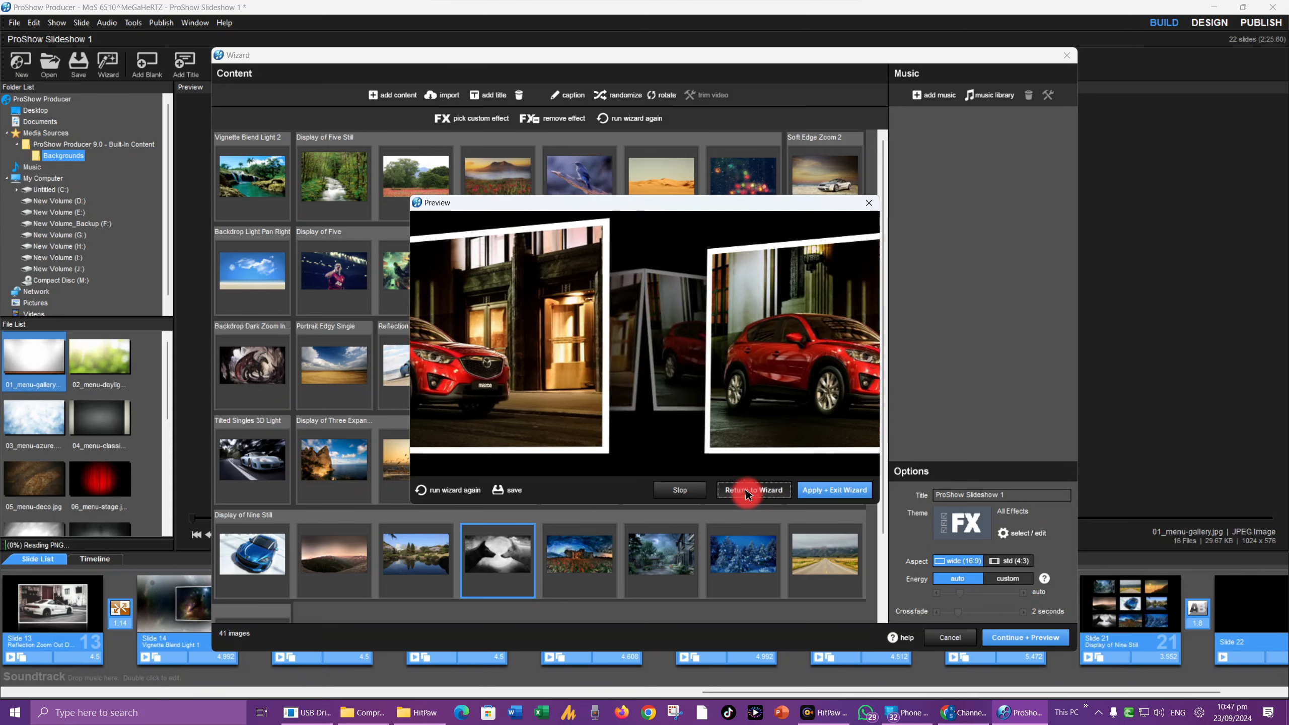
pyautogui.click(749, 491)
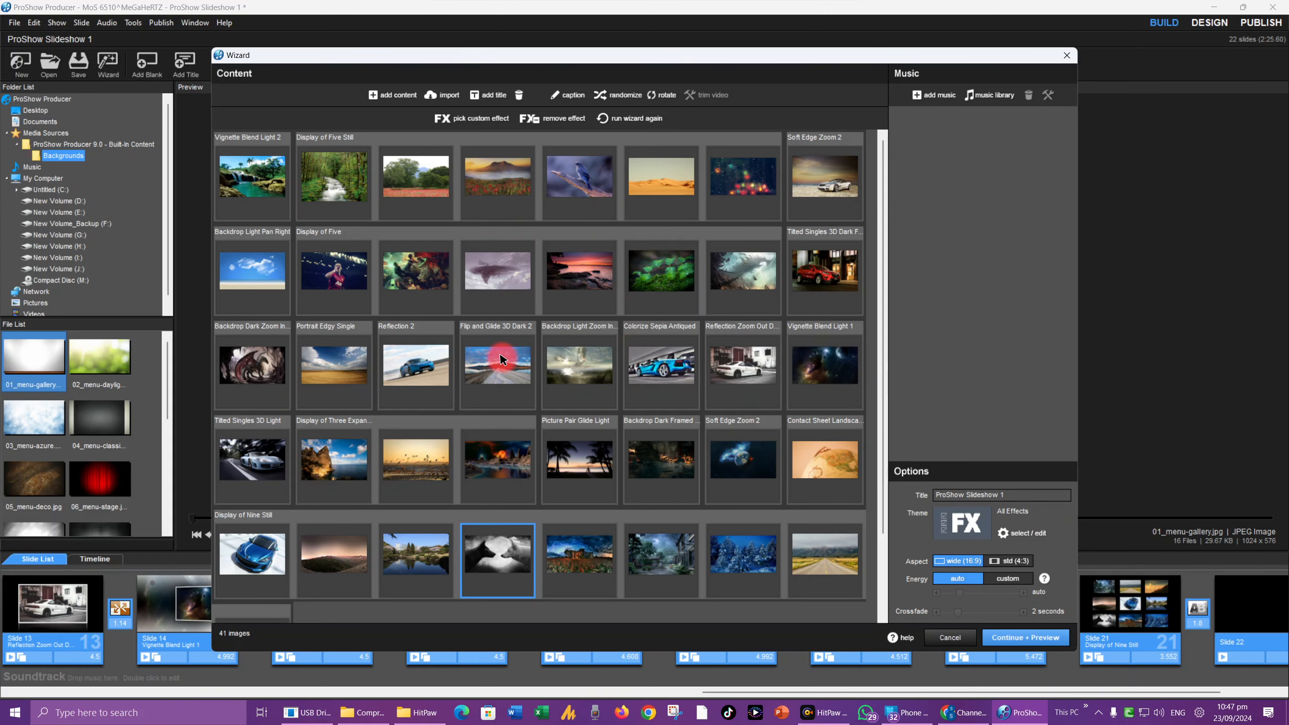
# Move the snowy road image and the Display of Five Still group to new positions, and randomize the selected images, accepting removal of multi-image effects.
pyautogui.moveTo(500, 359); pyautogui.dragTo(642, 241)
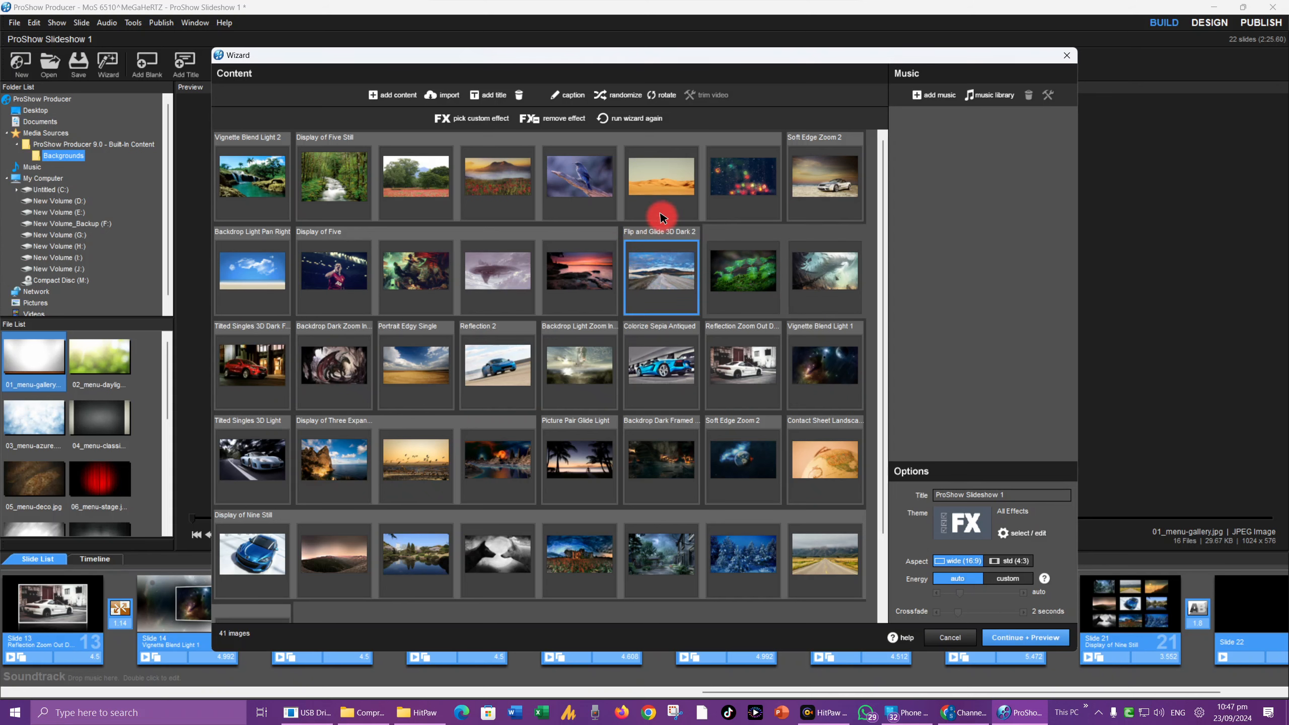
pyautogui.moveTo(639, 181); pyautogui.dragTo(538, 357)
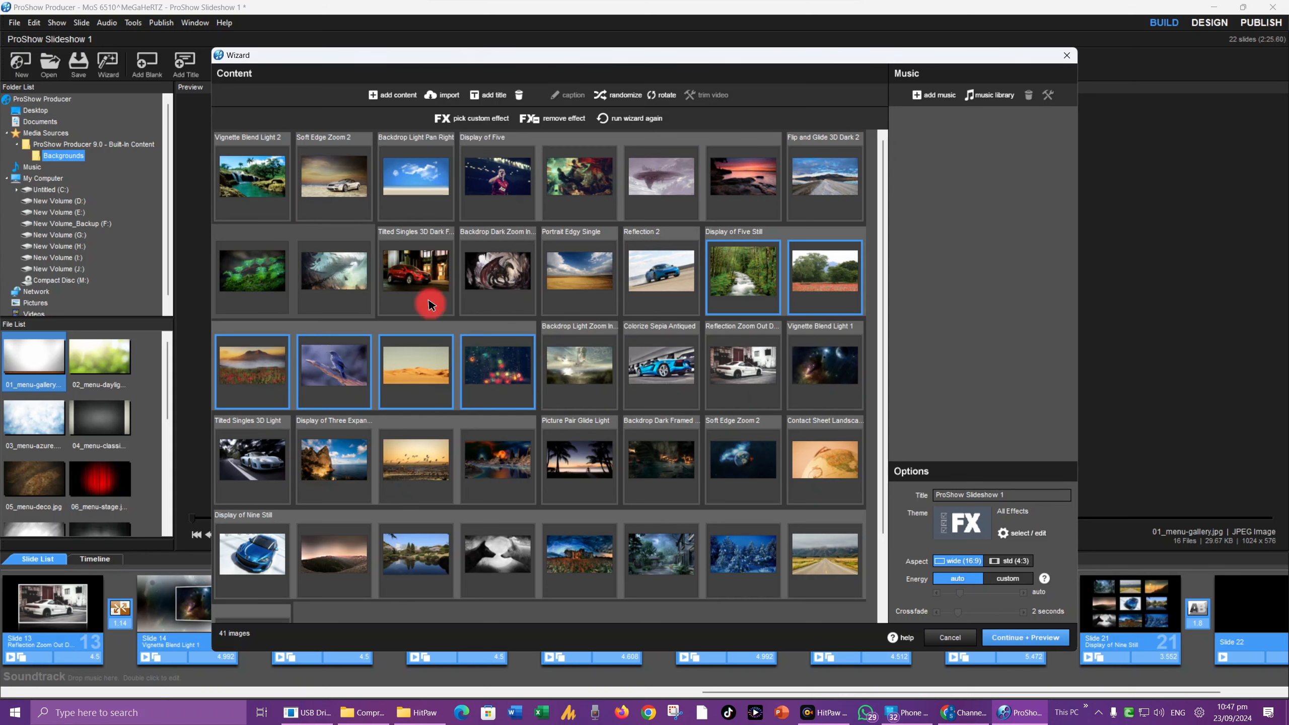
pyautogui.click(622, 97)
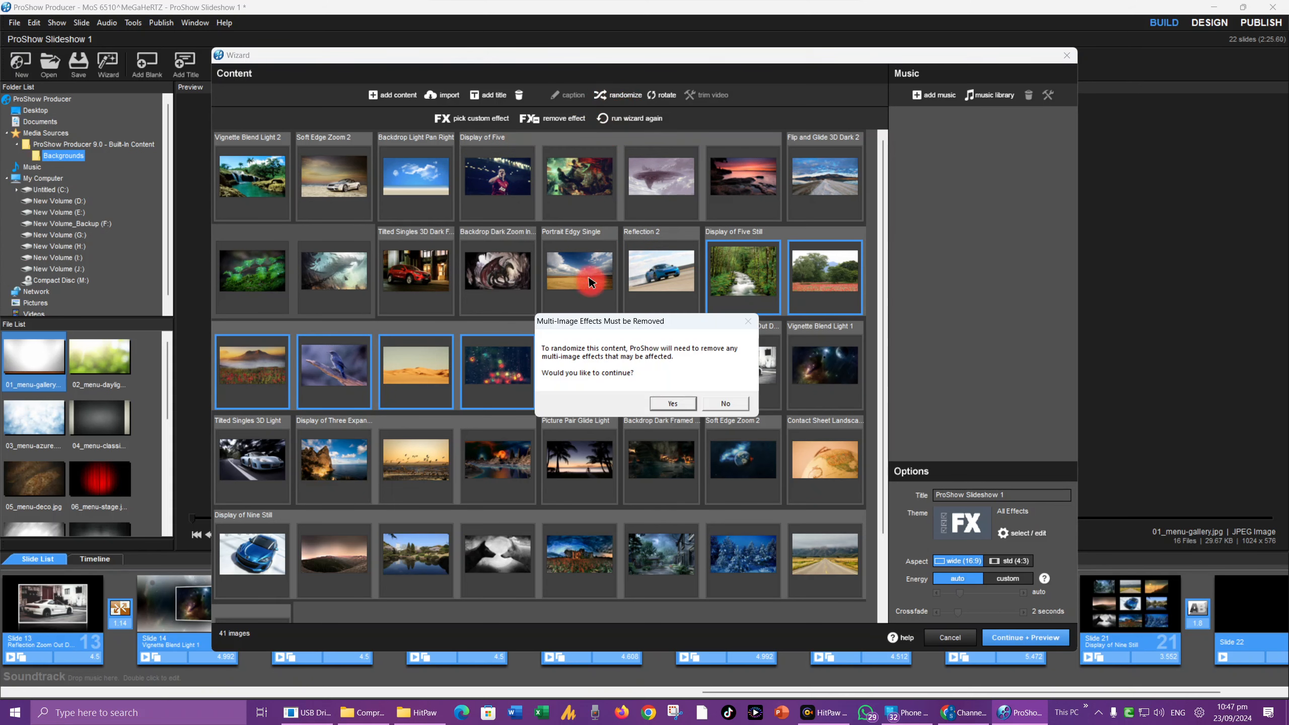
pyautogui.click(670, 403)
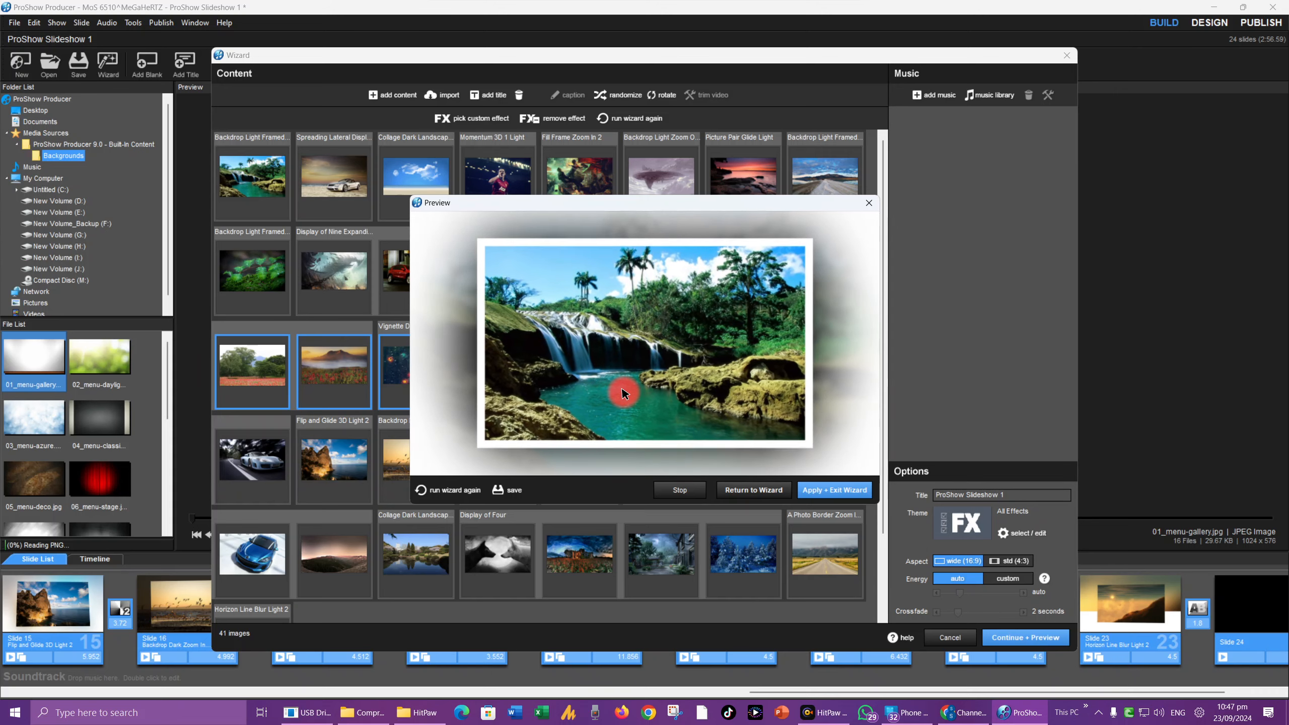
# Run the wizard again from the preview and apply the resulting slideshow, exiting the wizard.
pyautogui.click(438, 491)
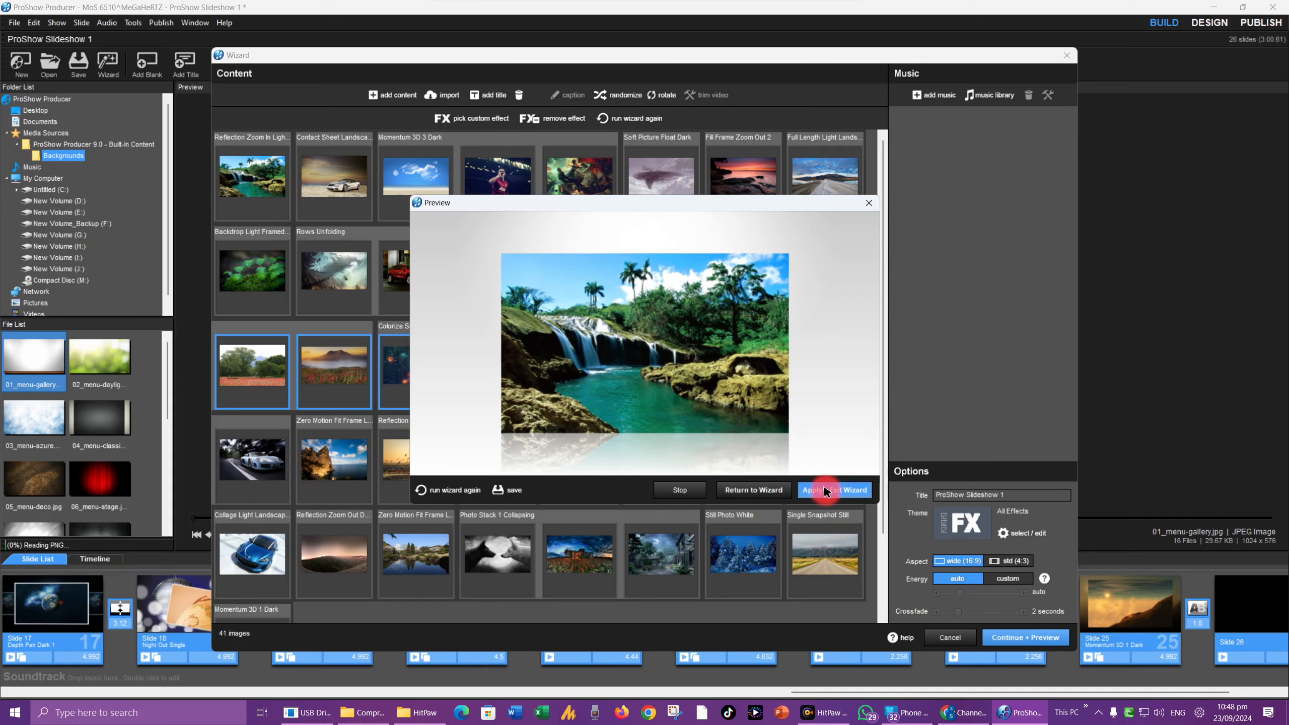
pyautogui.click(825, 490)
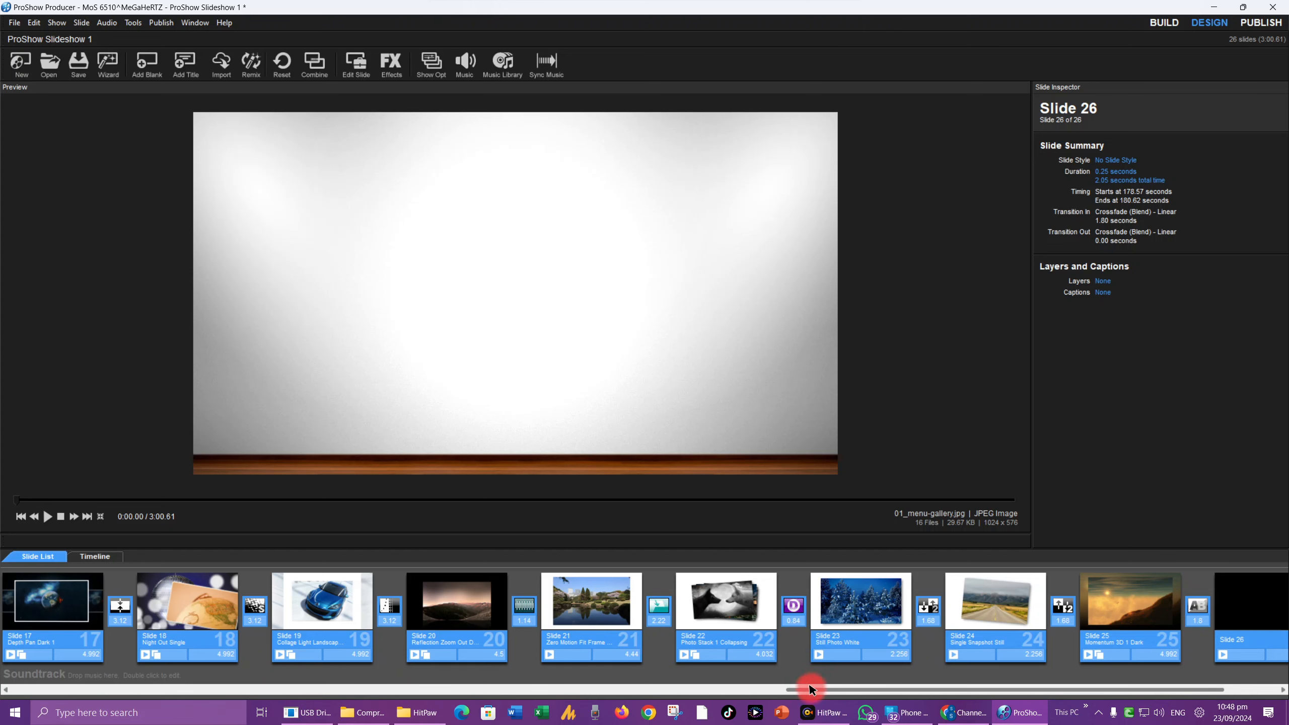
# Set the duration of all slides to 6 seconds.
pyautogui.moveTo(815, 689); pyautogui.dragTo(9, 703)
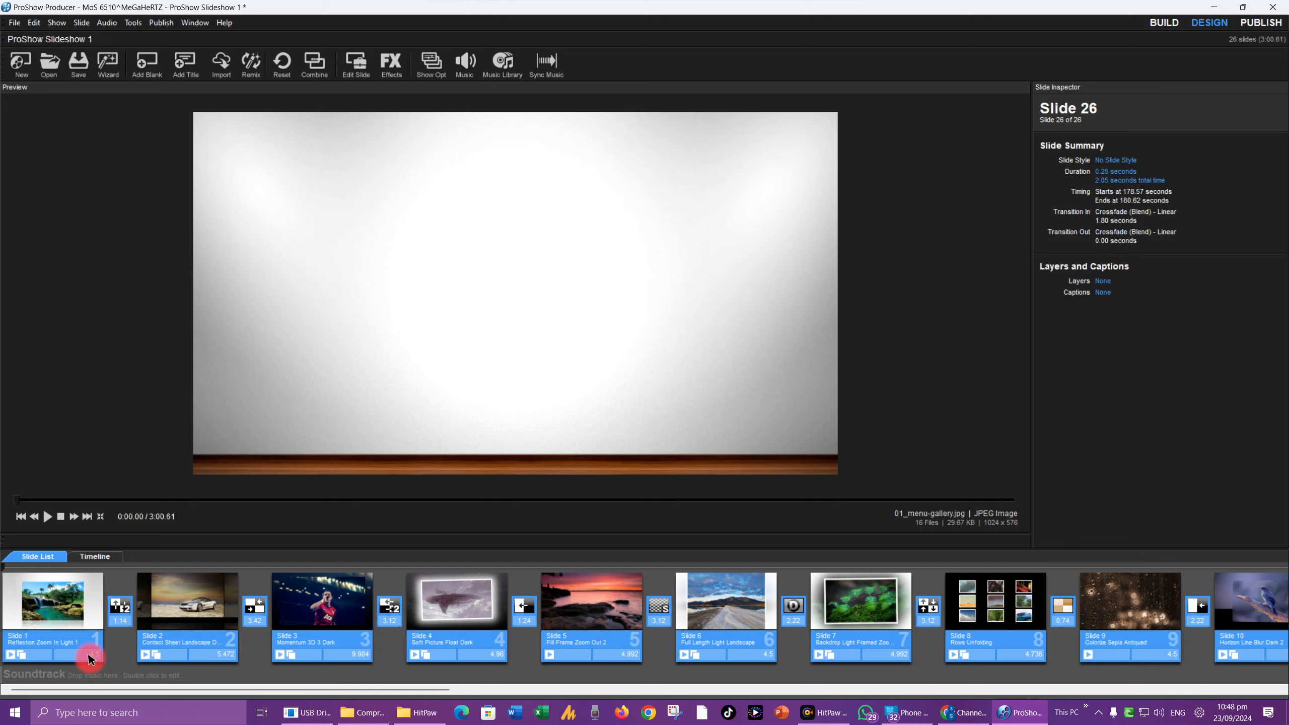
pyautogui.click(62, 613)
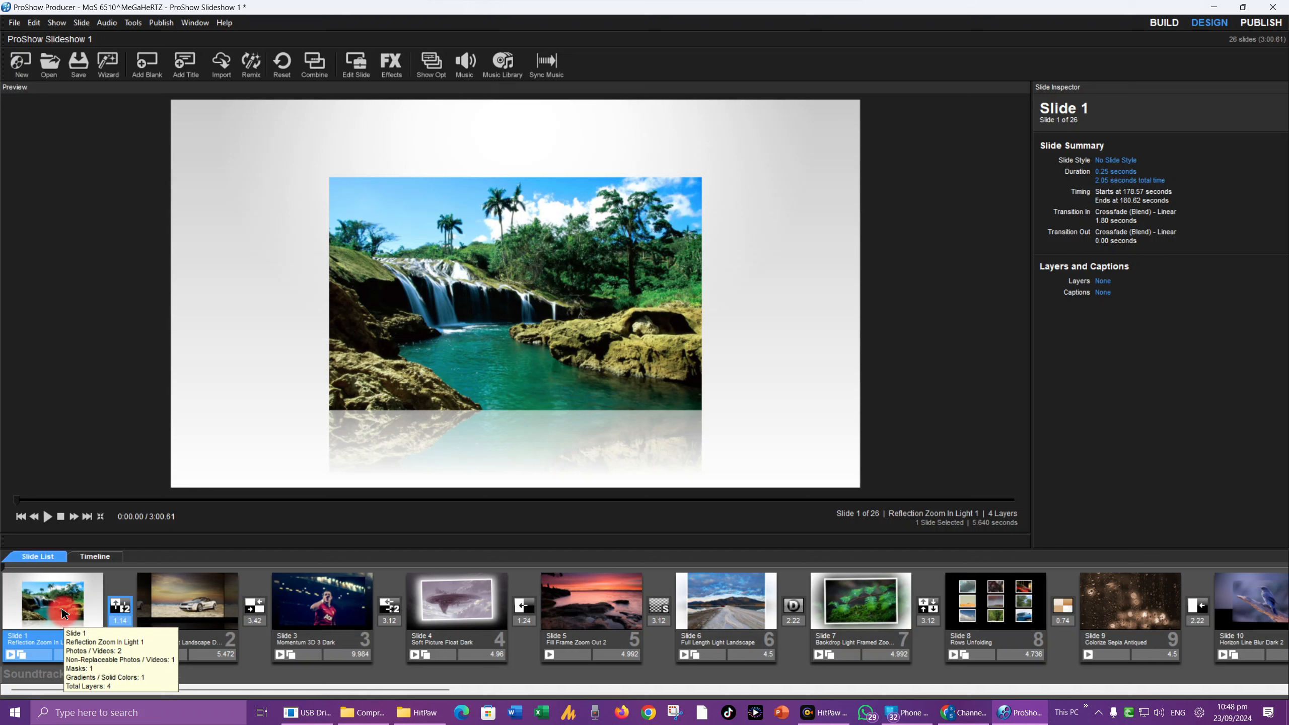
pyautogui.hotkey('ctrl', 'a')
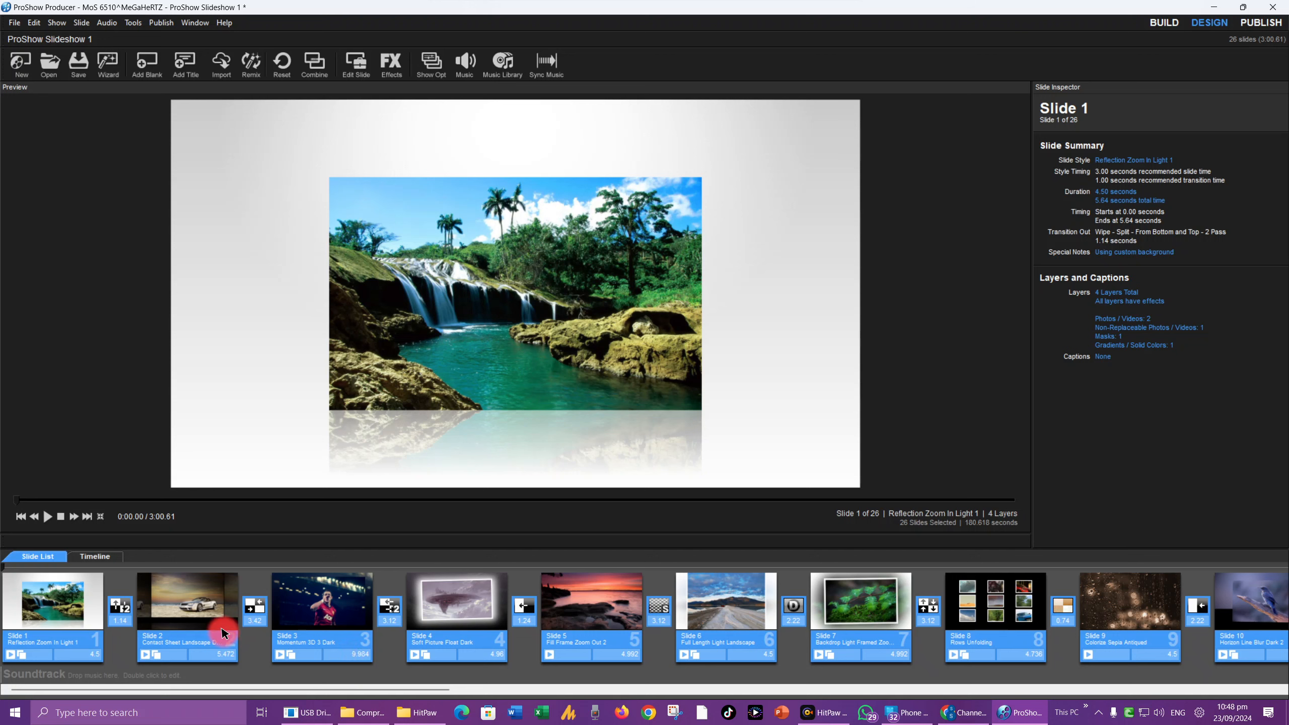
pyautogui.click(96, 656)
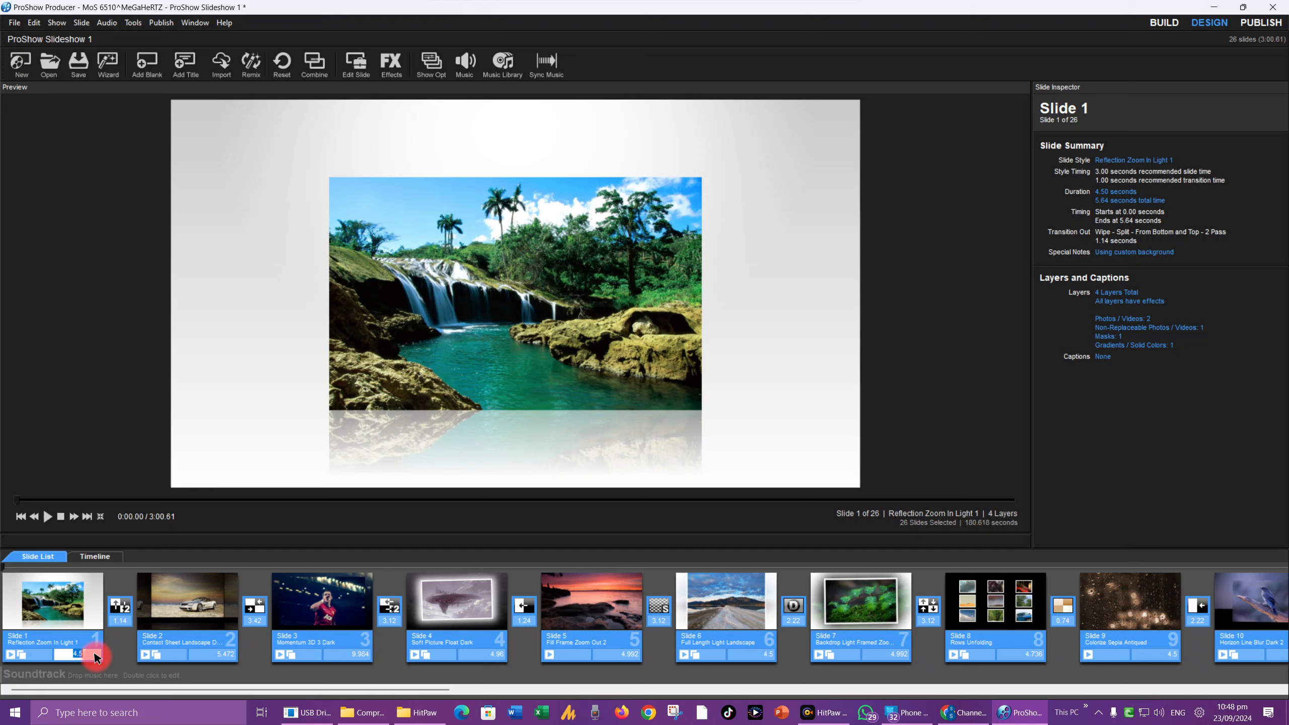
pyautogui.write('6')
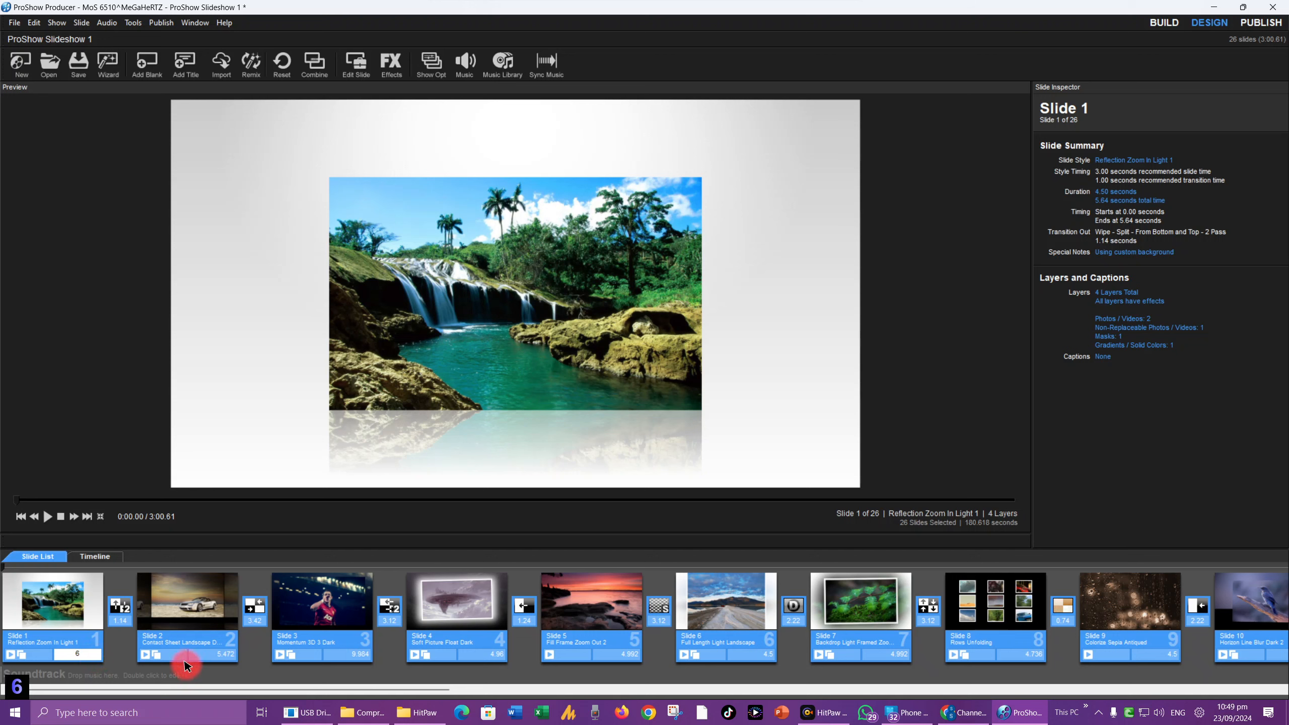
pyautogui.press('Return')
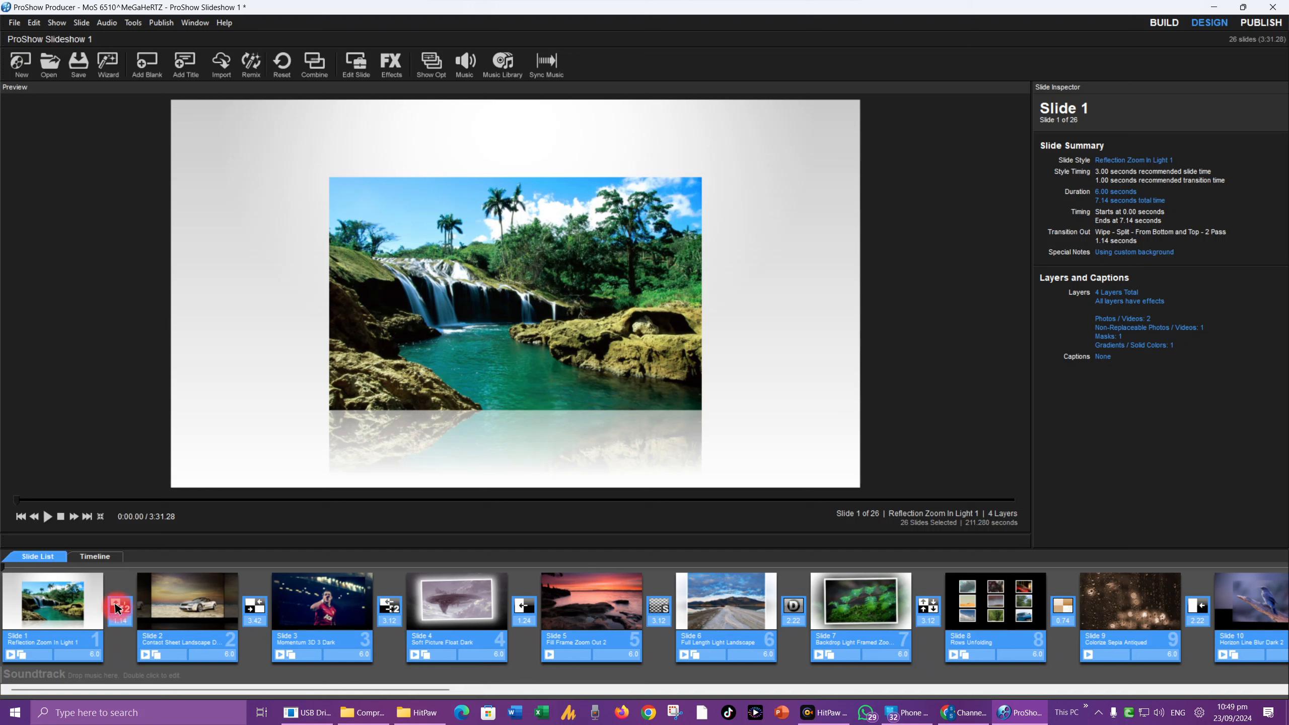
# Set the transition time of all slides to 3 seconds.
pyautogui.click(61, 614)
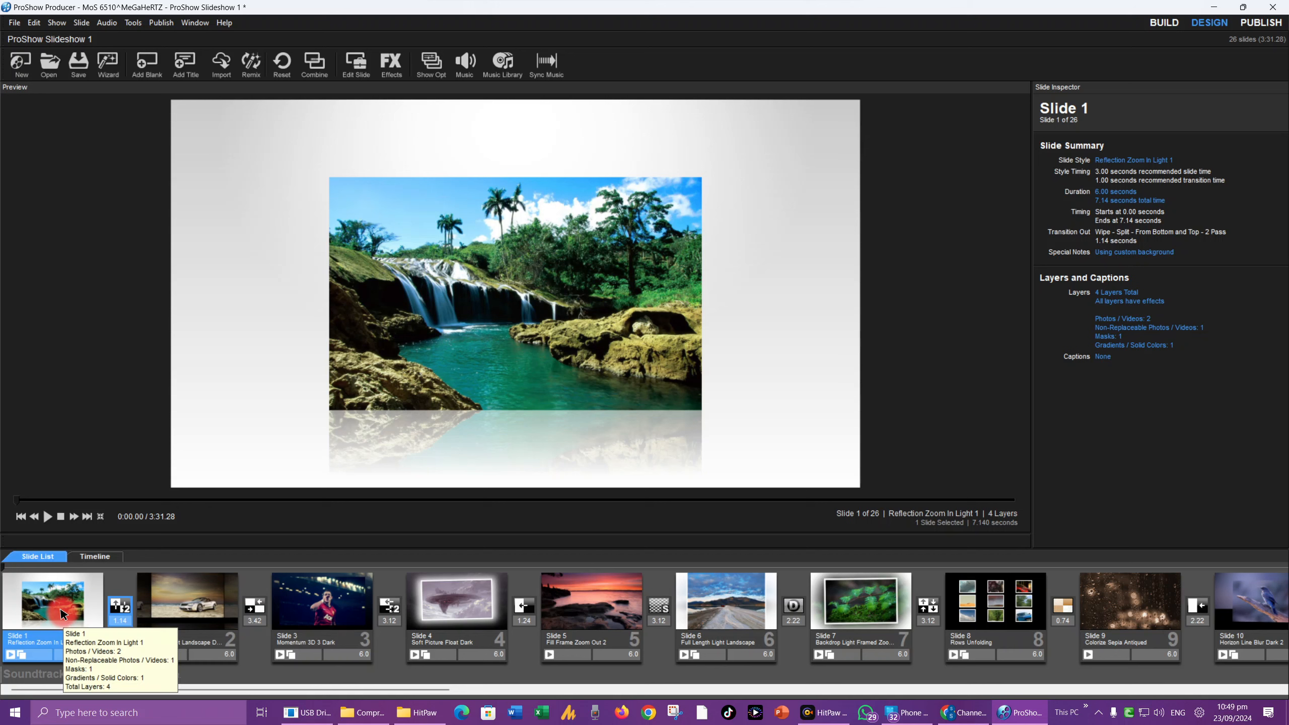
pyautogui.hotkey('ctrl', 'a')
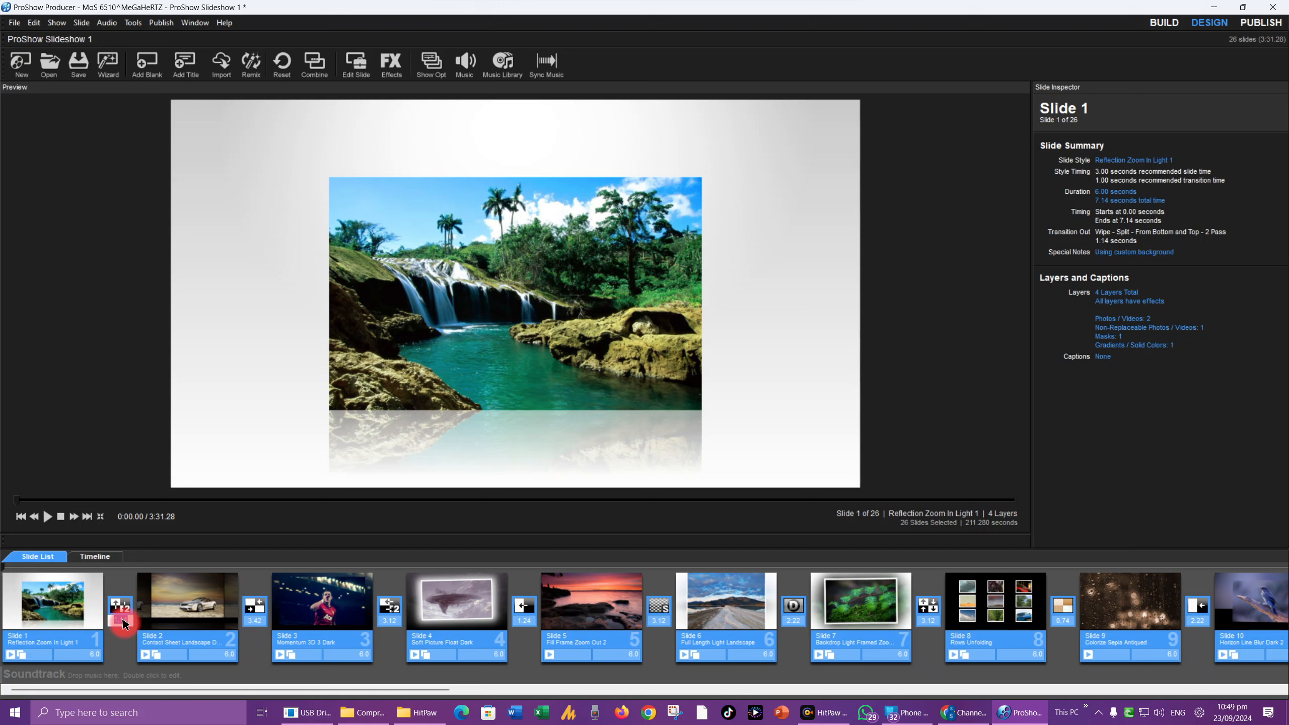
pyautogui.click(121, 619)
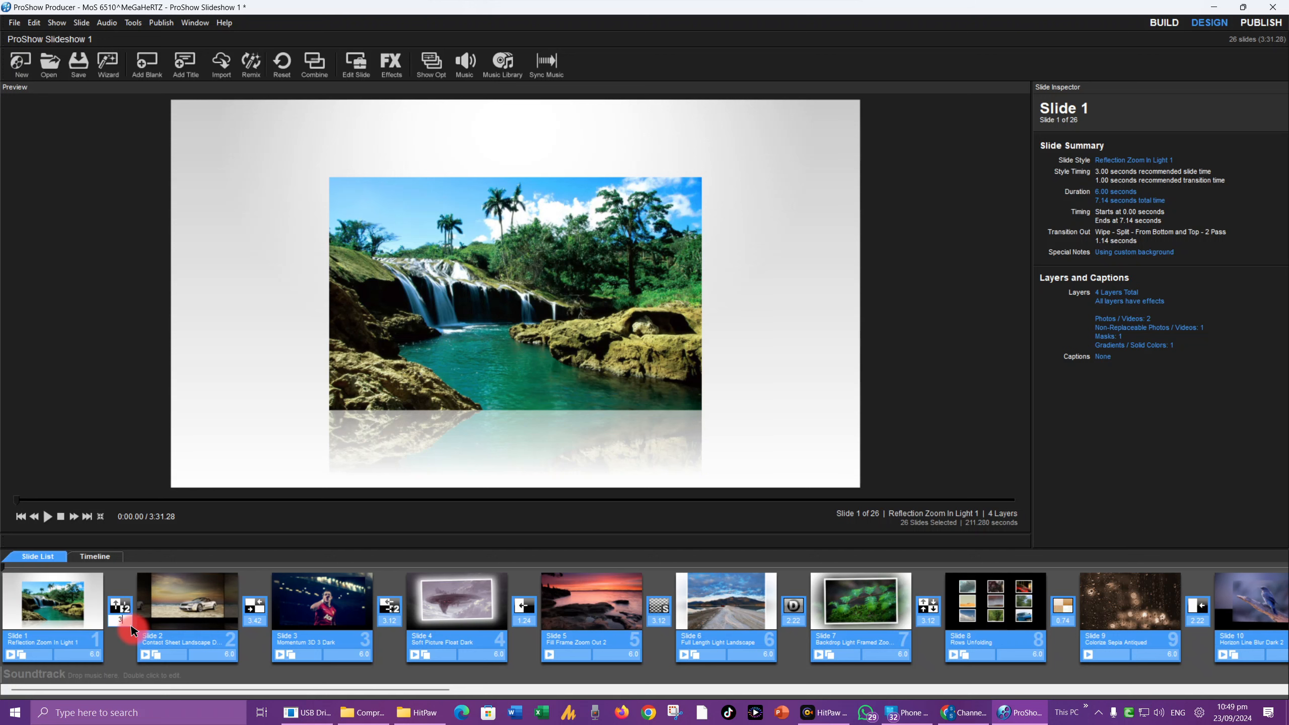
pyautogui.click(254, 656)
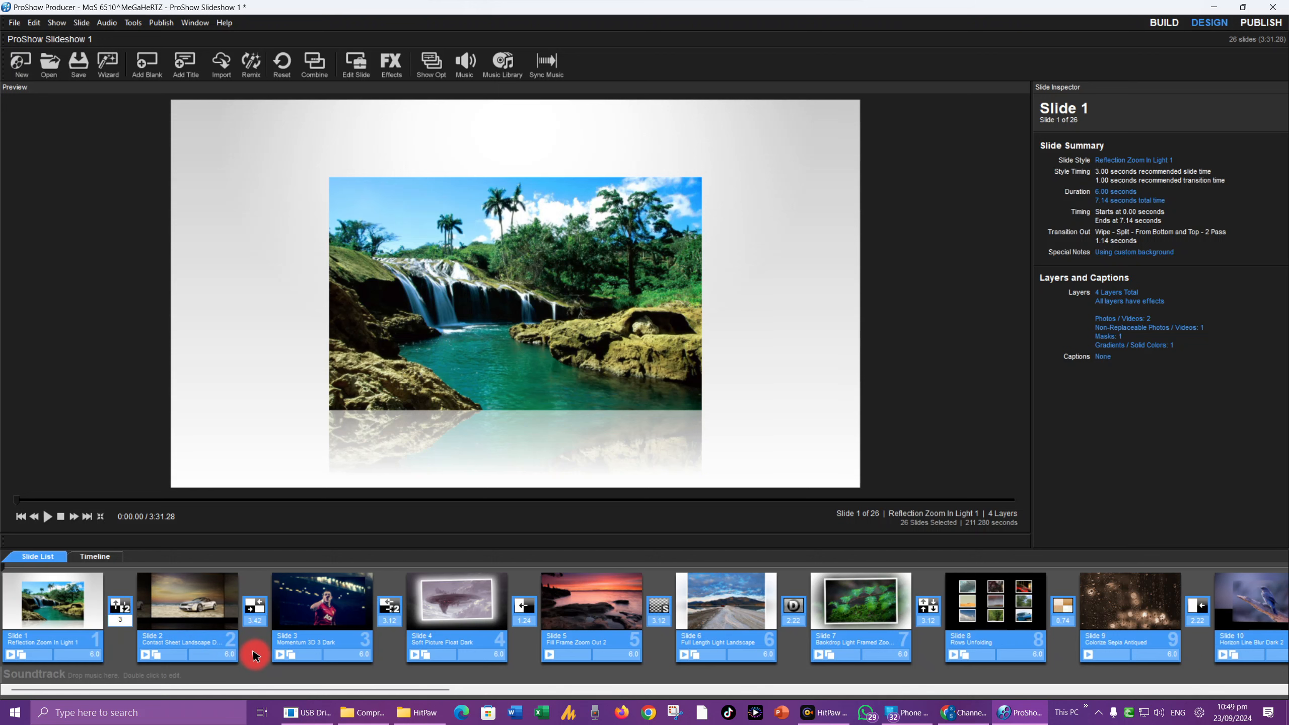
pyautogui.click(253, 656)
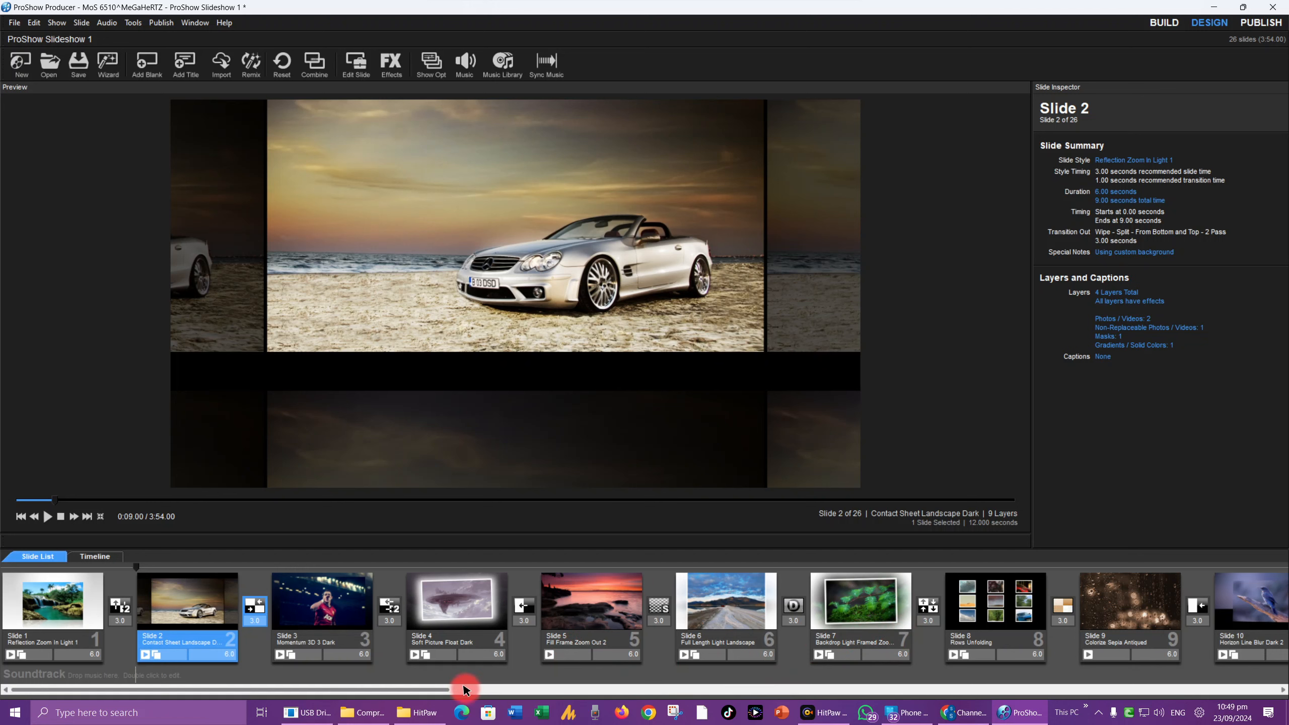
# Play the slideshow from slide 3 to check the slides, and stop the playback.
pyautogui.moveTo(436, 690); pyautogui.dragTo(619, 689)
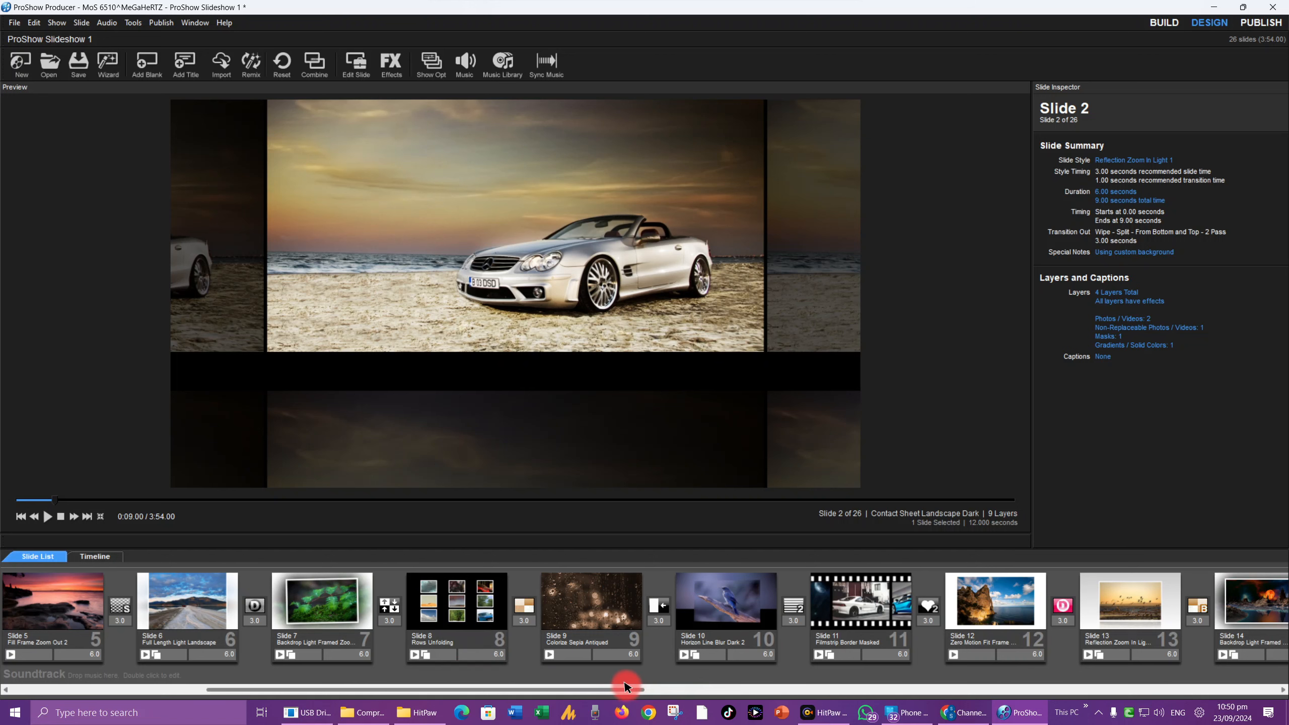
pyautogui.moveTo(625, 687); pyautogui.dragTo(471, 688)
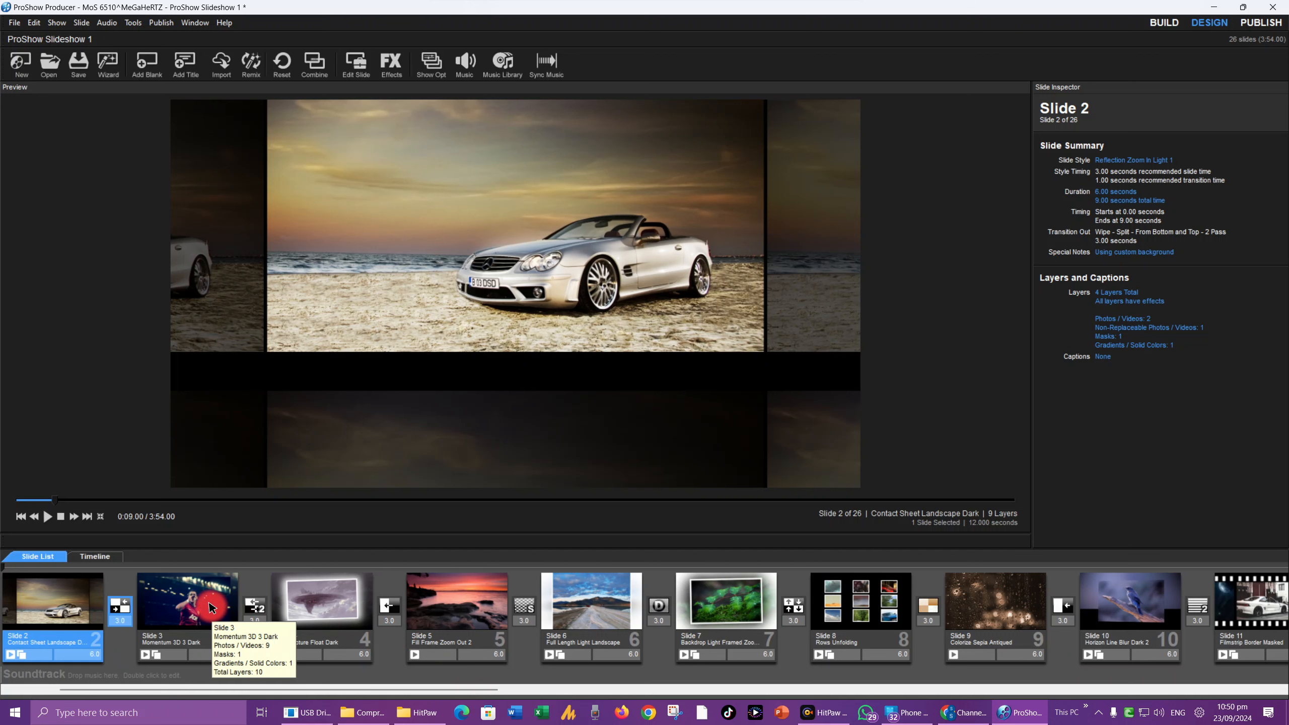
pyautogui.click(211, 607)
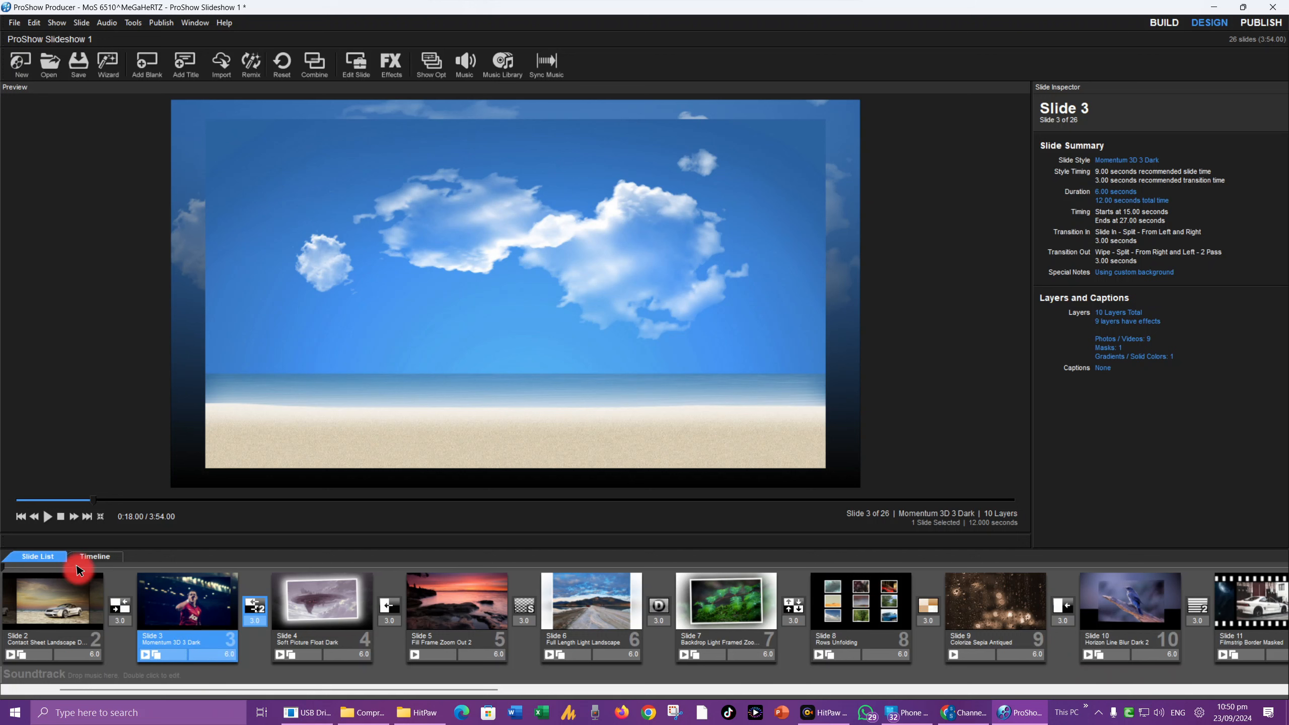
pyautogui.click(47, 517)
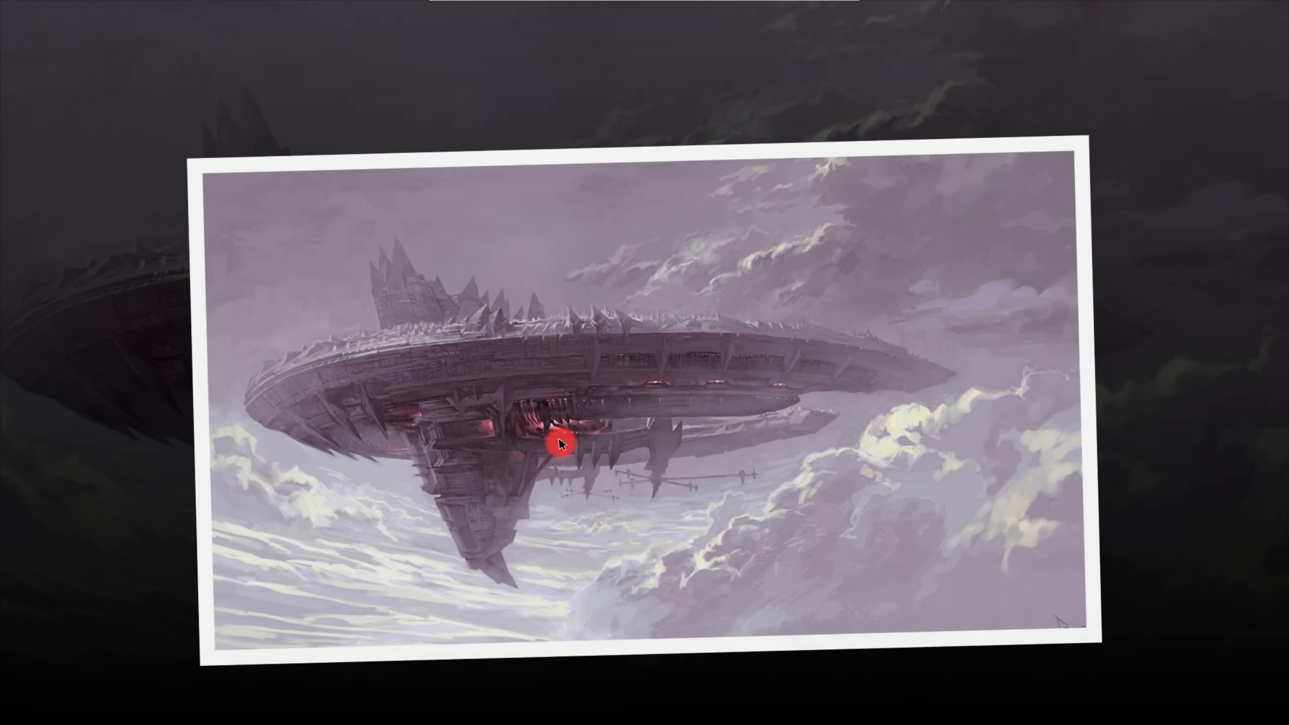
pyautogui.press('Escape')
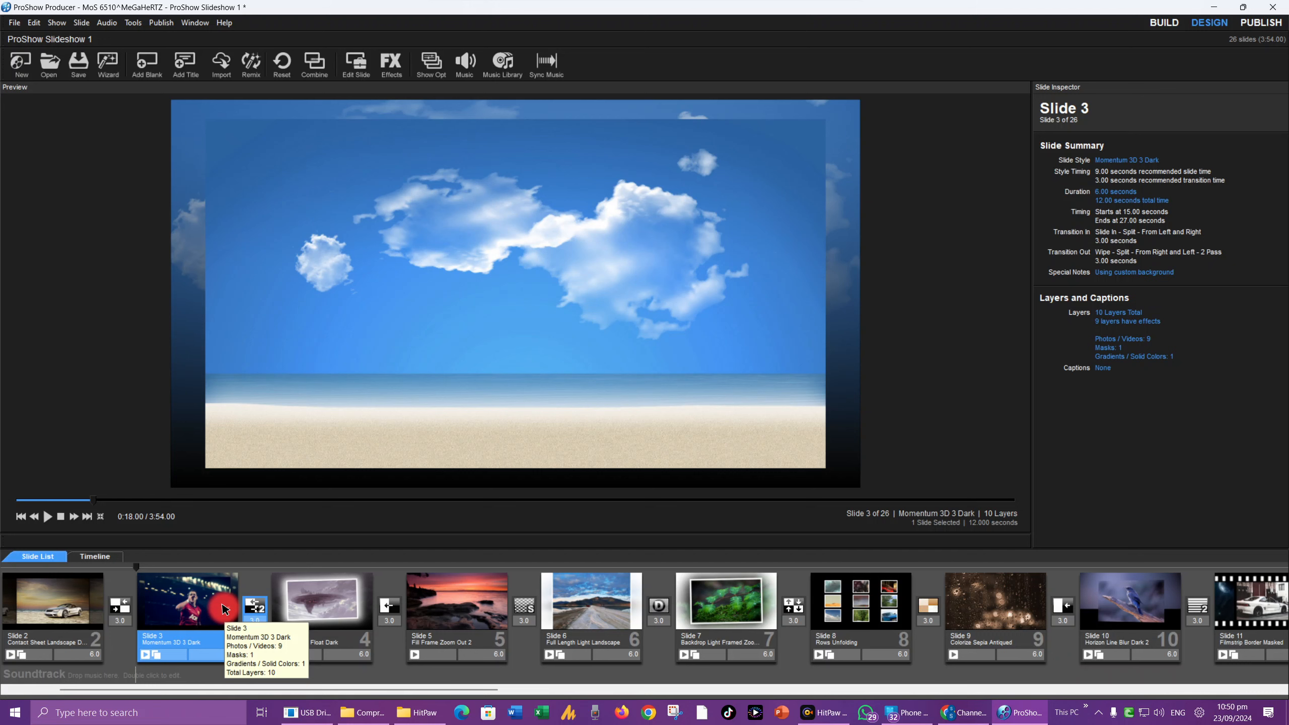
# Open slide 3's style options and browse the Complex Montages, Motion 3D, Image Adjustments, Frames and Borders, and Essentials categories.
pyautogui.doubleClick(224, 609)
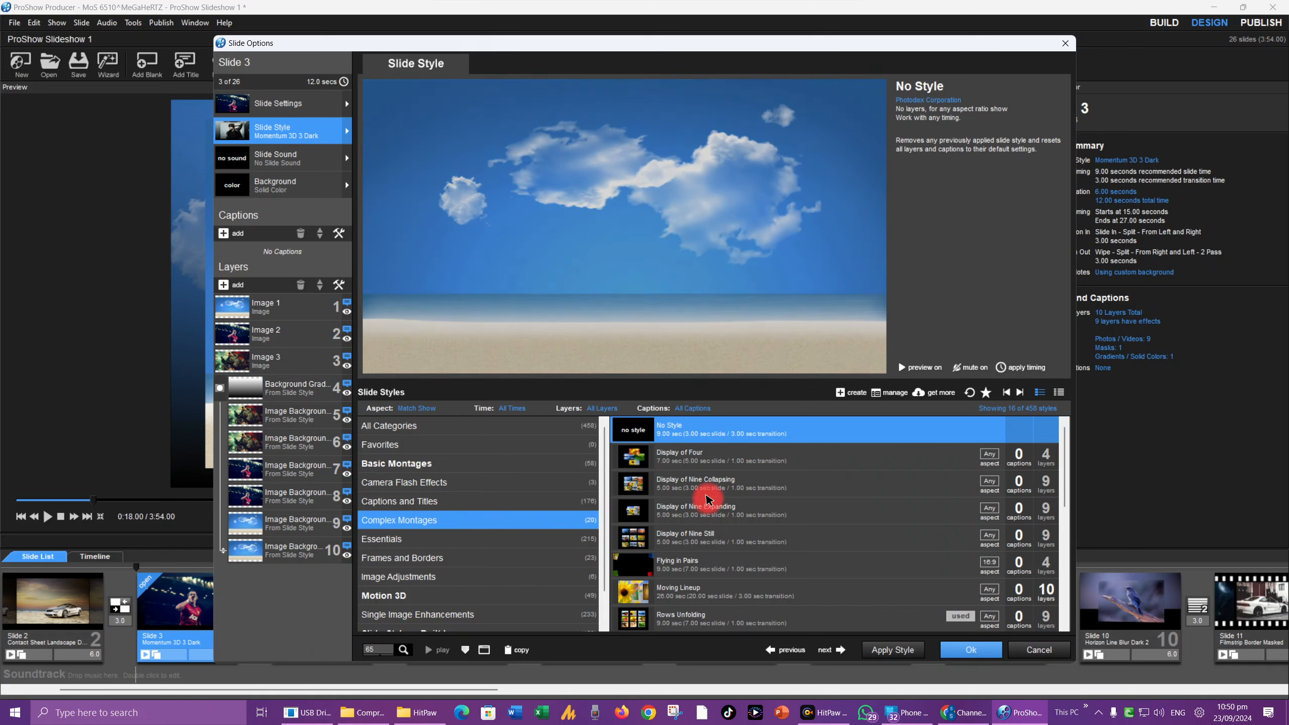
pyautogui.moveTo(1065, 452); pyautogui.dragTo(1071, 540)
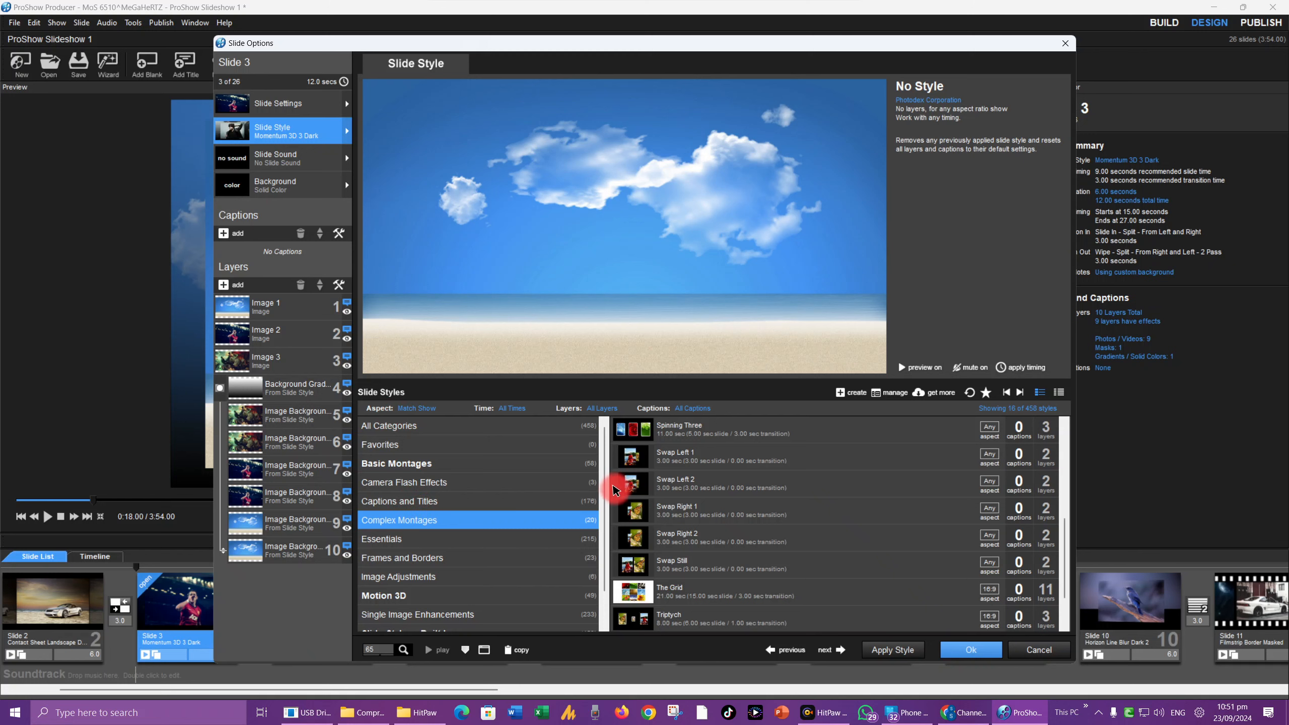
pyautogui.scroll(-1, 603, 569)
pyautogui.scroll(-1, 605, 591)
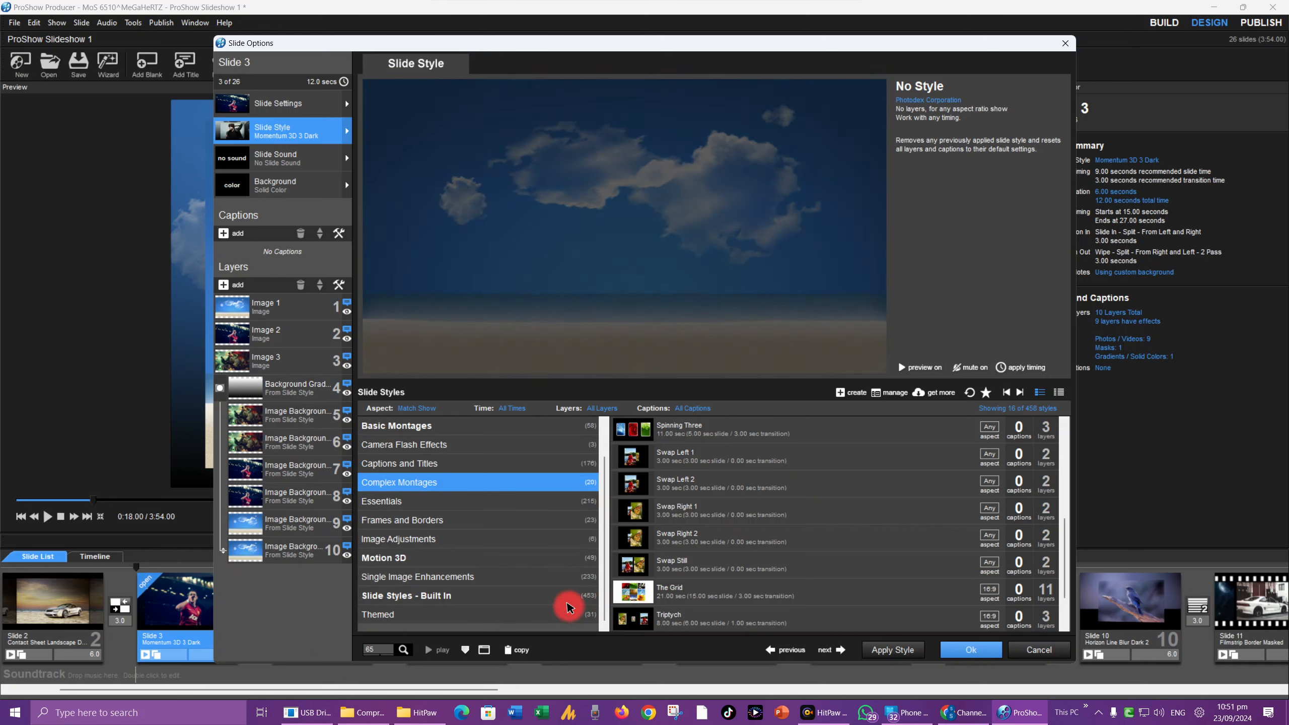
pyautogui.click(392, 559)
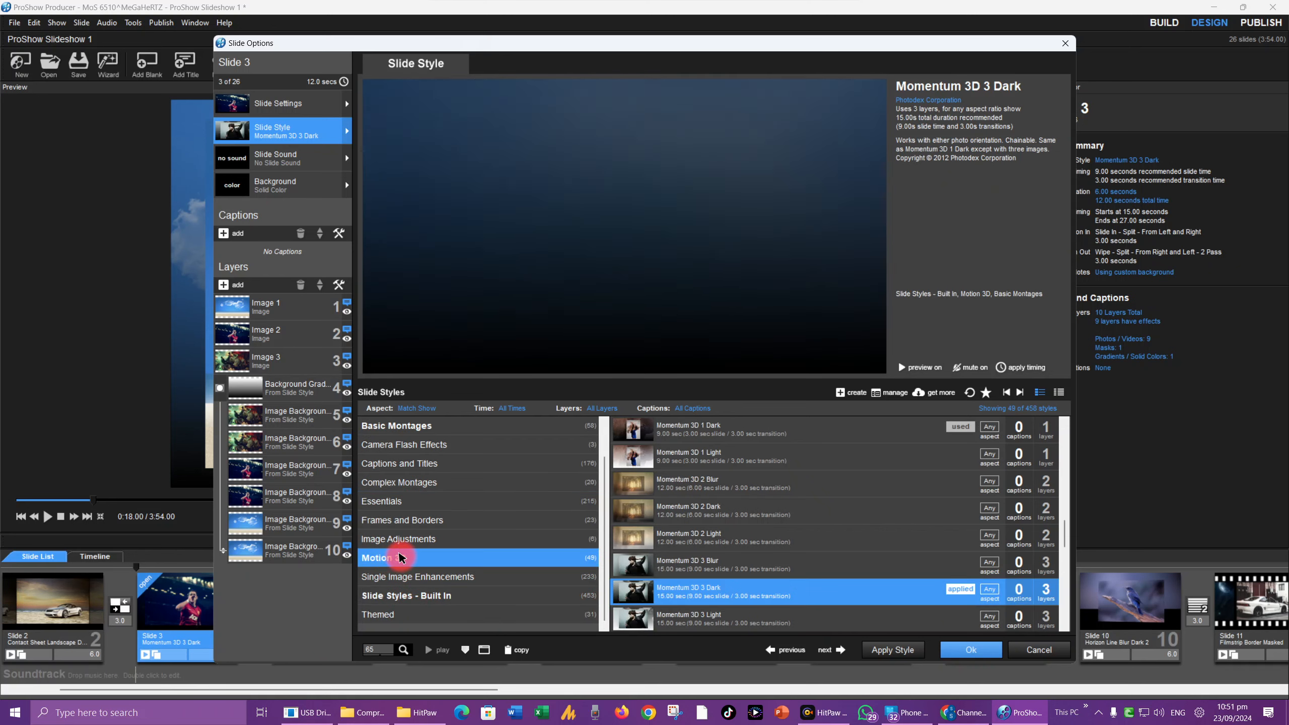
pyautogui.click(408, 538)
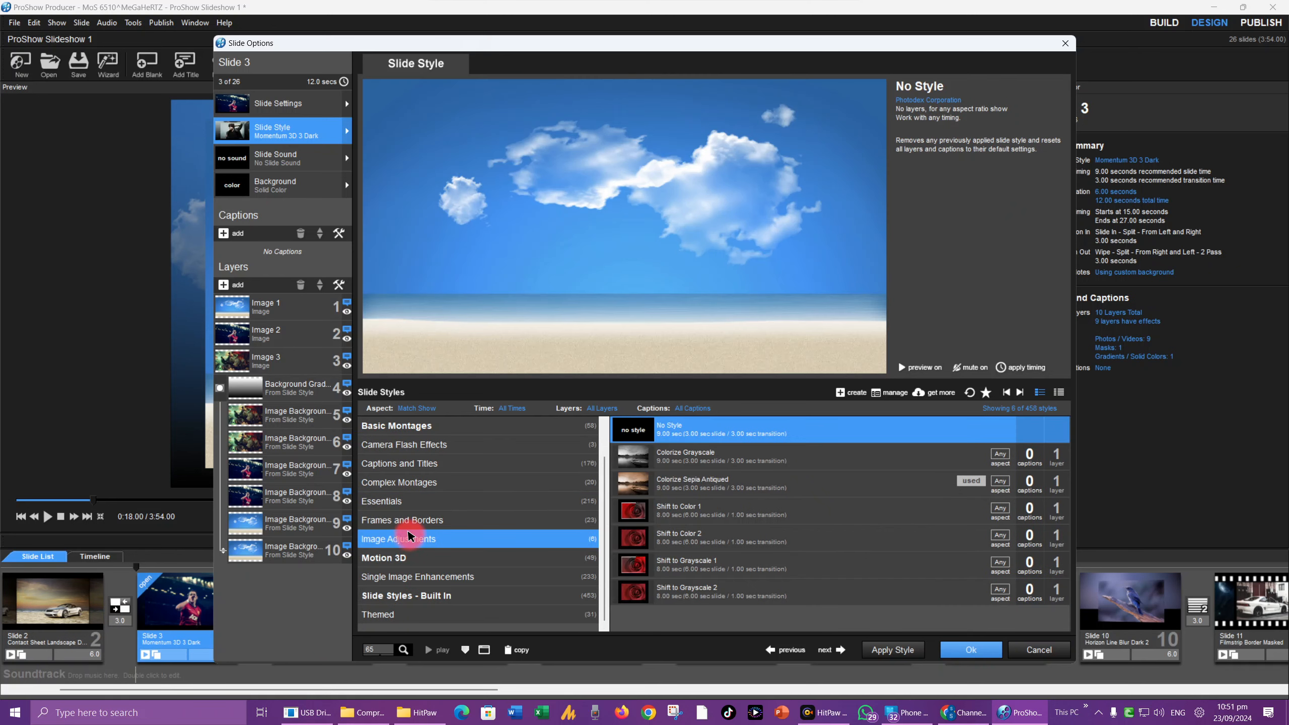
pyautogui.click(415, 519)
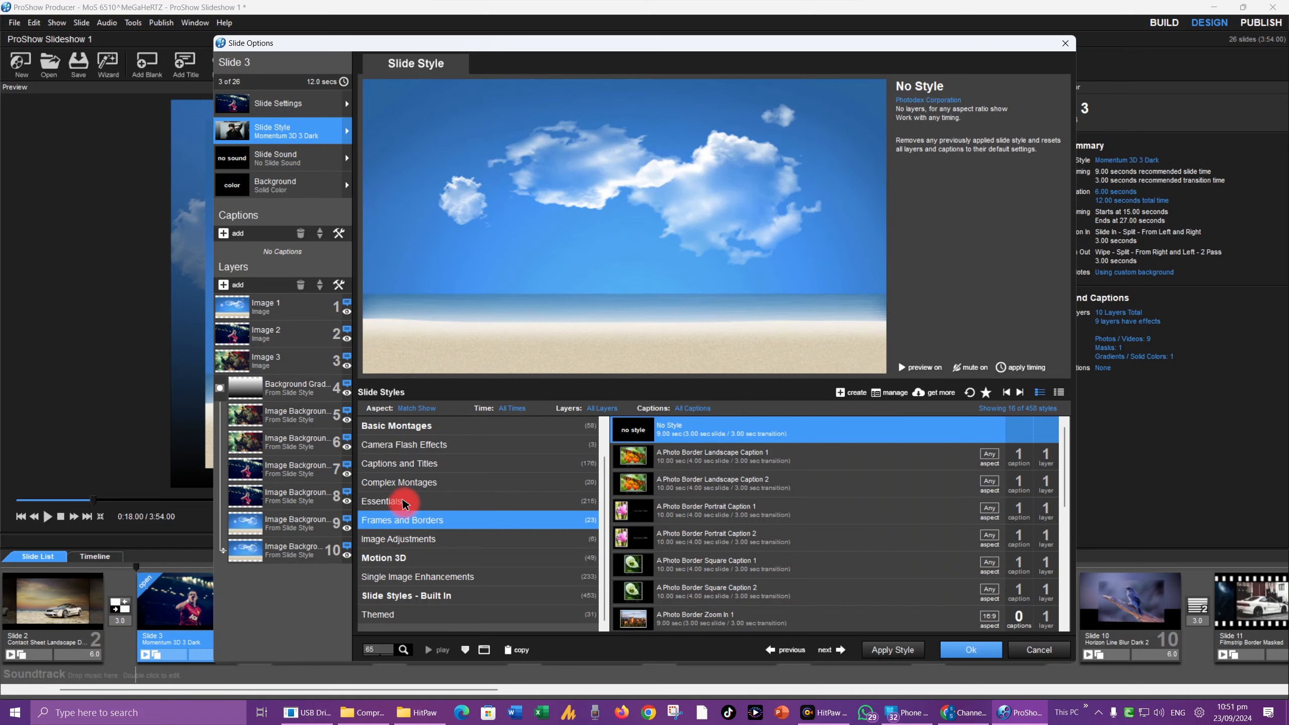
pyautogui.click(406, 500)
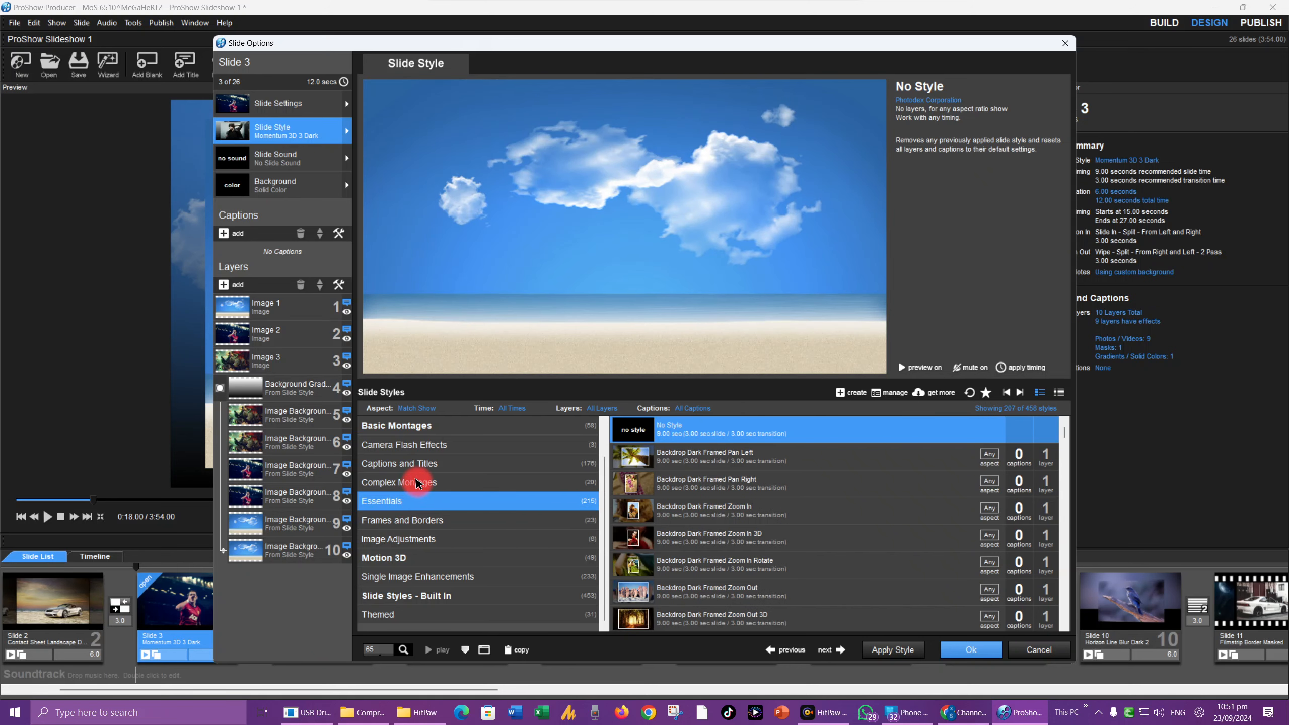
# Apply the Simple Tilt and Zoom 3D Light 2 style from the Motion 3D category to slide 3, confirming the slide options.
pyautogui.click(399, 557)
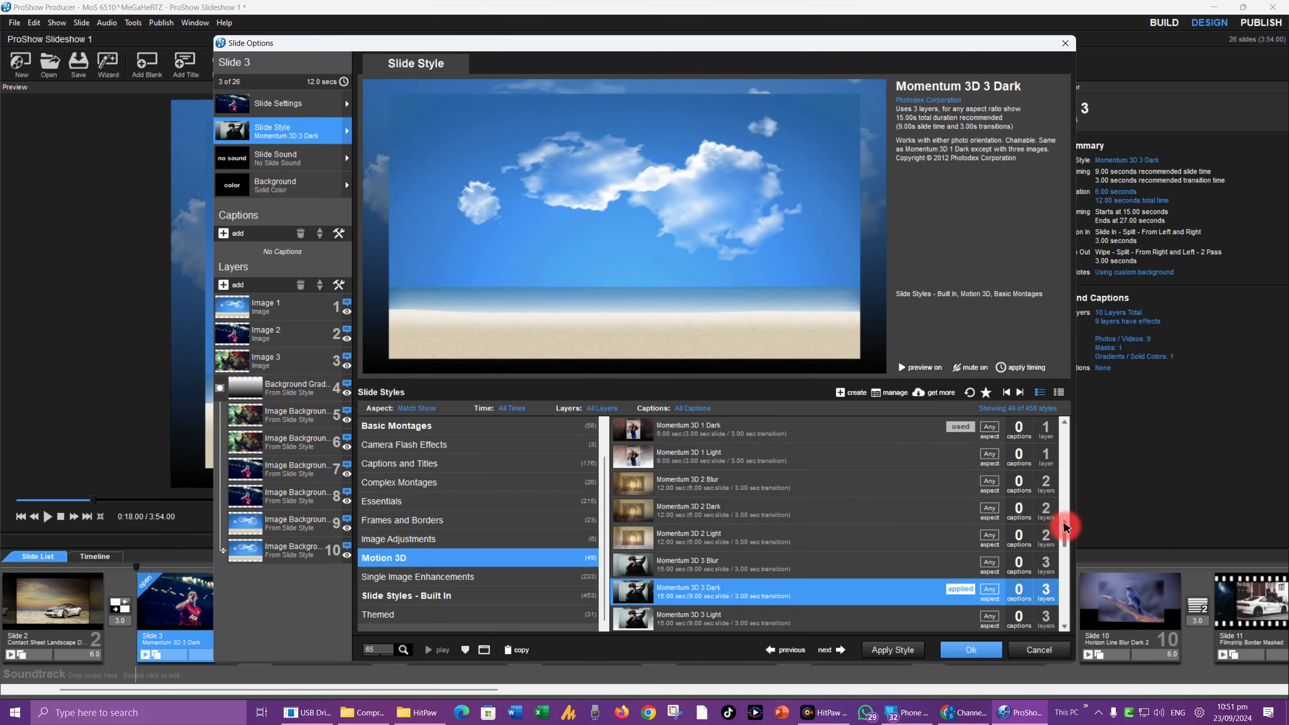
pyautogui.moveTo(1062, 523); pyautogui.dragTo(1069, 561)
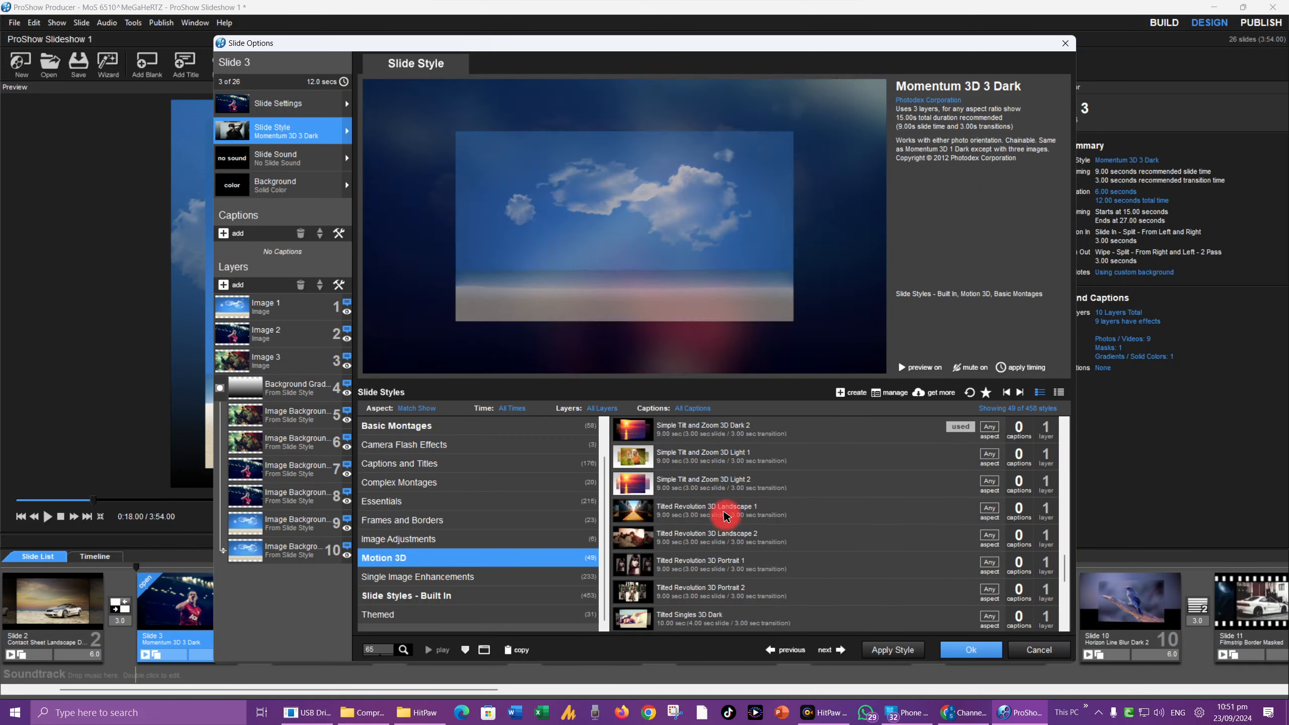
pyautogui.click(687, 488)
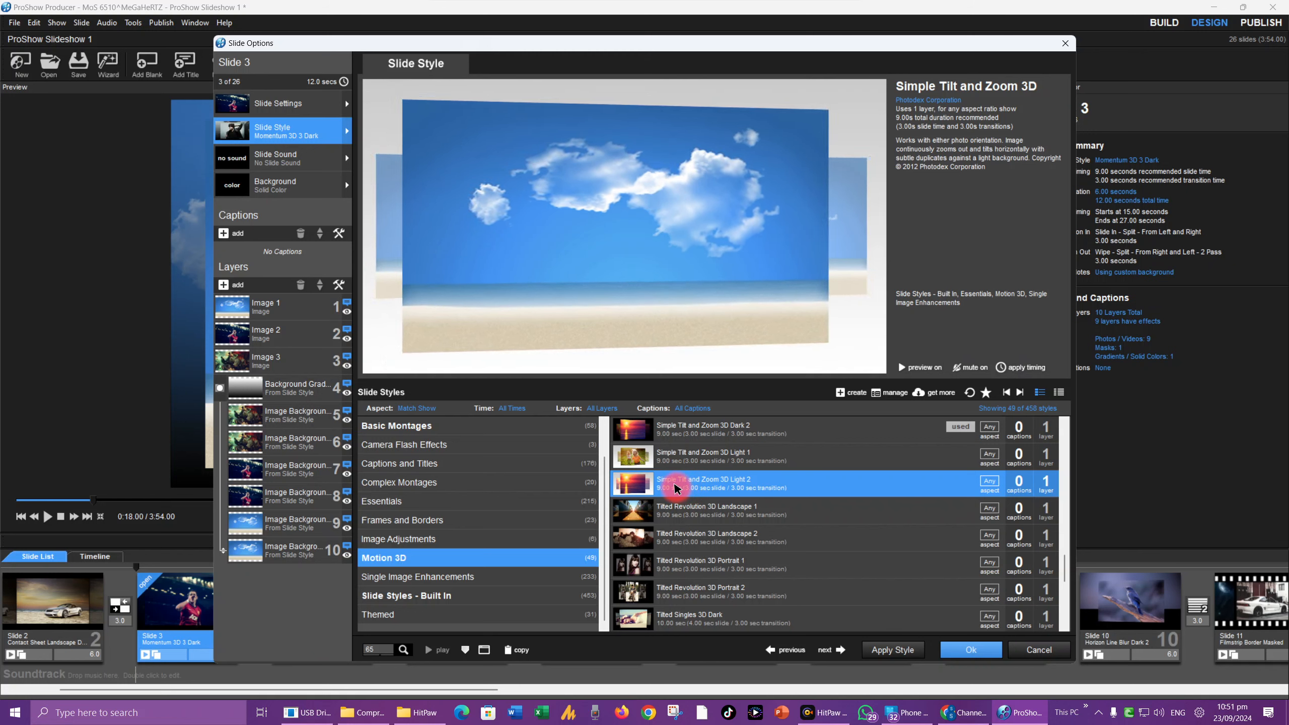
pyautogui.click(893, 650)
pyautogui.click(686, 397)
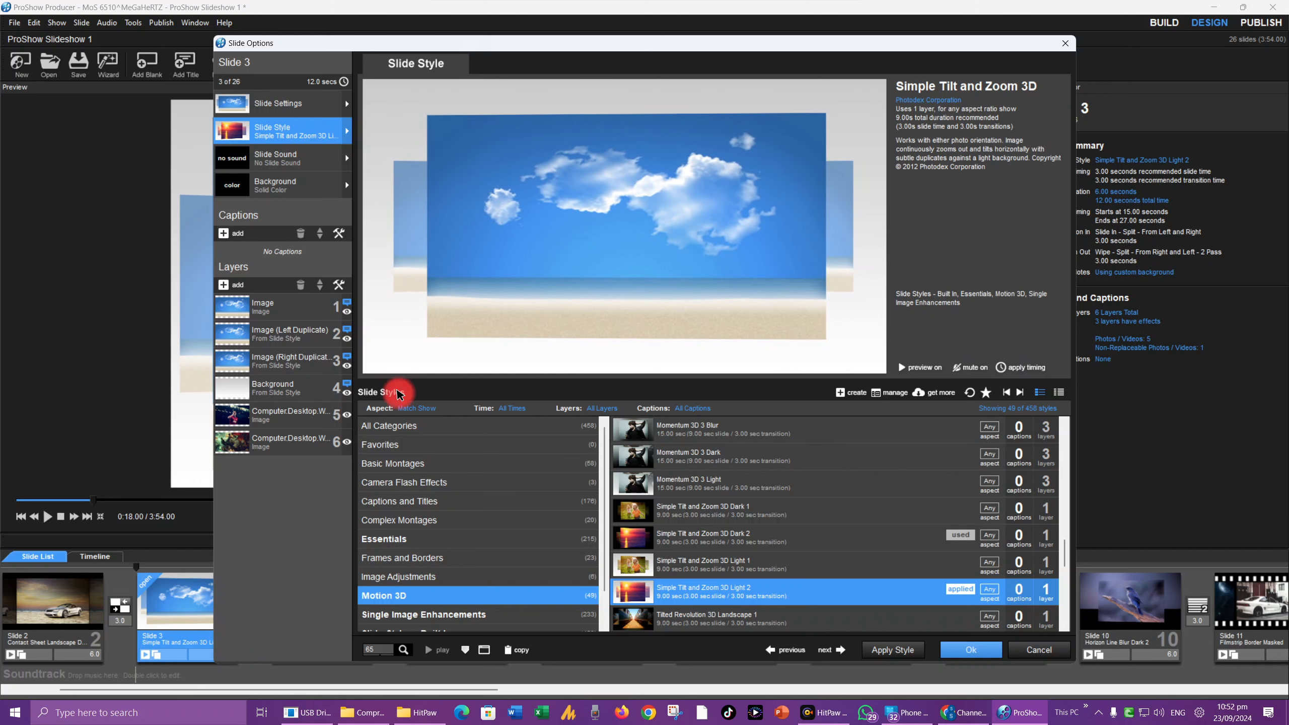
pyautogui.click(950, 646)
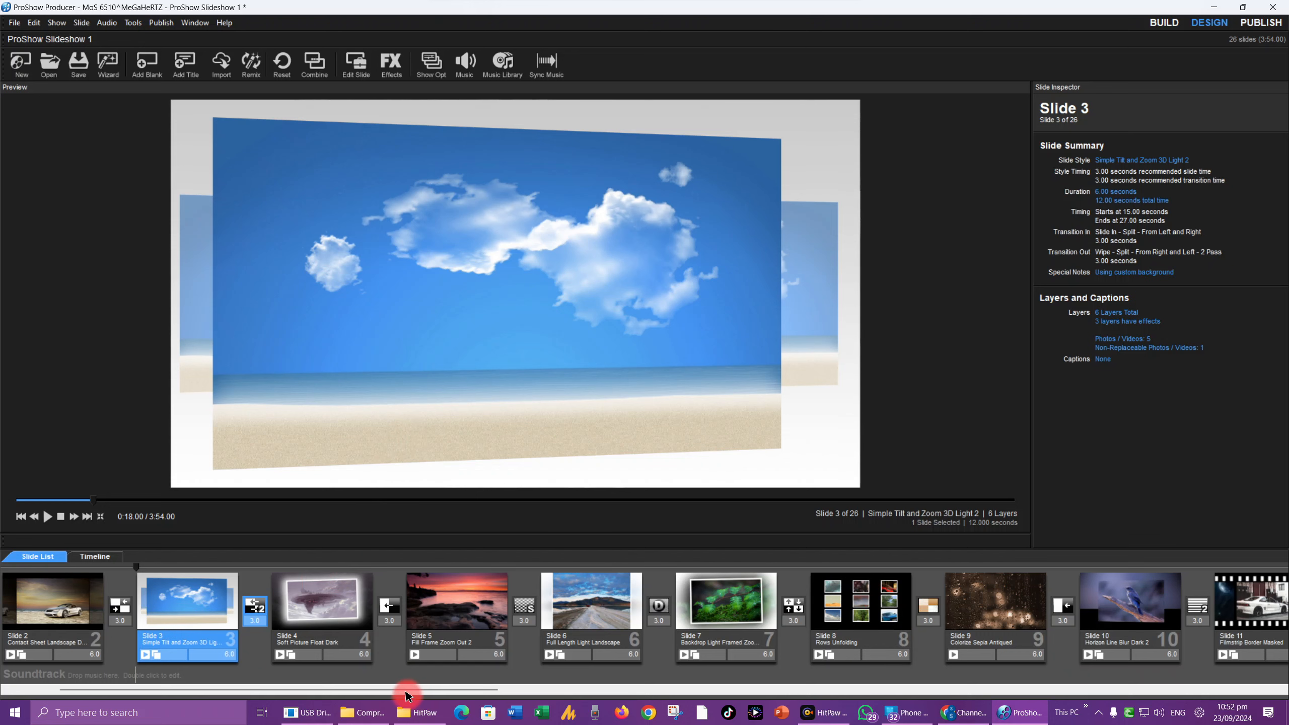
# Play the slideshow from slide 5 to check its style, and stop the playback.
pyautogui.moveTo(402, 690); pyautogui.dragTo(301, 692)
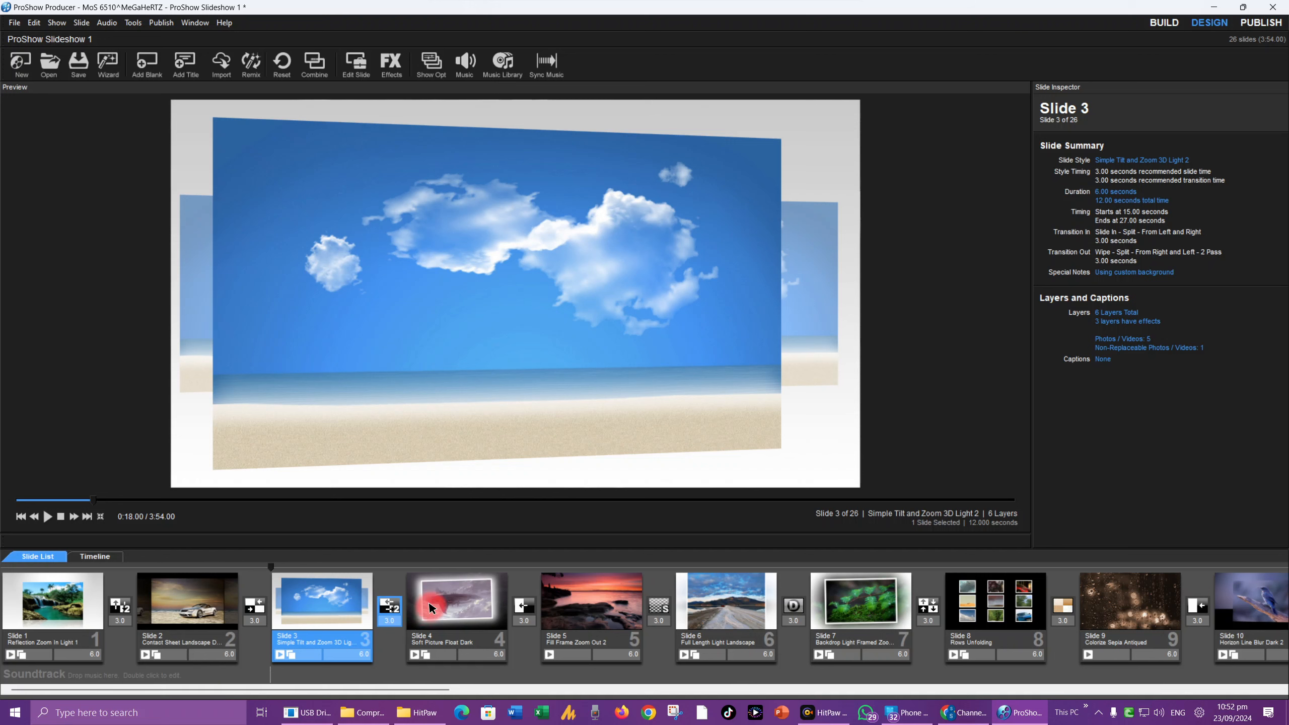
pyautogui.click(566, 596)
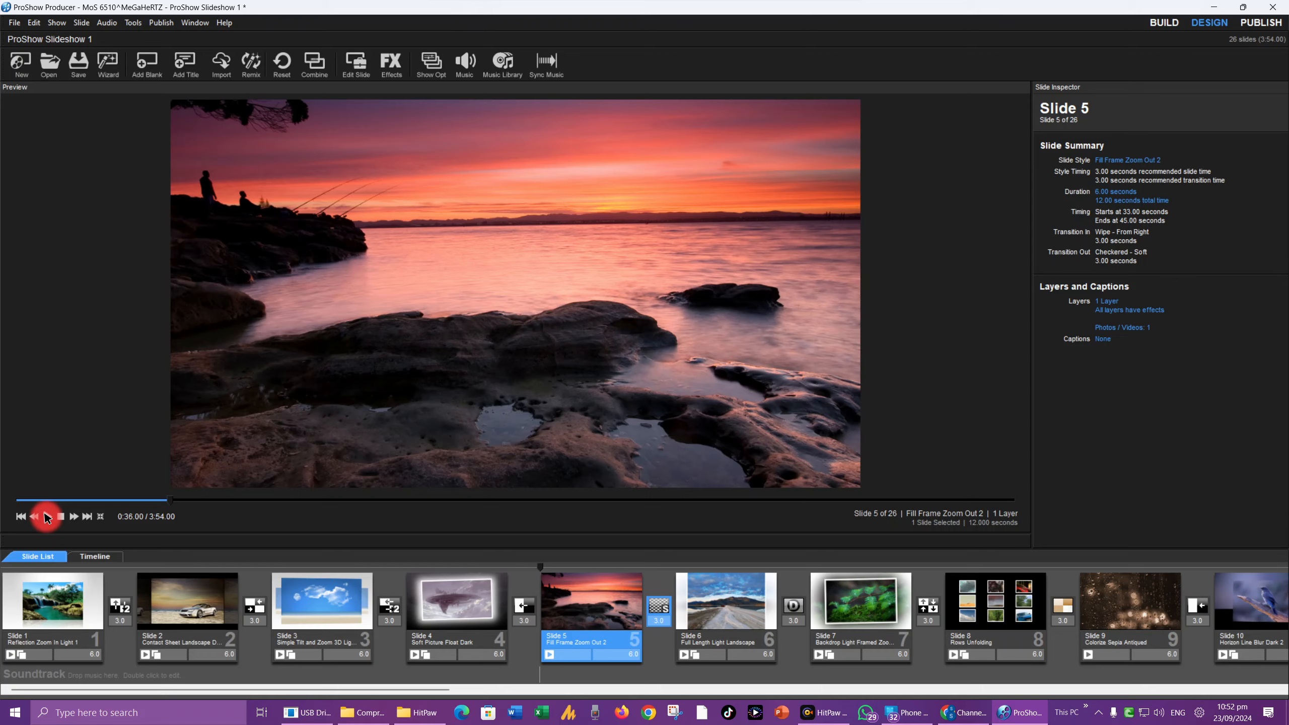
pyautogui.click(47, 517)
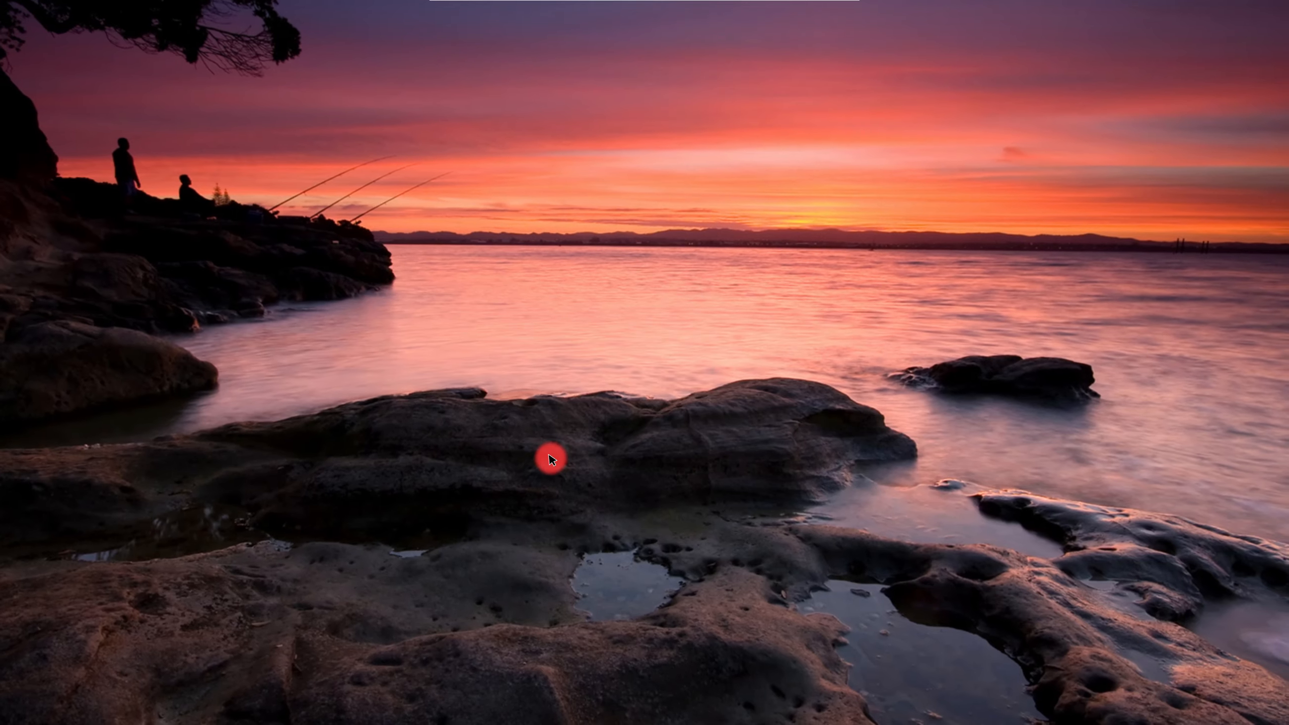
pyautogui.press('Escape')
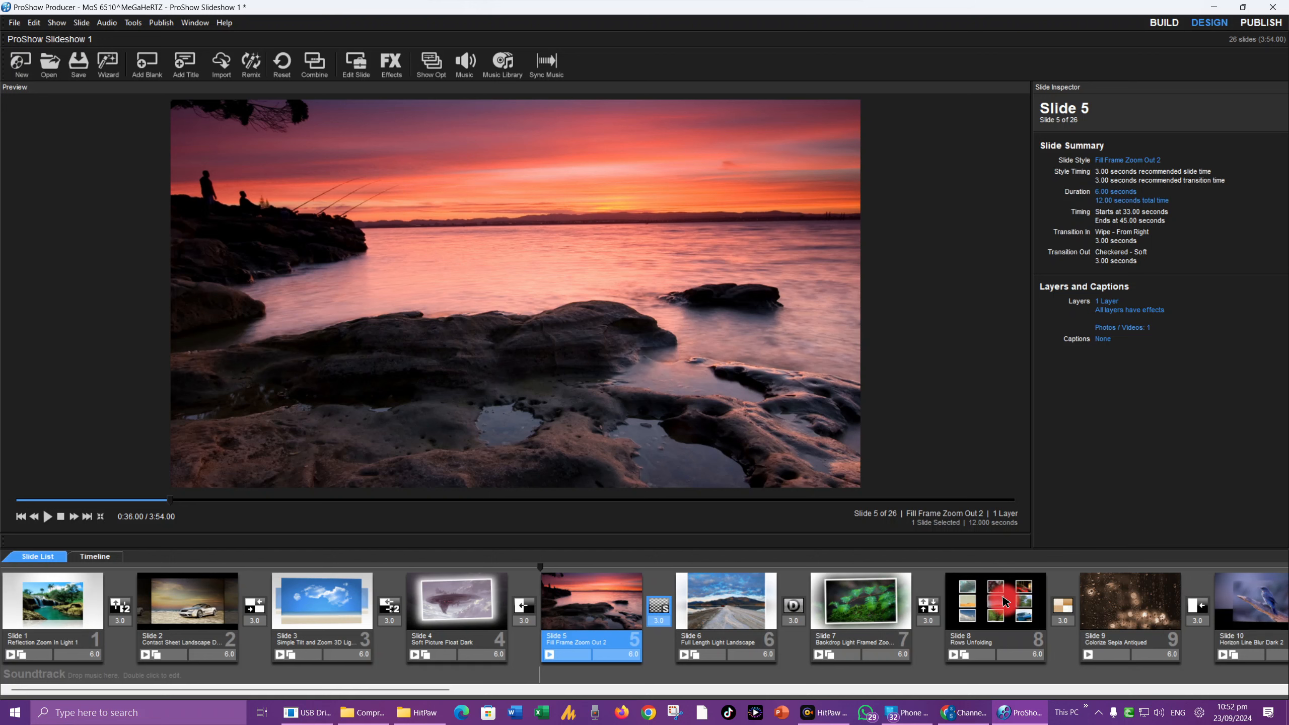
# Play the slideshow from slide 8 to check its Rows Unfolding montage, and stop the playback.
pyautogui.moveTo(1004, 602)
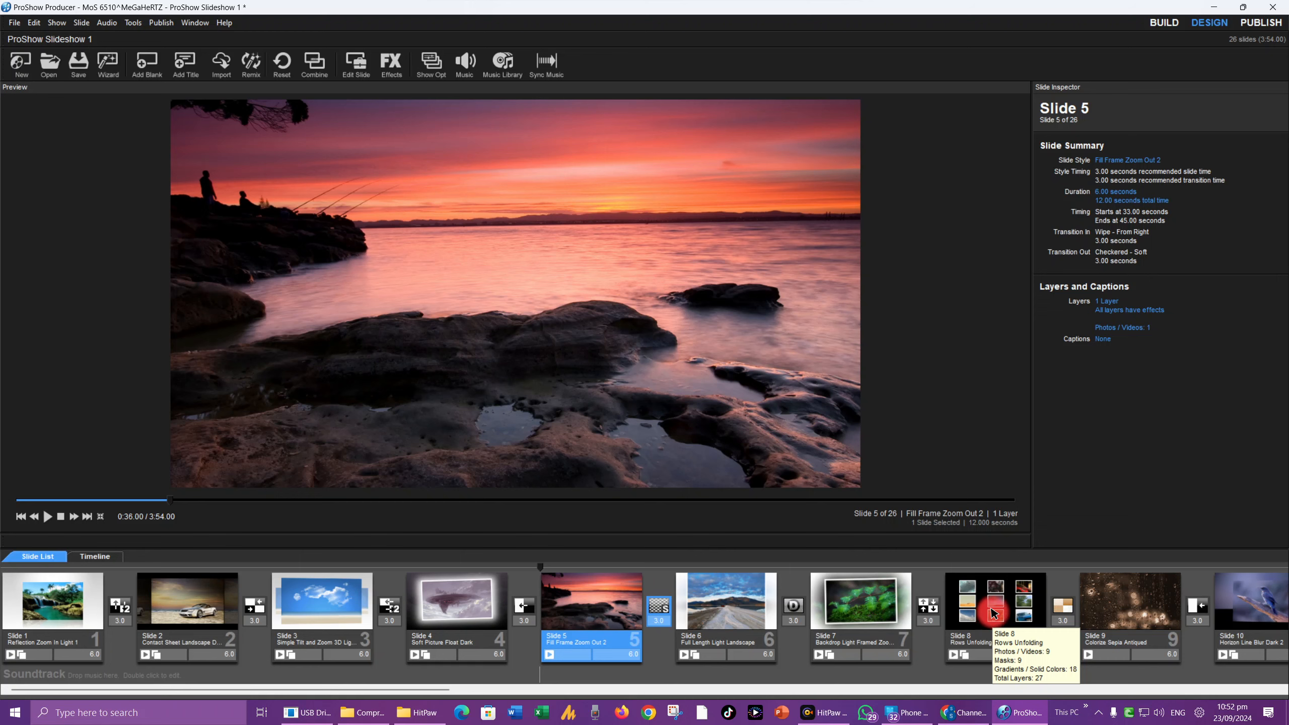
pyautogui.click(993, 613)
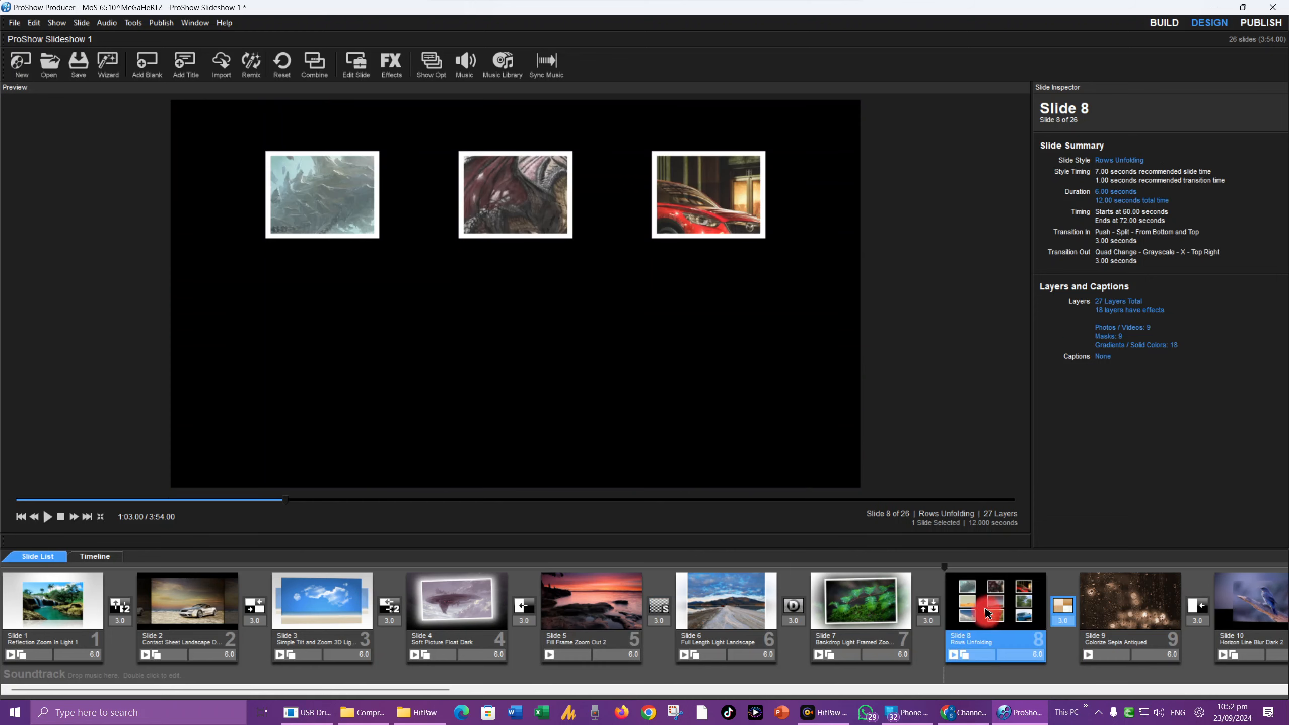
pyautogui.click(48, 516)
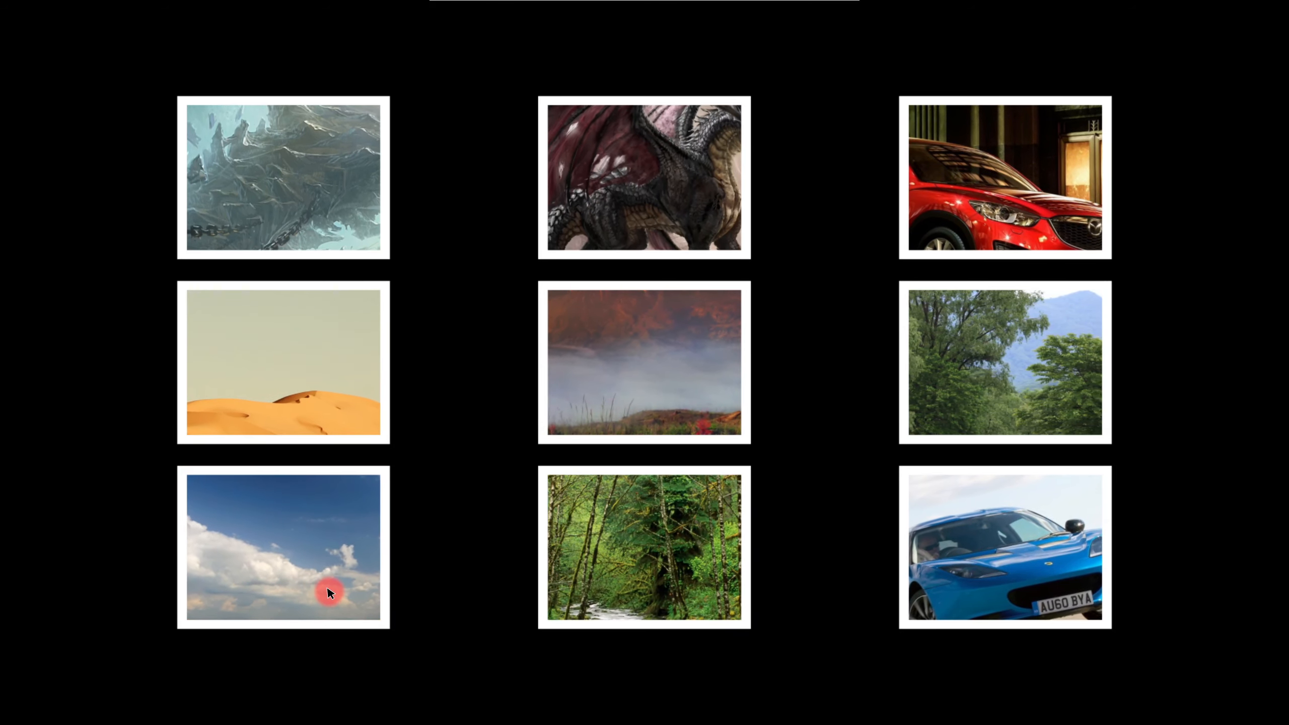
pyautogui.press('Escape')
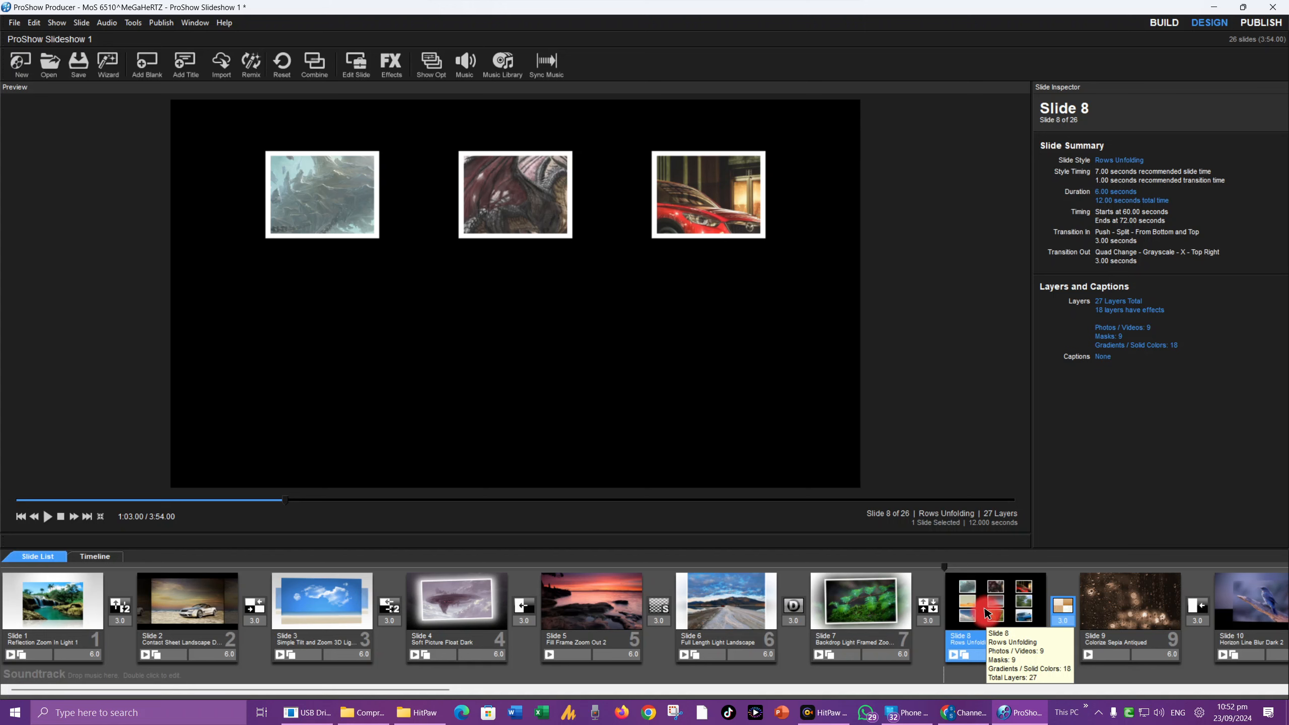
# Open slide 8's style options and browse the Image Adjustments, Basic Montages and Camera Flash Effects categories.
pyautogui.doubleClick(970, 610)
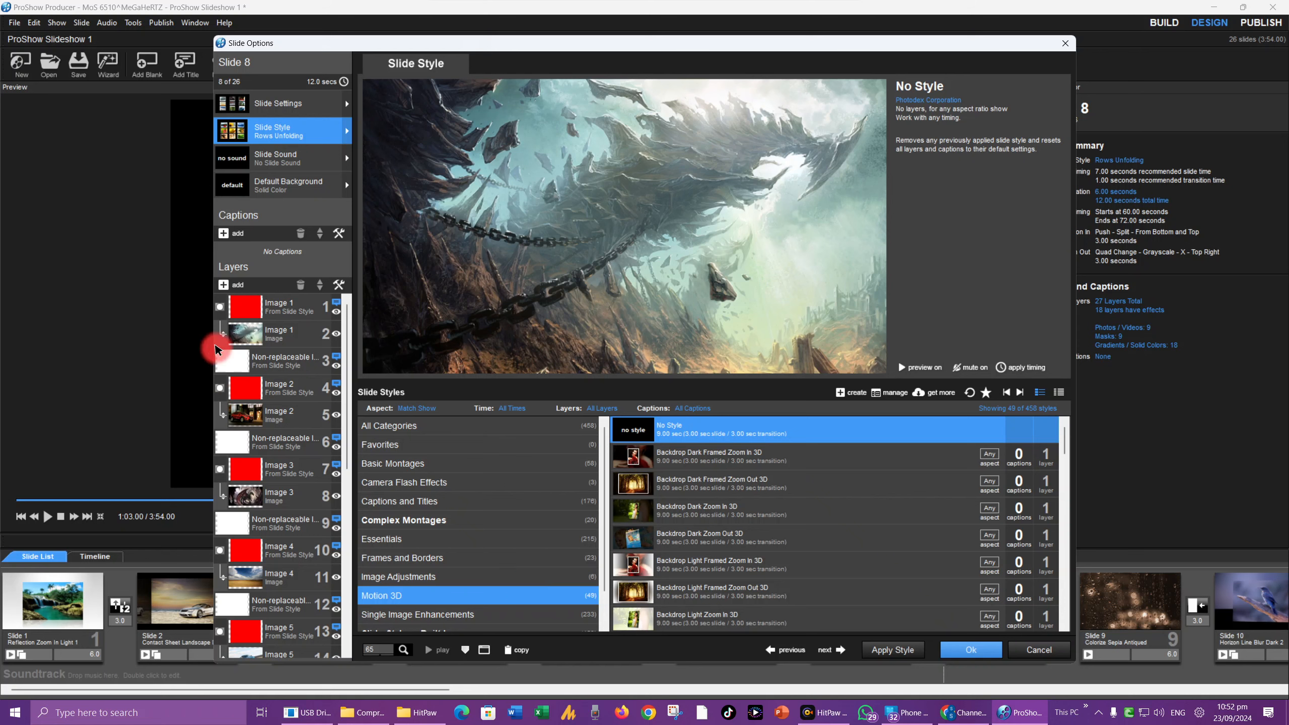
pyautogui.click(281, 113)
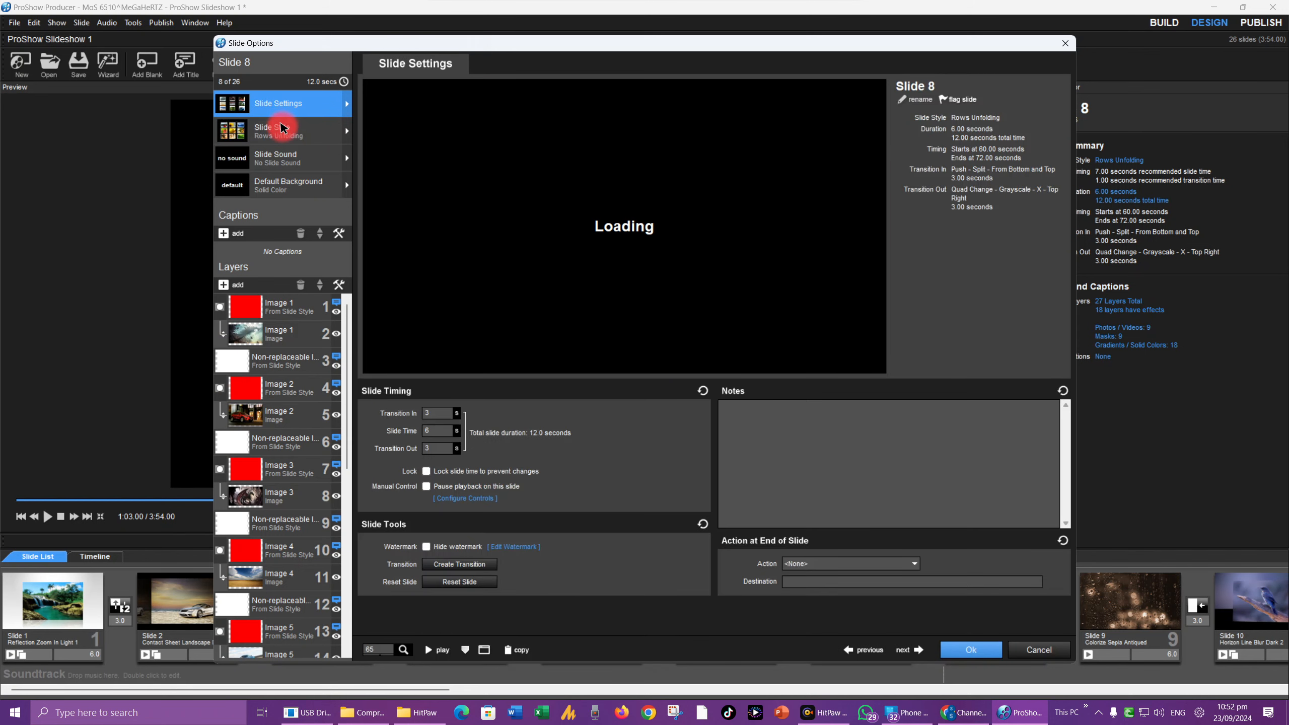
pyautogui.click(279, 133)
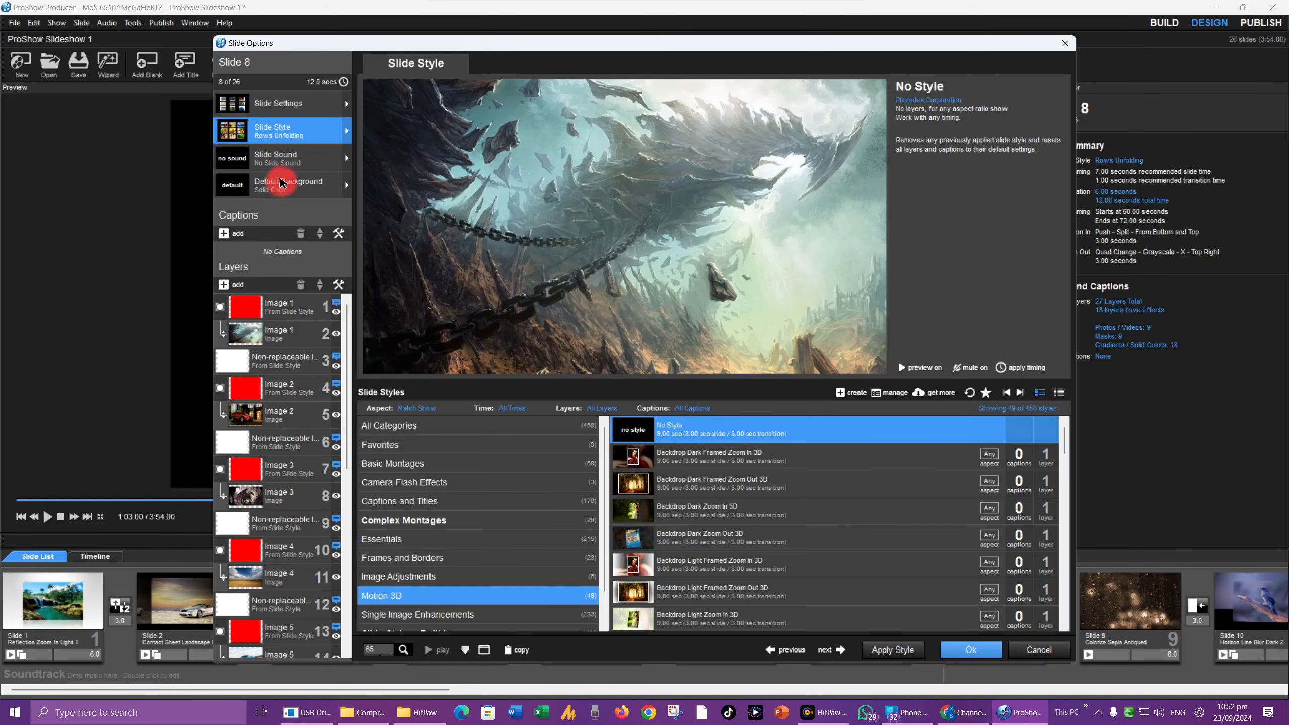
pyautogui.click(415, 575)
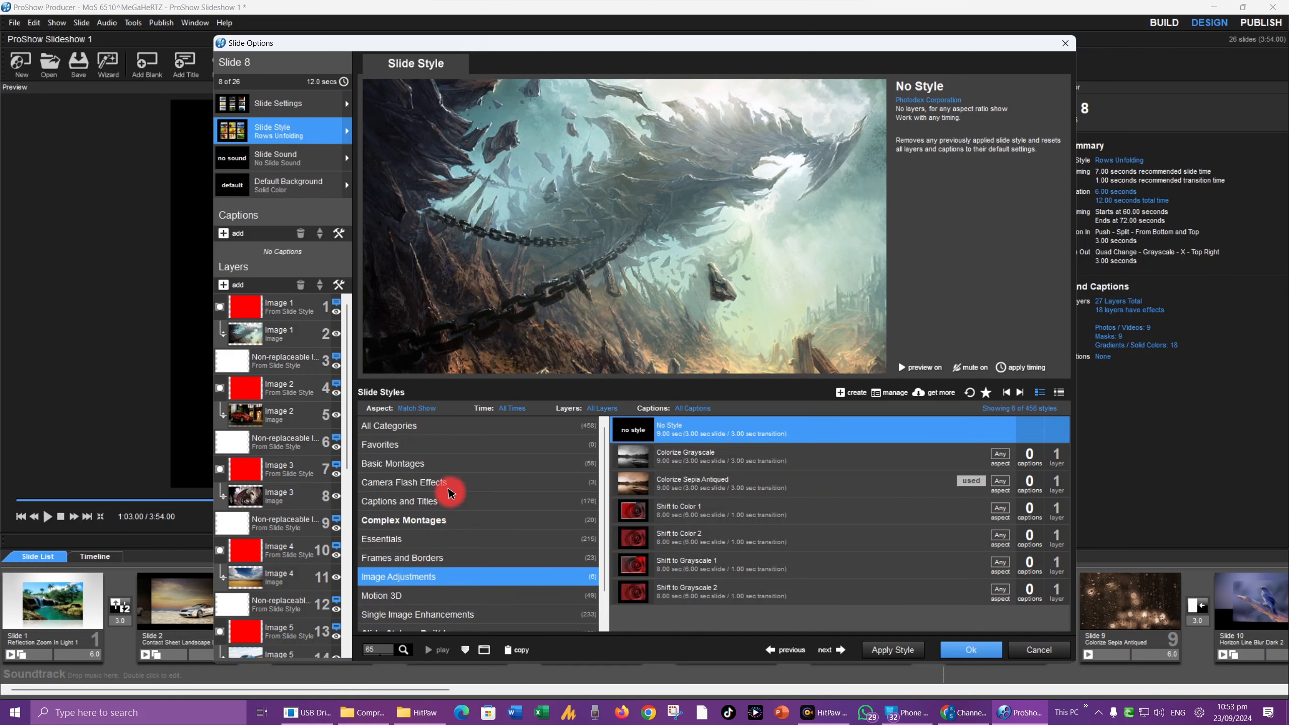
pyautogui.click(406, 465)
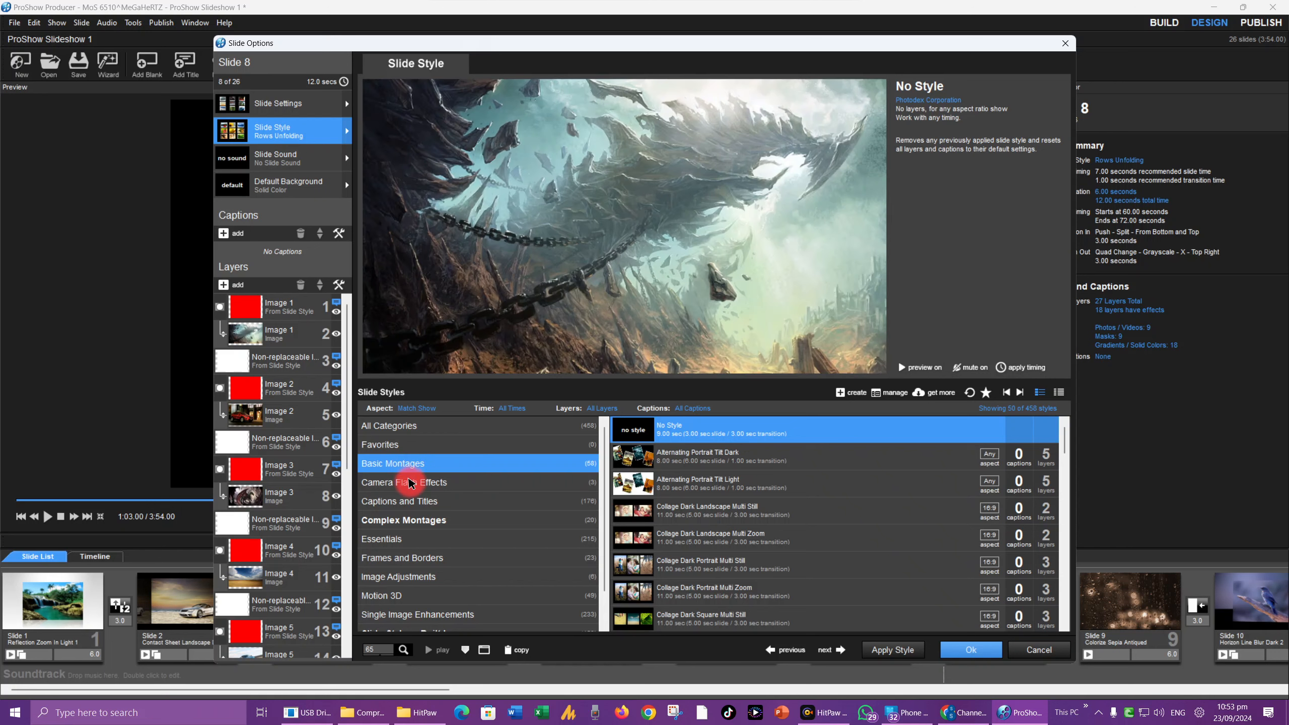
pyautogui.click(409, 483)
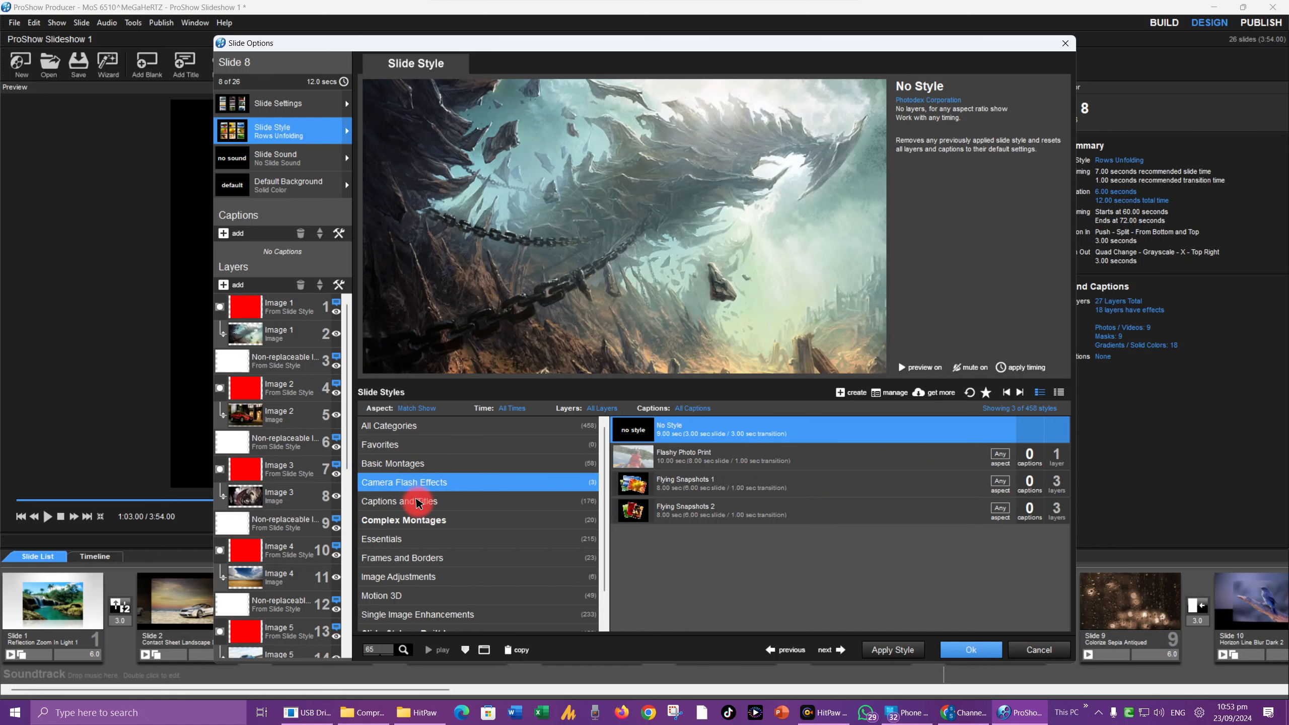
# Preview the Captions and Titles styles Fill Frame Title Center Dark 2, Music Video Captions Dark and Scrolling Credits Simple on slide 8.
pyautogui.click(416, 502)
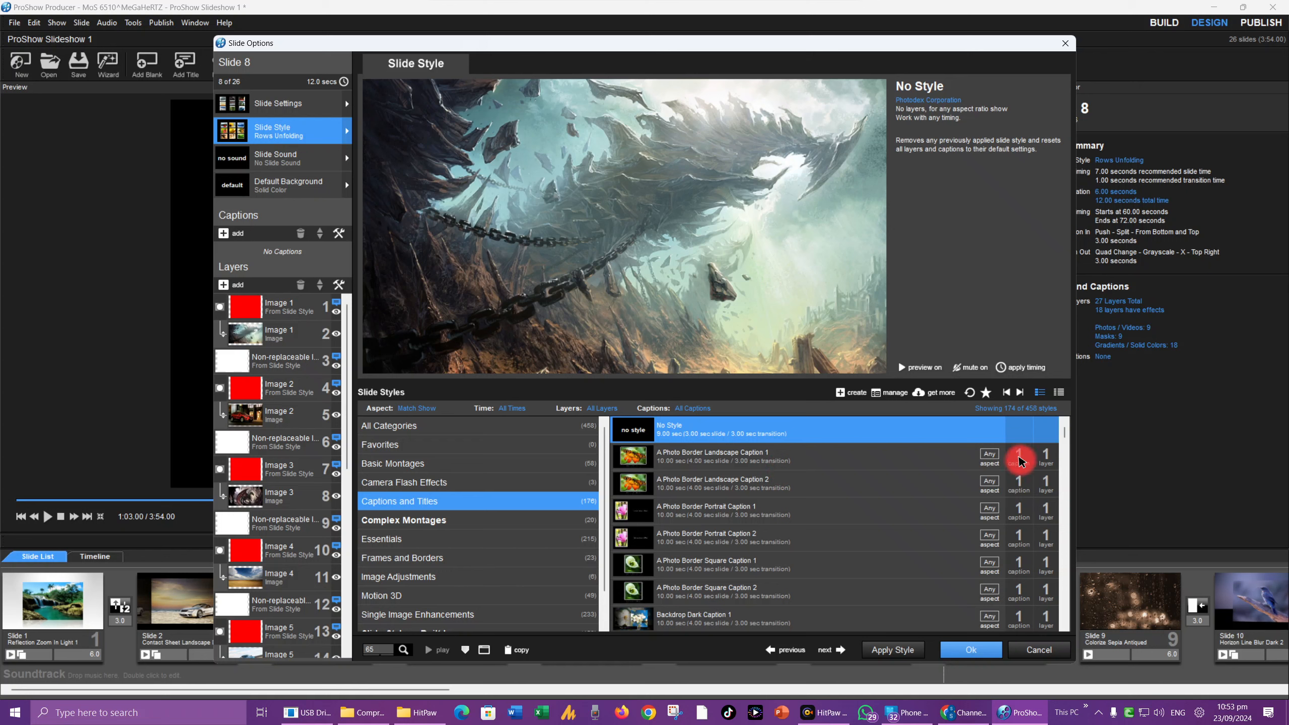
pyautogui.moveTo(1064, 438); pyautogui.dragTo(1064, 452)
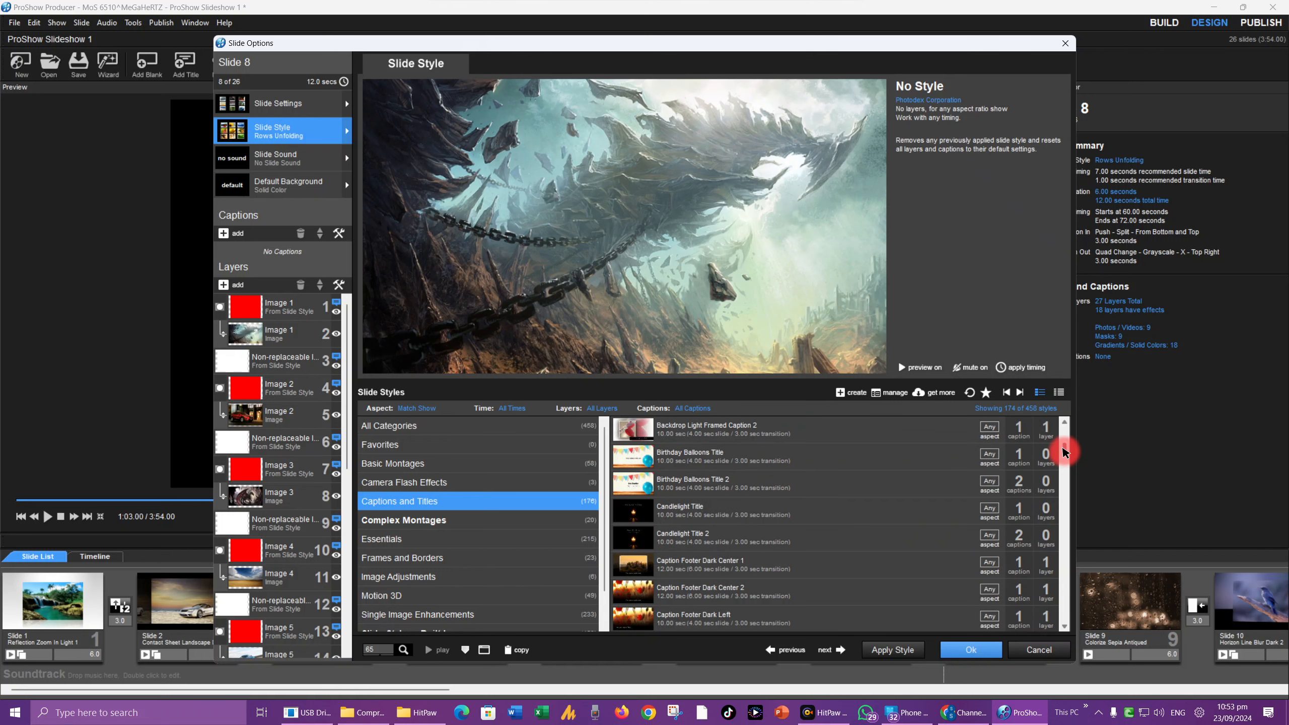
pyautogui.scroll(-8, 1064, 449)
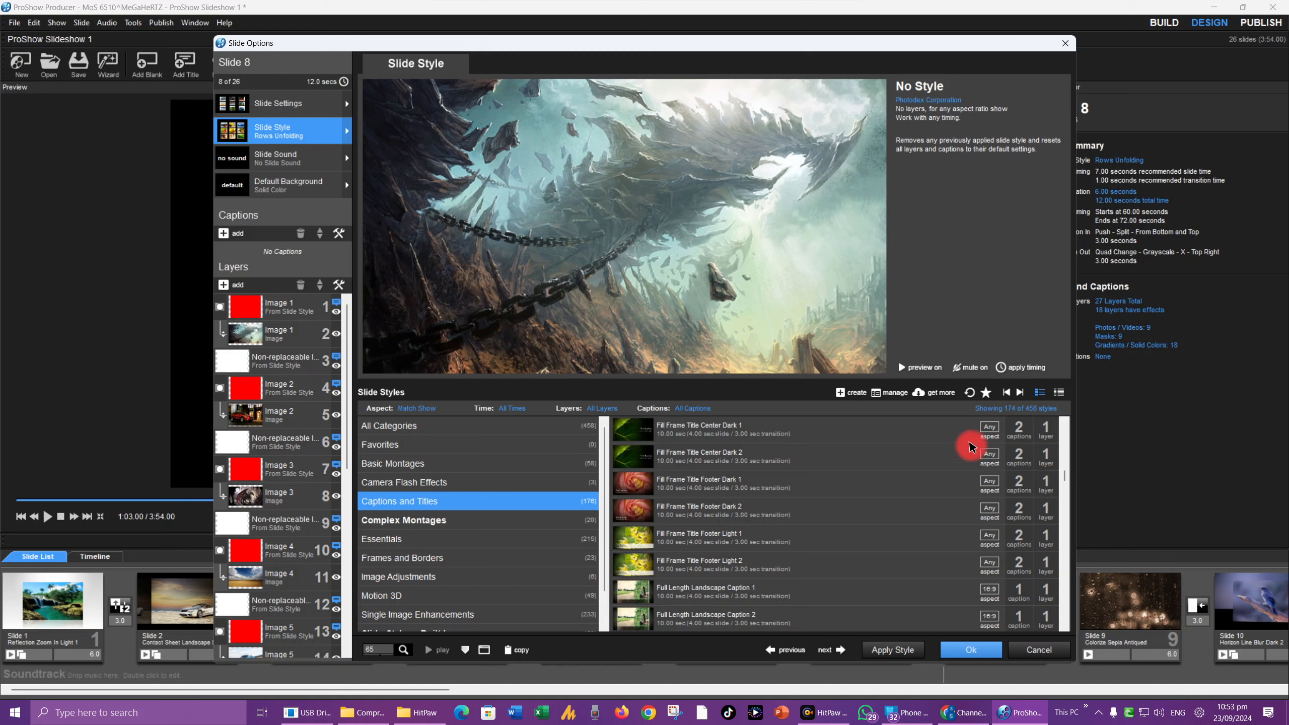
pyautogui.click(702, 451)
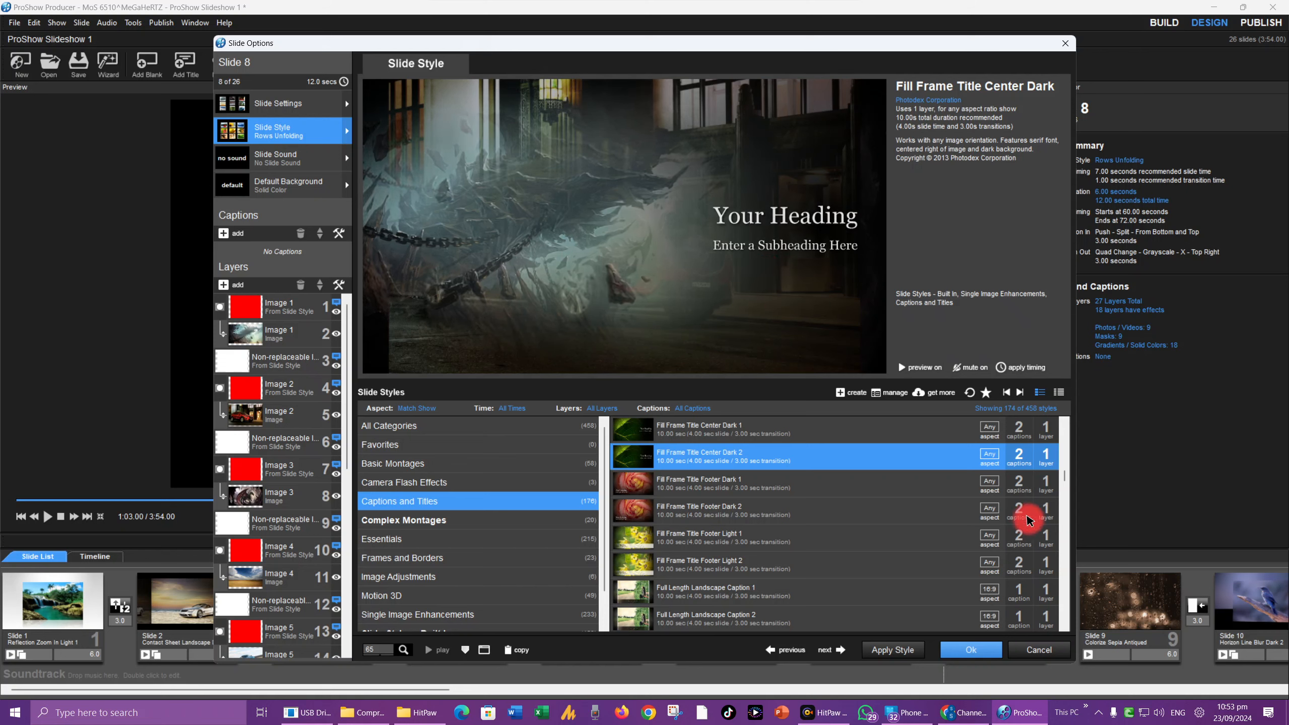
pyautogui.moveTo(1063, 475); pyautogui.dragTo(1065, 489)
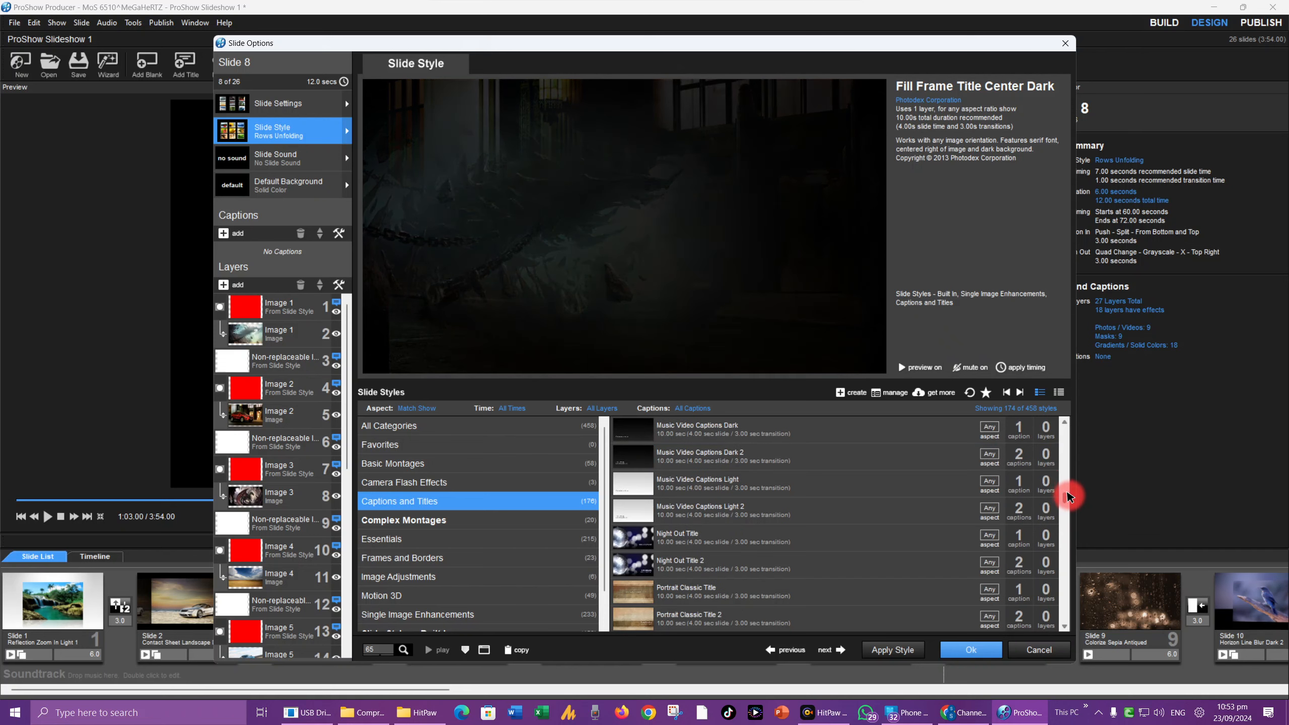
pyautogui.click(1026, 459)
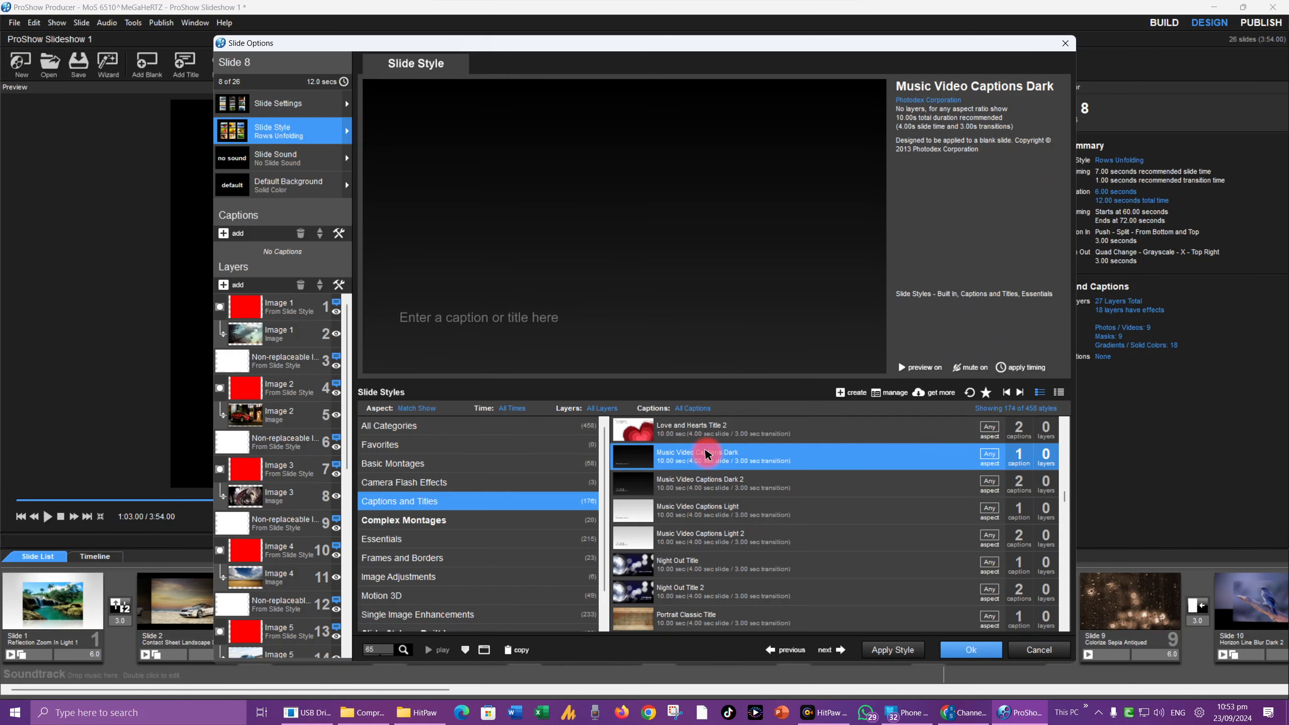
pyautogui.moveTo(1062, 495); pyautogui.dragTo(1066, 509)
pyautogui.click(726, 489)
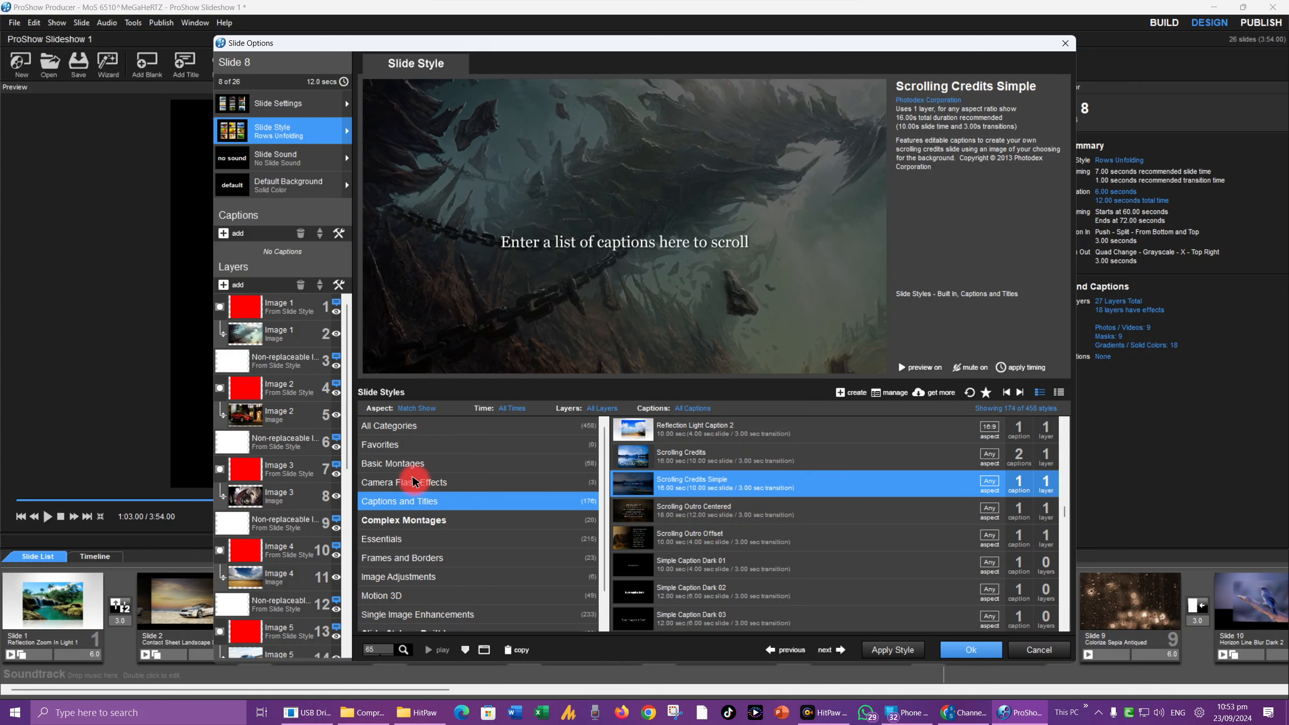
# Preview the Basic Montages styles Collage Dark Landscape Multi Still, Display of Five and Display of Three Collapsing on slide 8.
pyautogui.click(392, 465)
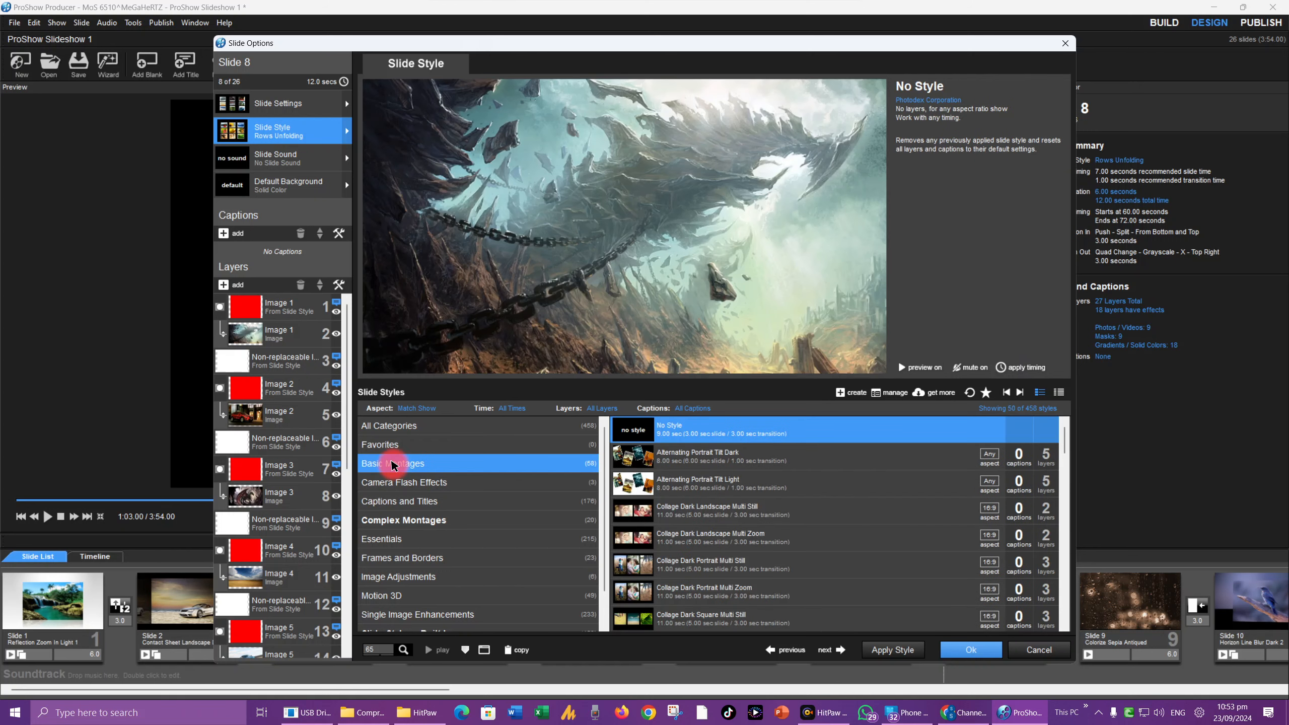
pyautogui.click(661, 506)
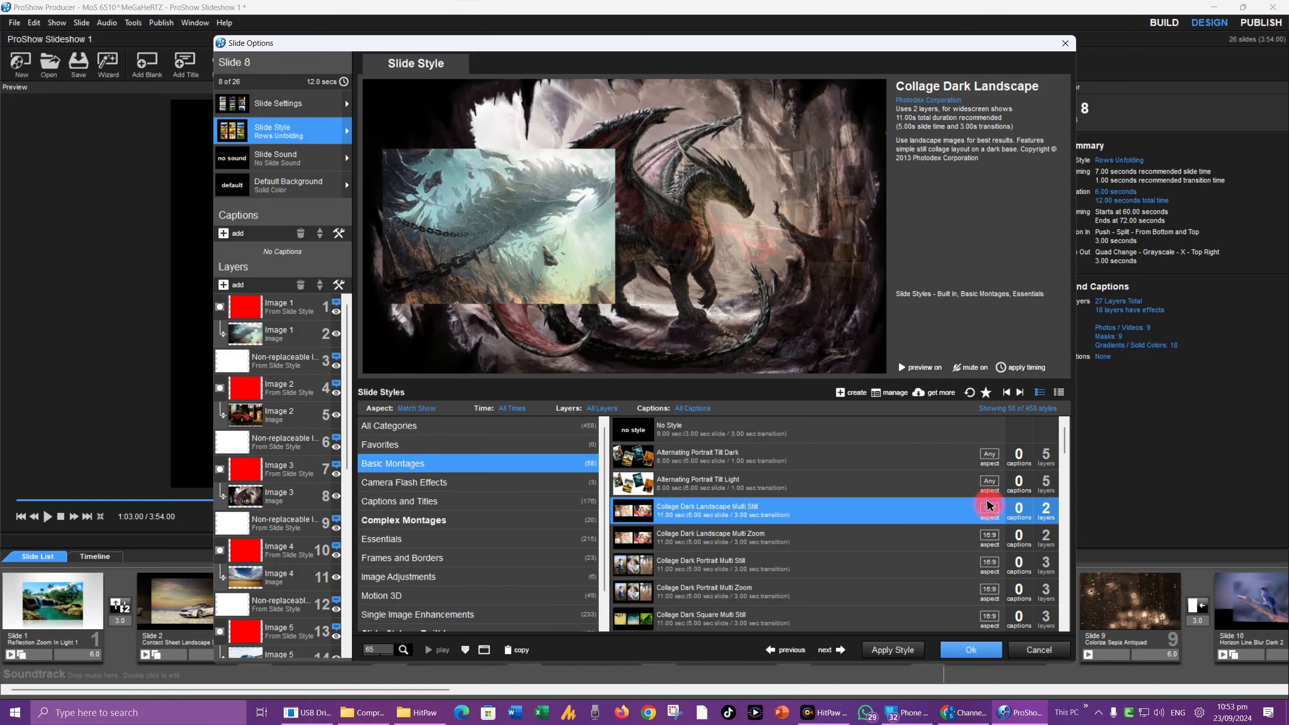
pyautogui.moveTo(1065, 446); pyautogui.dragTo(1065, 498)
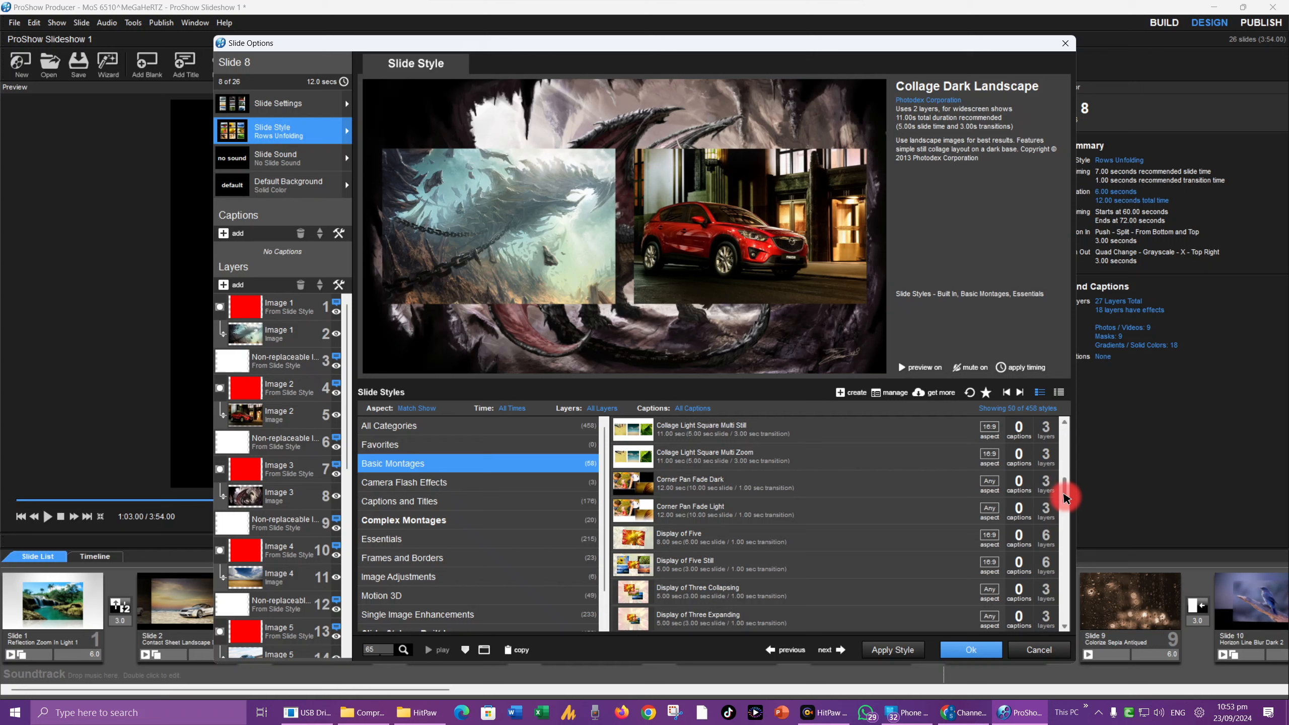
pyautogui.click(712, 542)
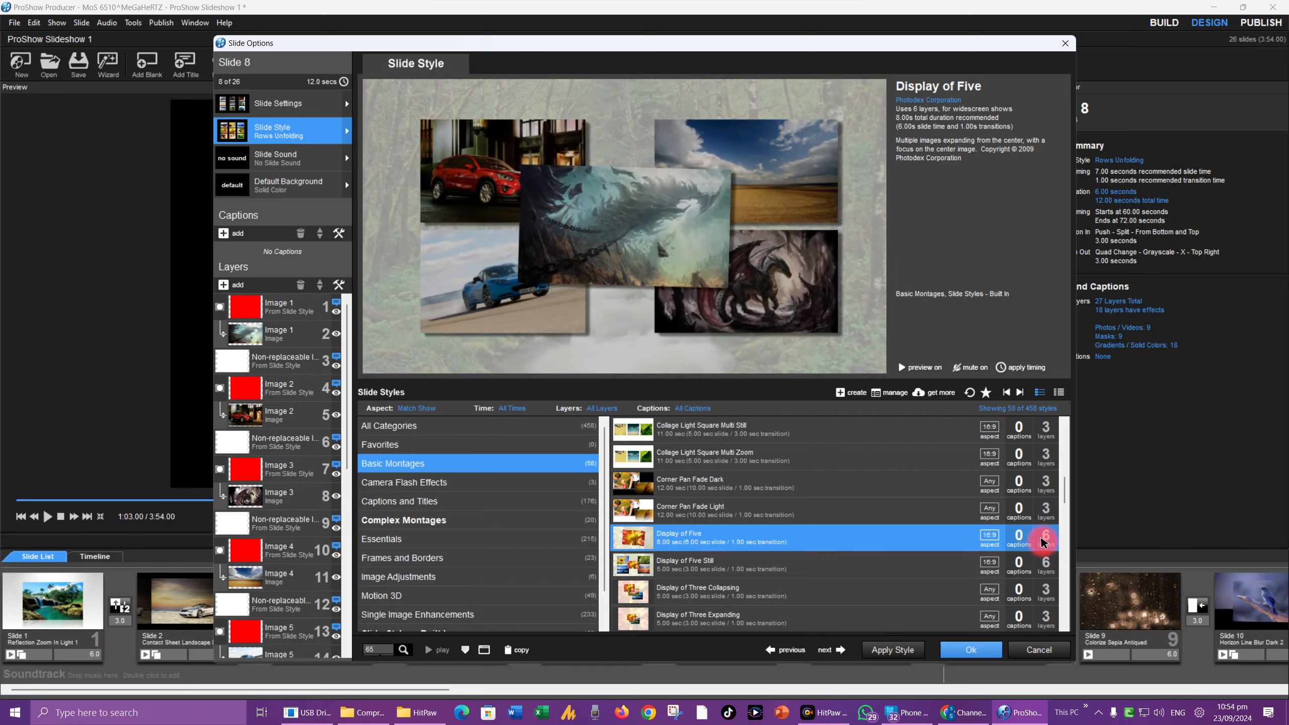
pyautogui.click(889, 590)
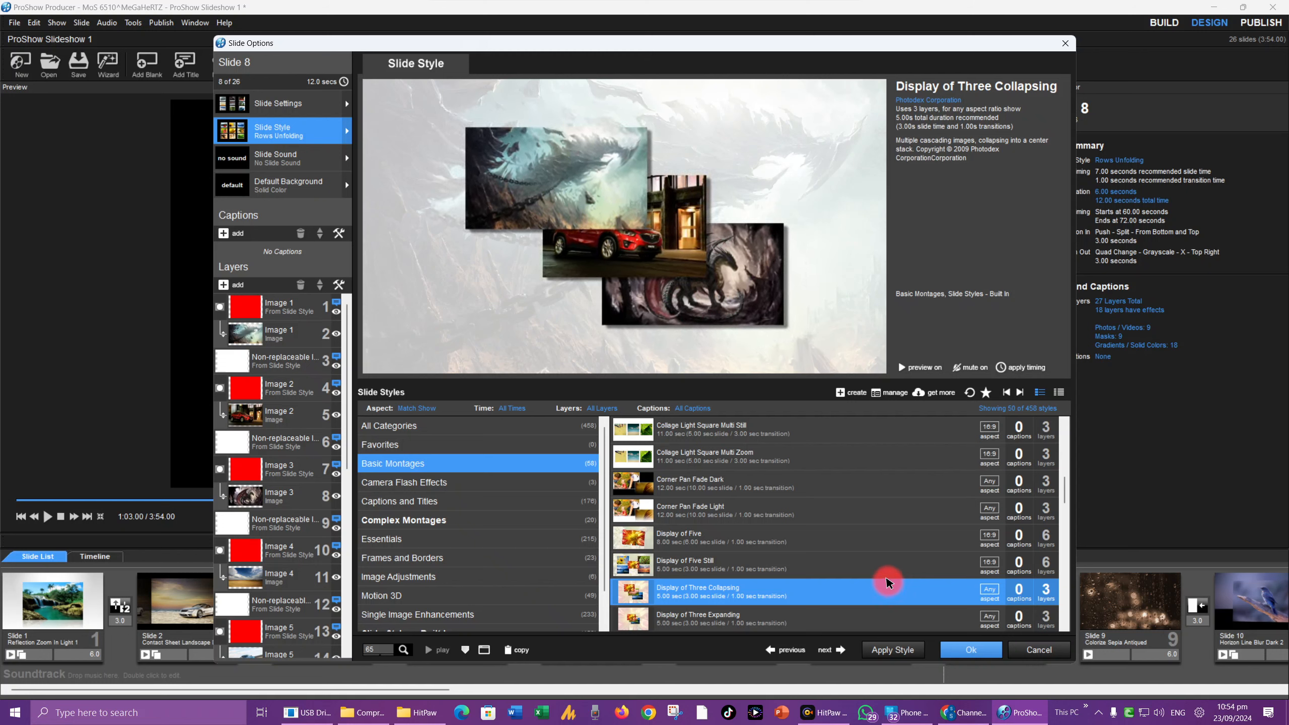
# Apply the Display of Three Expanding style to slide 8 and accept the slide options.
pyautogui.click(770, 622)
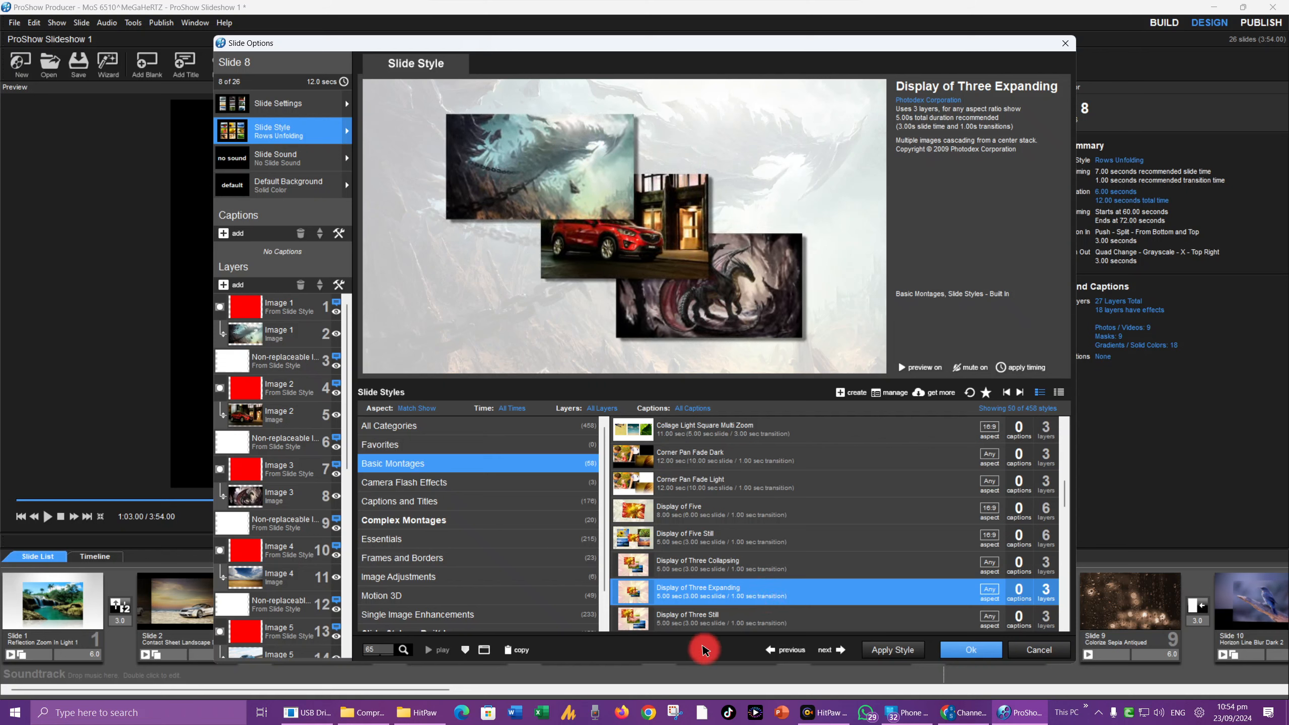
pyautogui.click(902, 651)
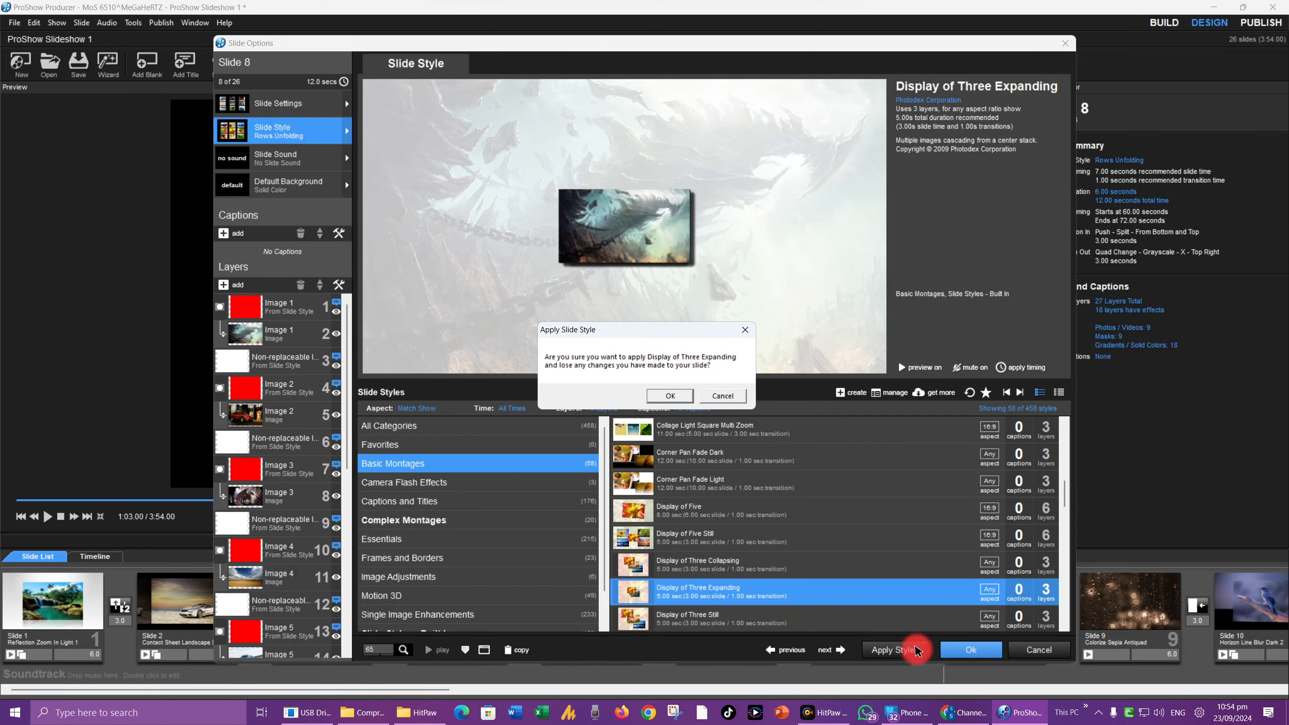
pyautogui.click(680, 394)
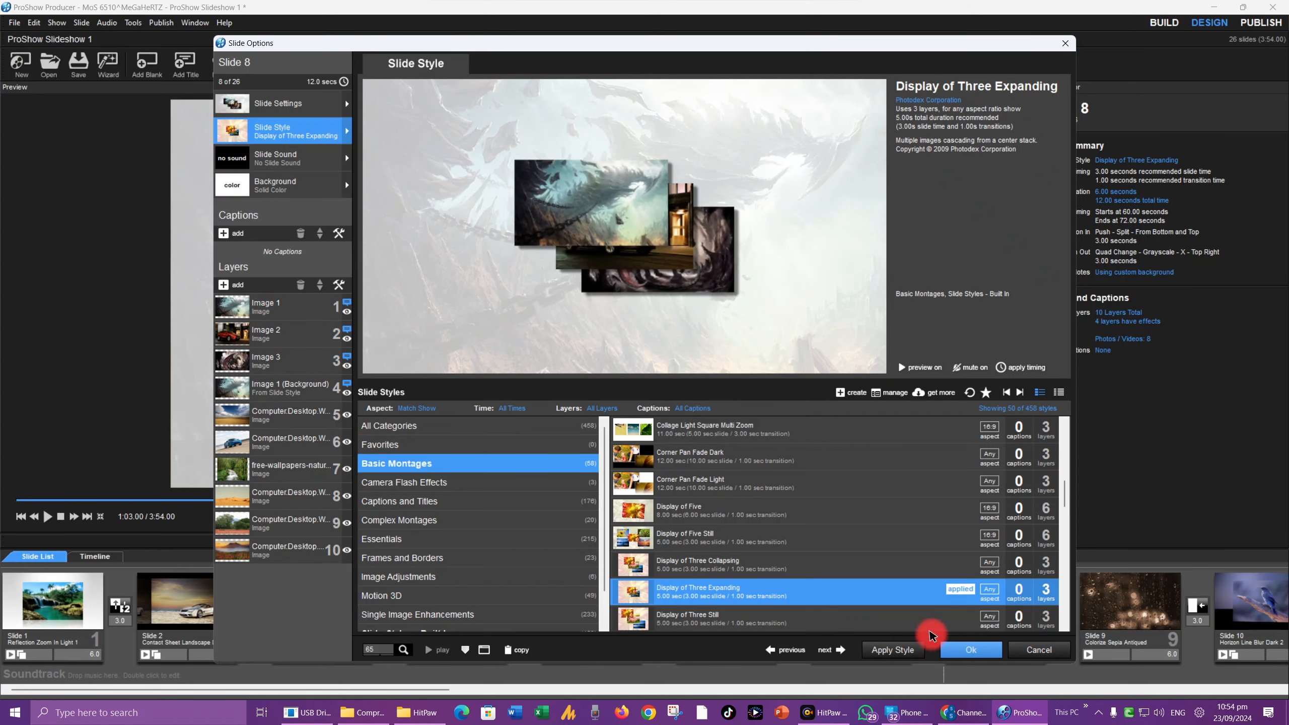
pyautogui.click(963, 652)
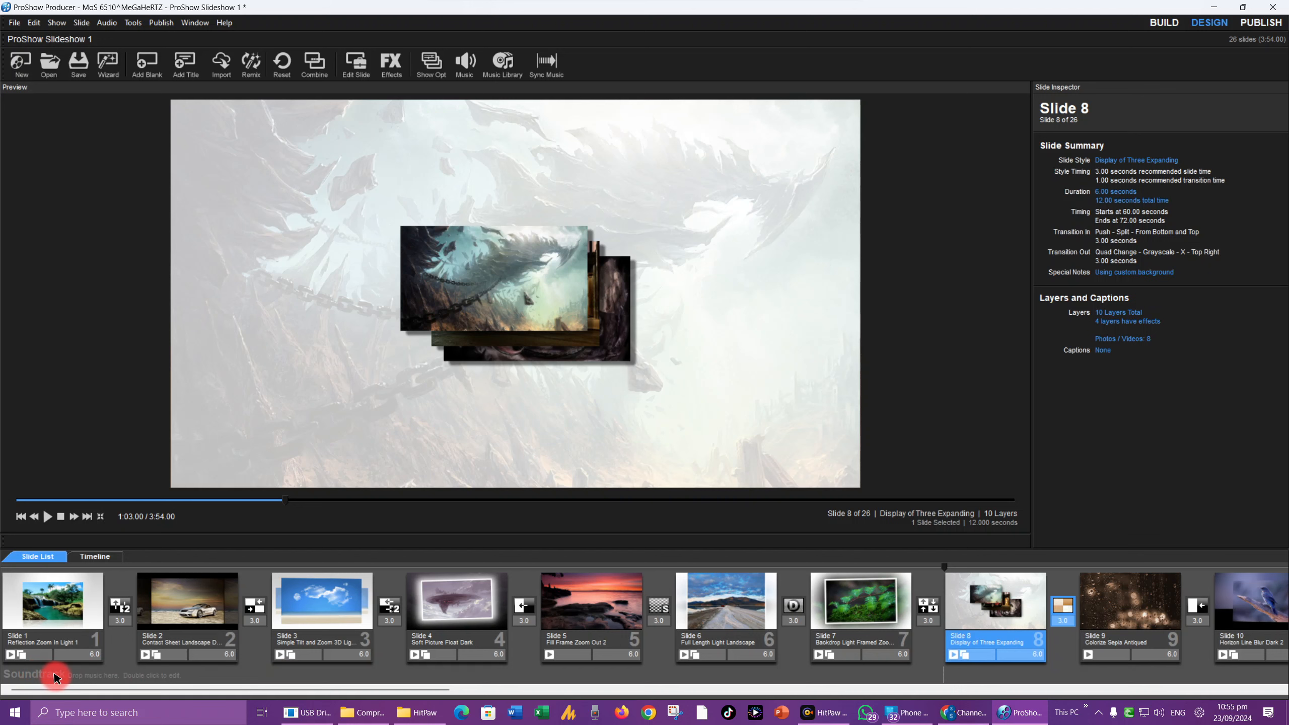
# Open the show's empty soundtrack for editing and choose the My Audio file on the Desktop as its sound file.
pyautogui.click(95, 557)
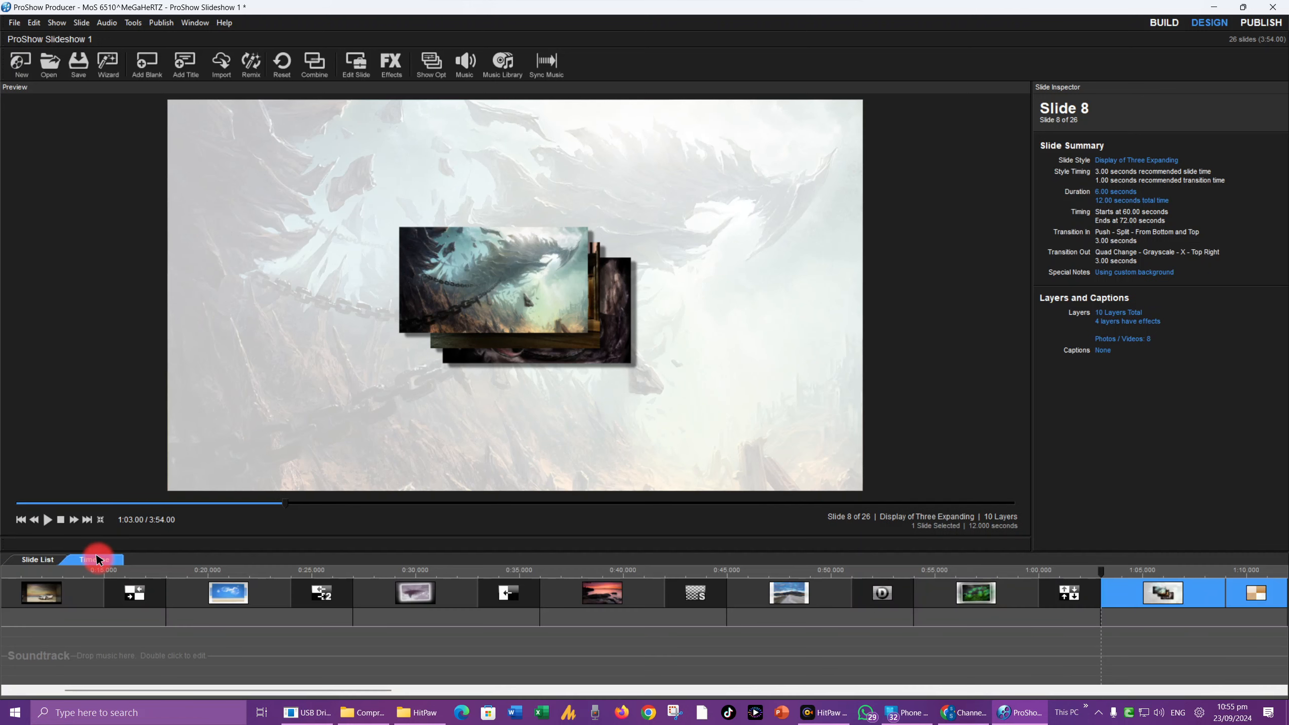
pyautogui.click(39, 559)
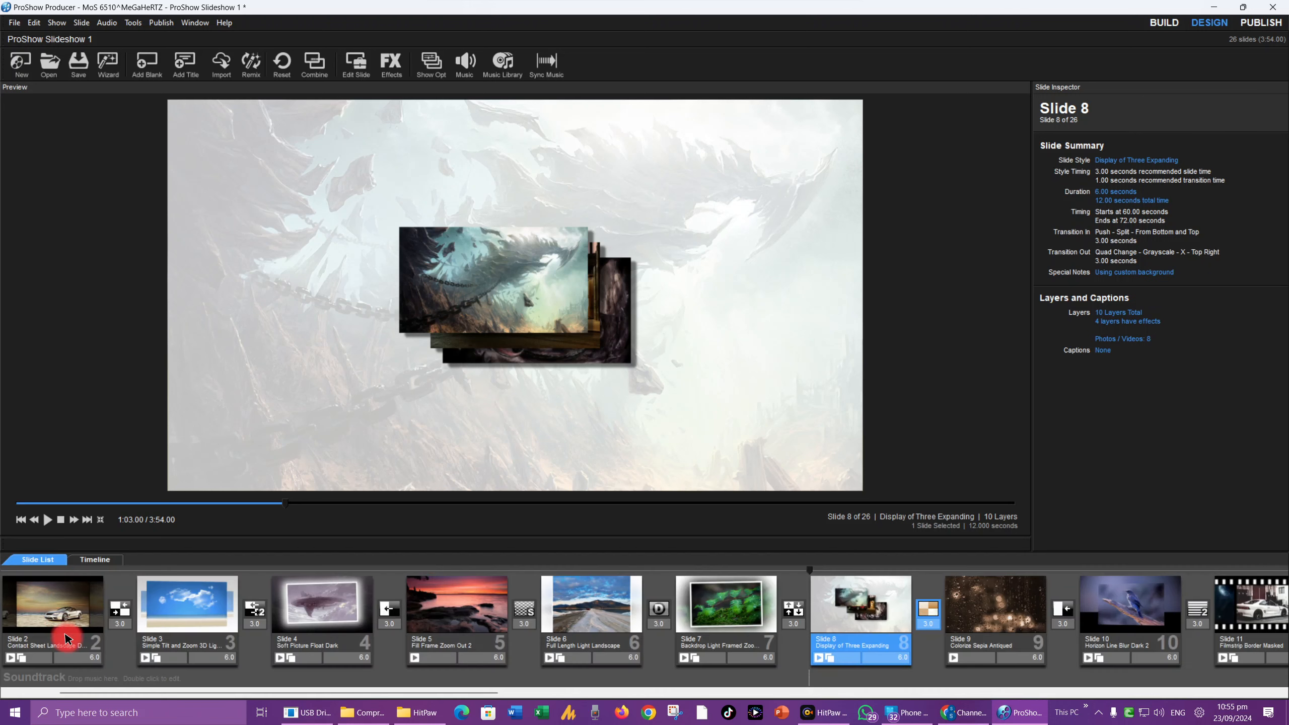
pyautogui.doubleClick(69, 679)
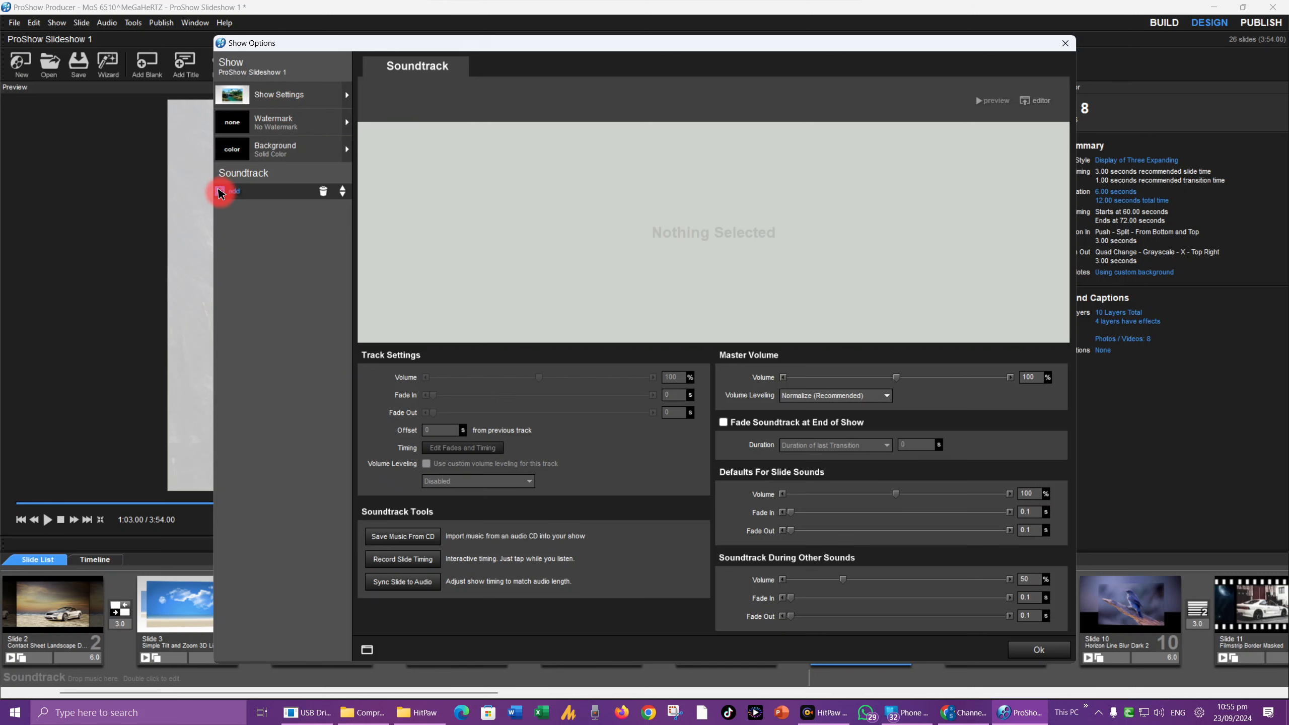
pyautogui.click(225, 190)
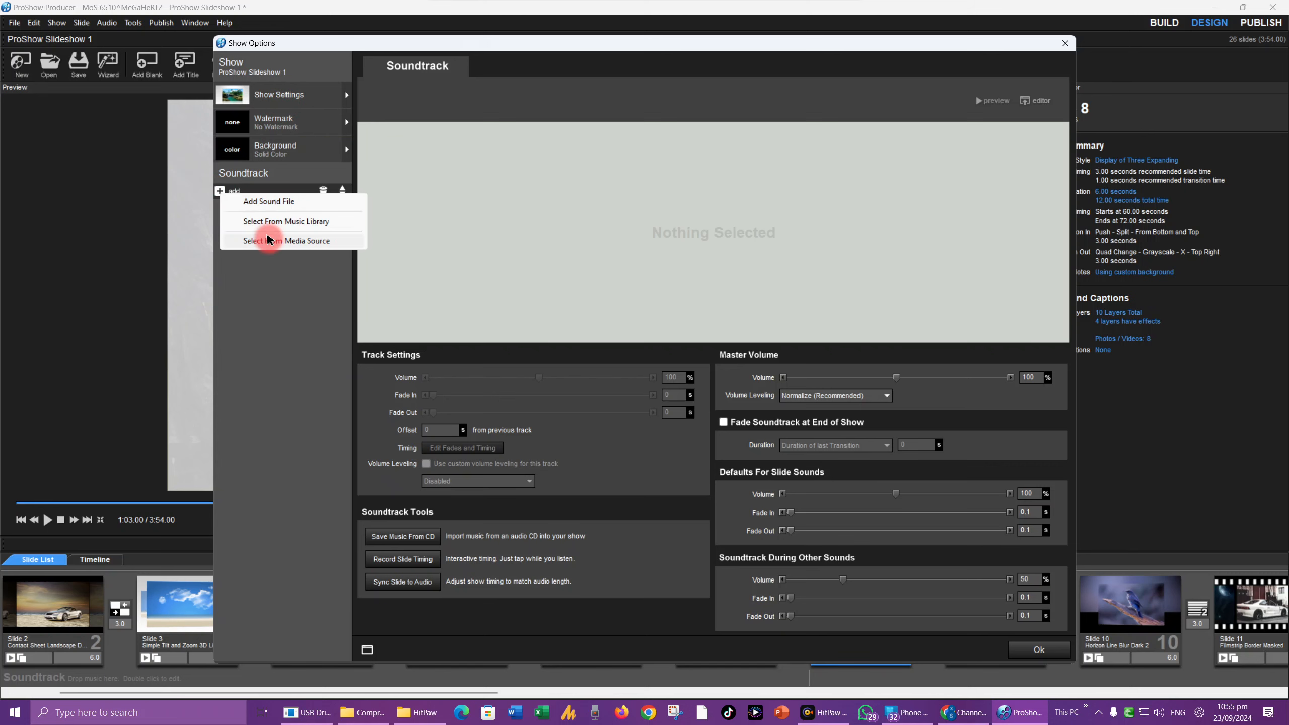
pyautogui.click(277, 202)
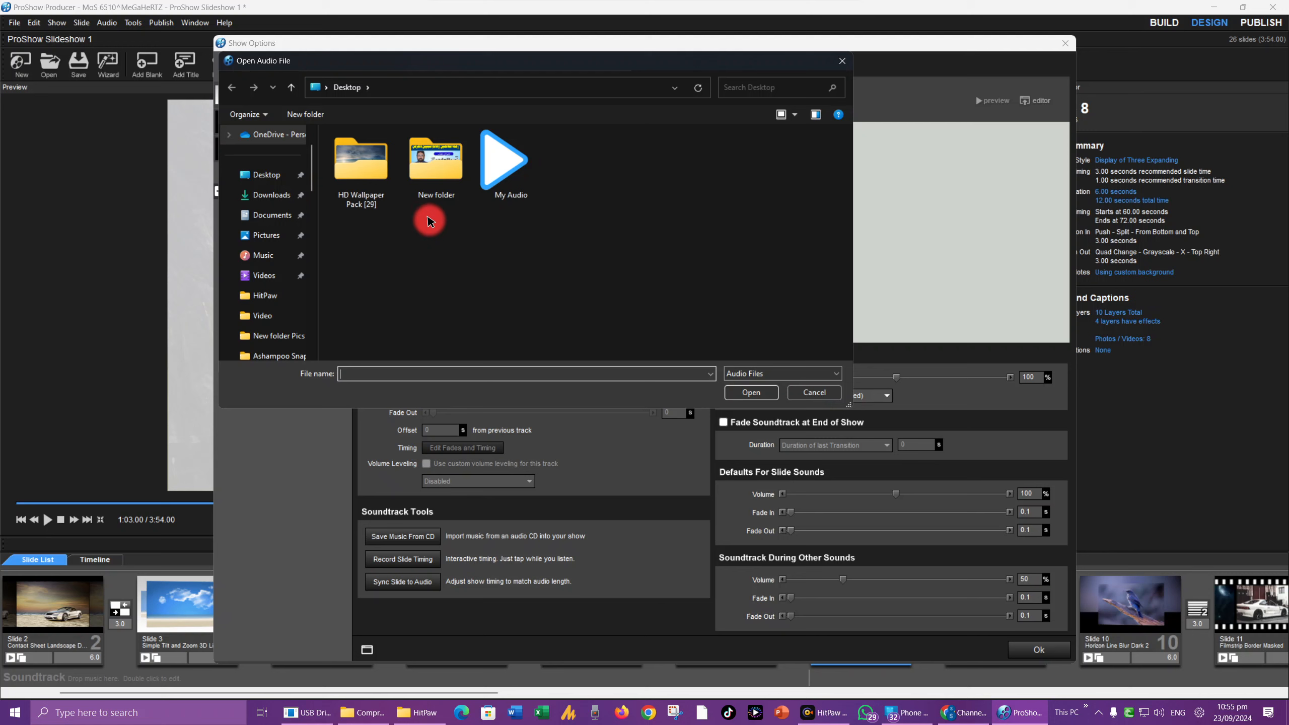
pyautogui.click(497, 170)
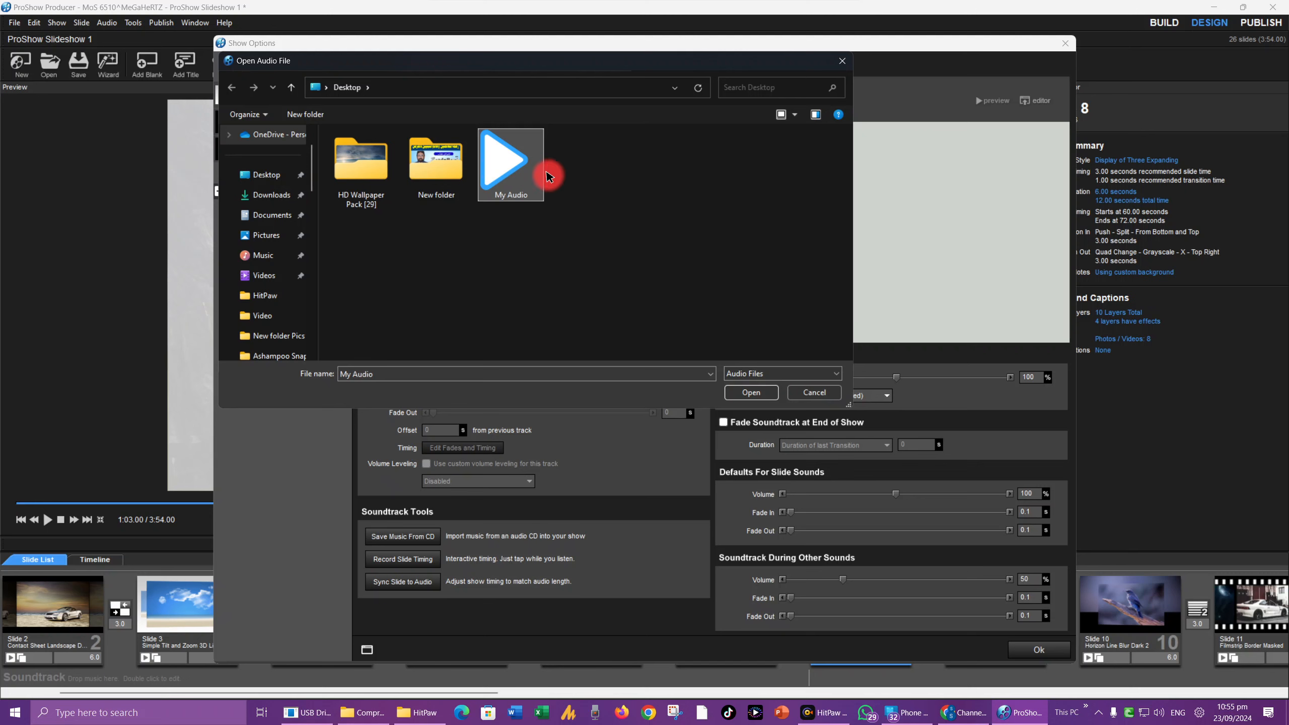
pyautogui.click(756, 373)
pyautogui.click(693, 333)
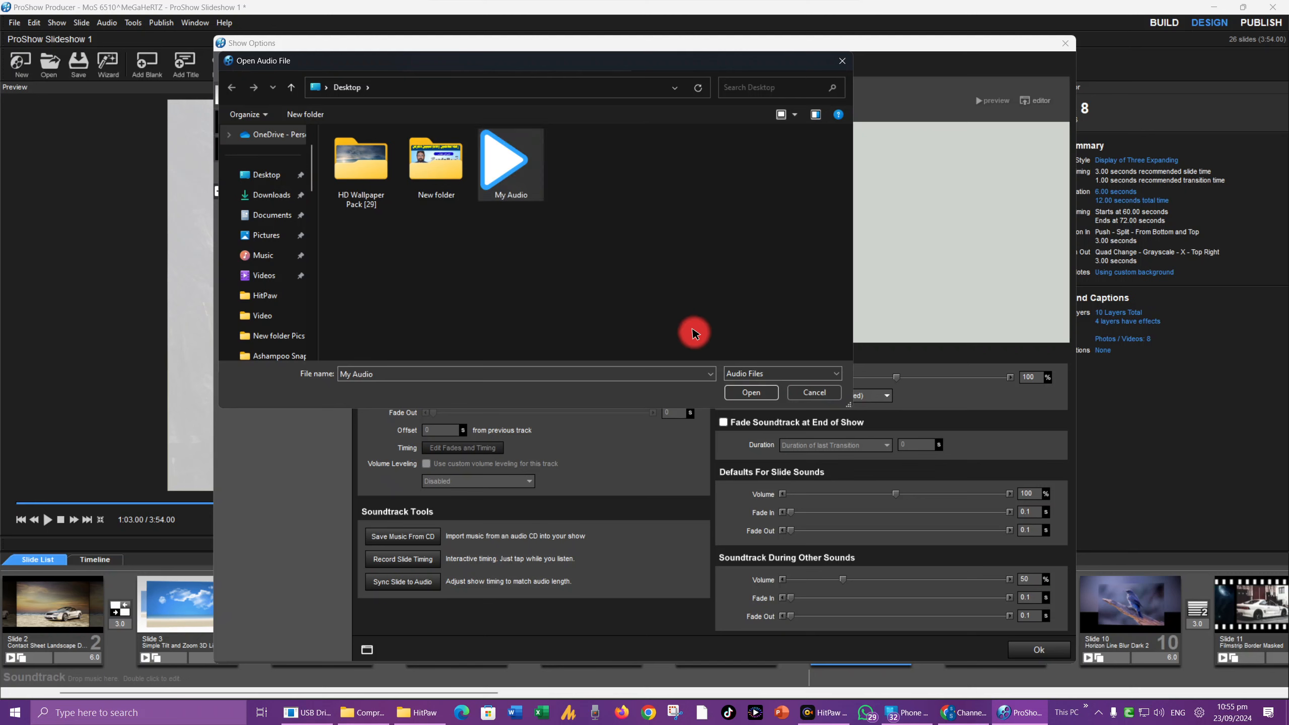
# Check the file properties of My Audio and add the file to the show's soundtrack.
pyautogui.click(507, 165)
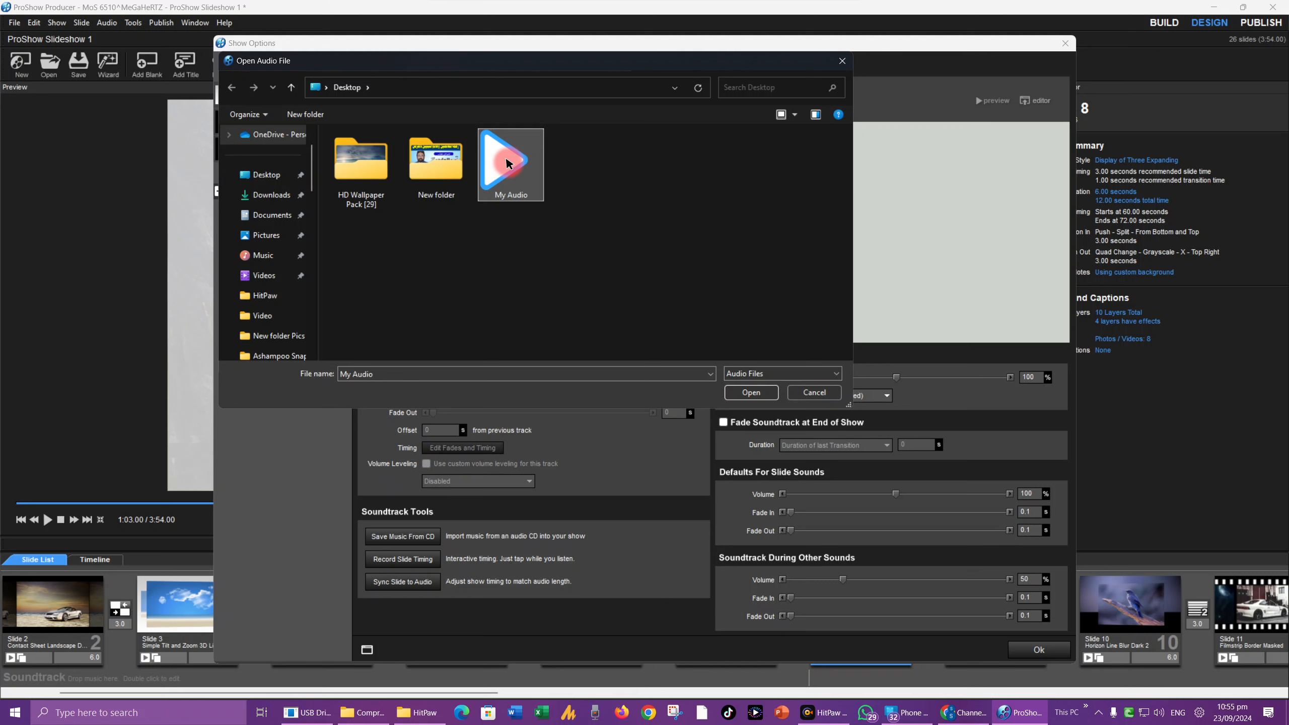
pyautogui.rightClick(507, 164)
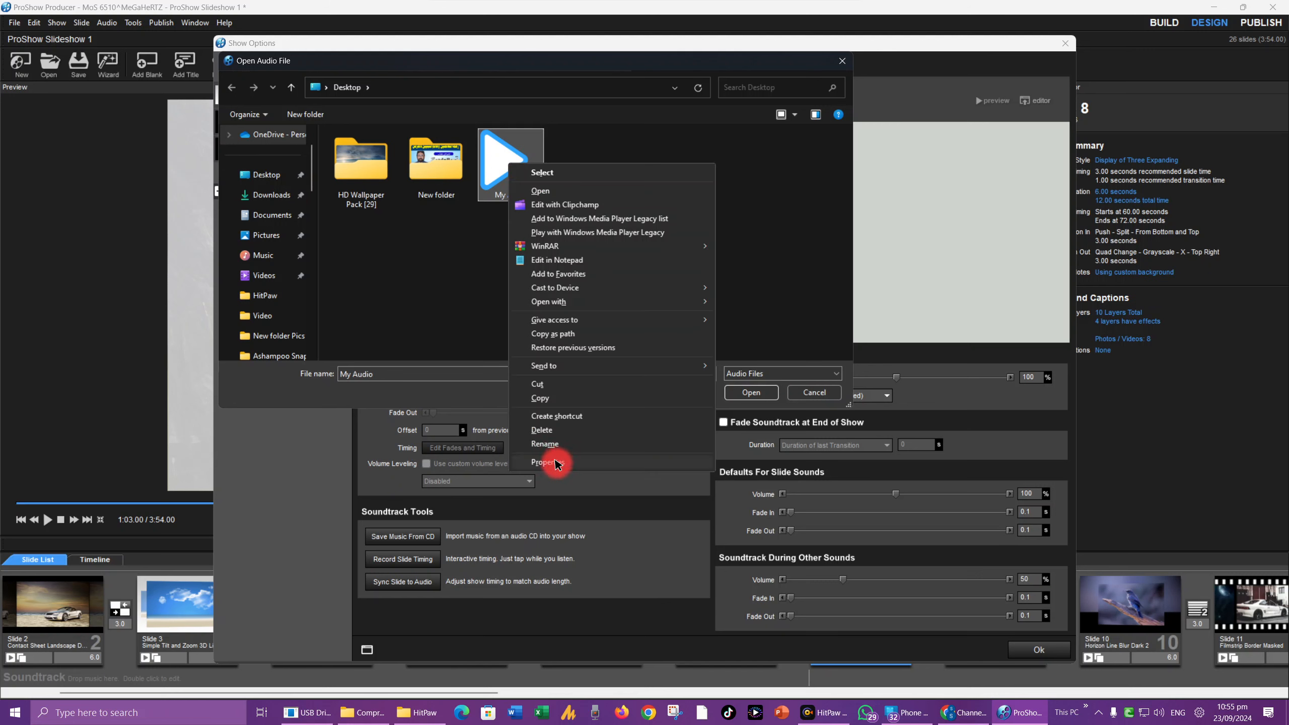
pyautogui.click(557, 463)
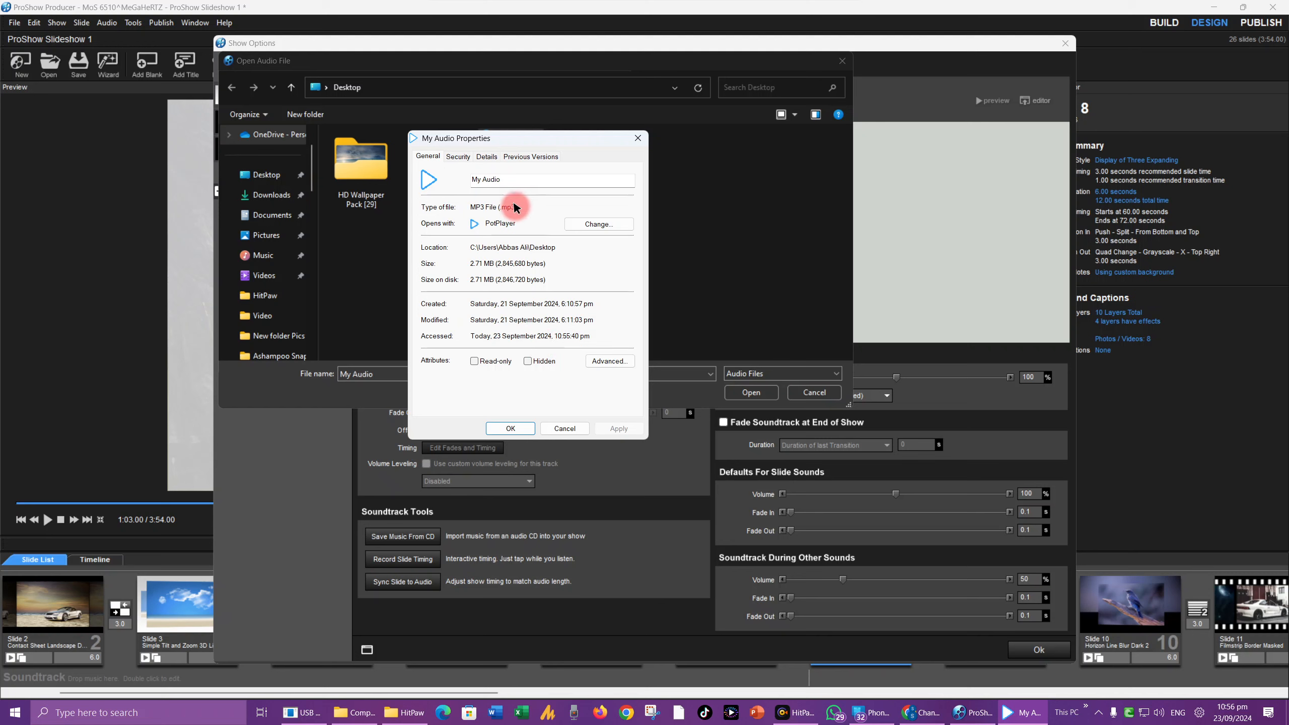
pyautogui.click(510, 428)
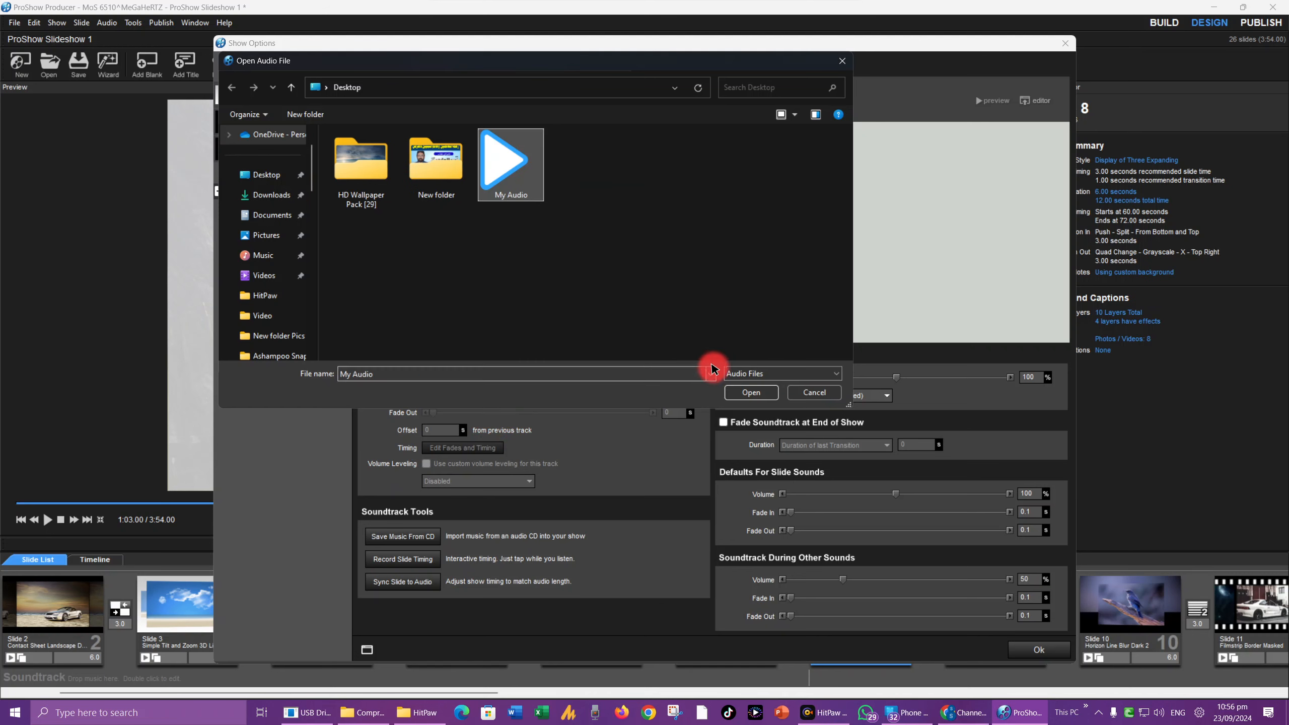
pyautogui.click(744, 391)
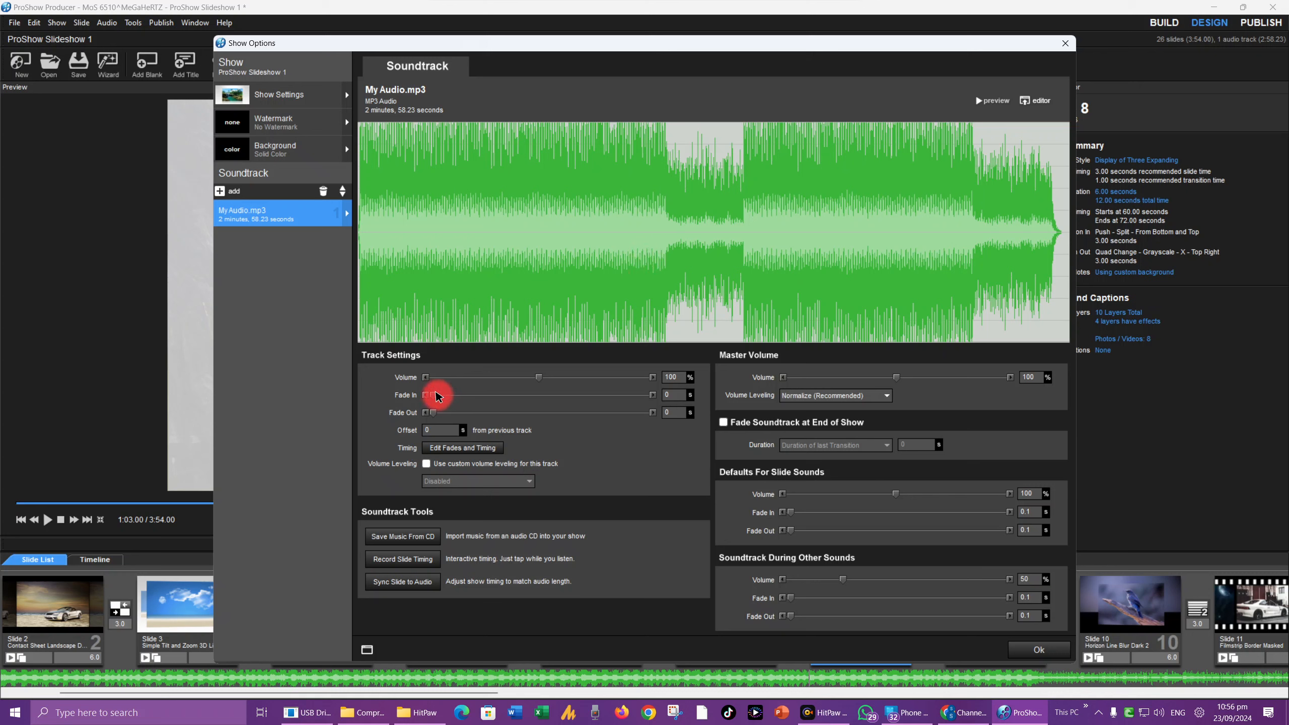
# Set the My Audio track's fade in to 0.45 s and fade out to 0.53 s, and accept the show options.
pyautogui.click(433, 397)
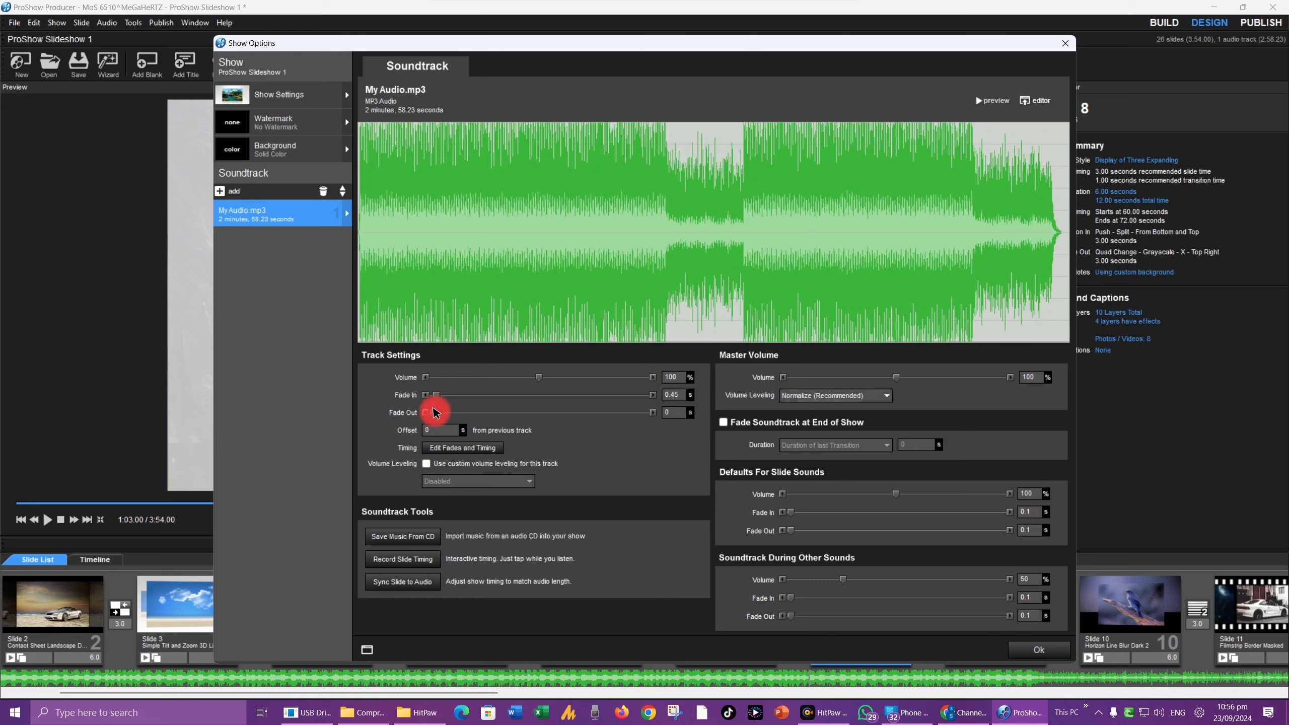
pyautogui.click(438, 412)
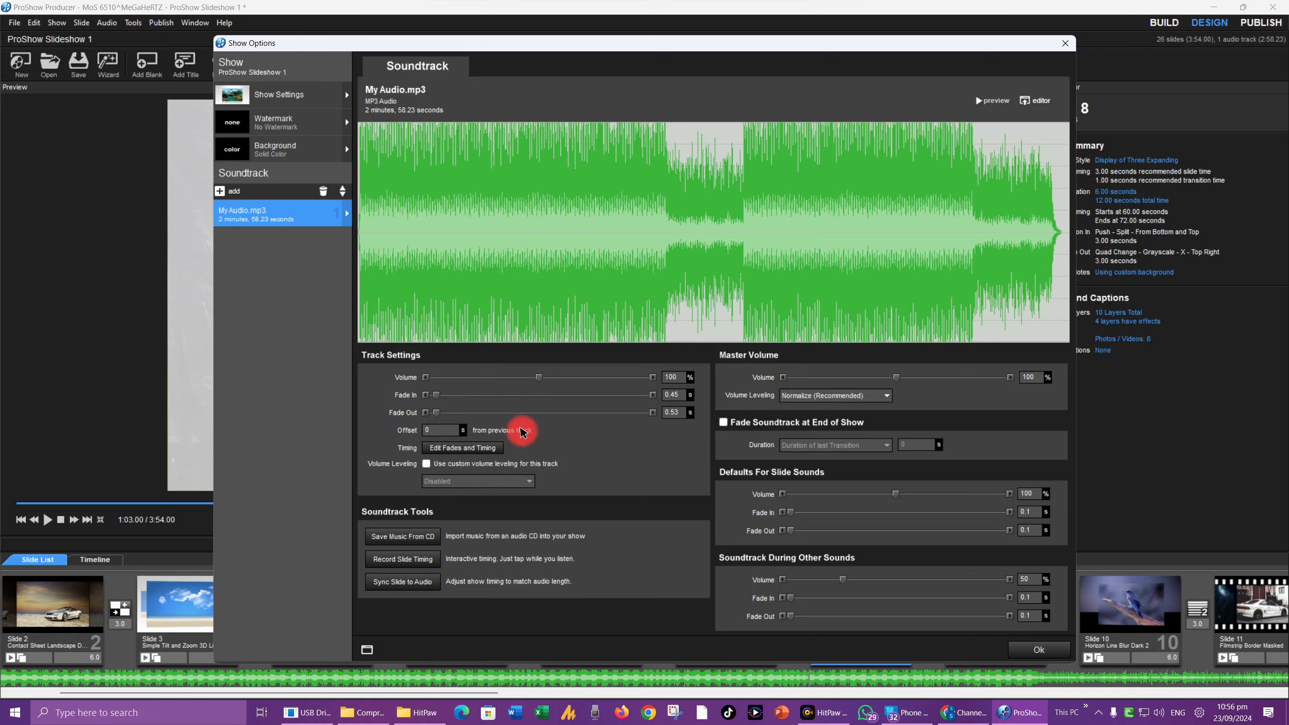
pyautogui.click(1035, 650)
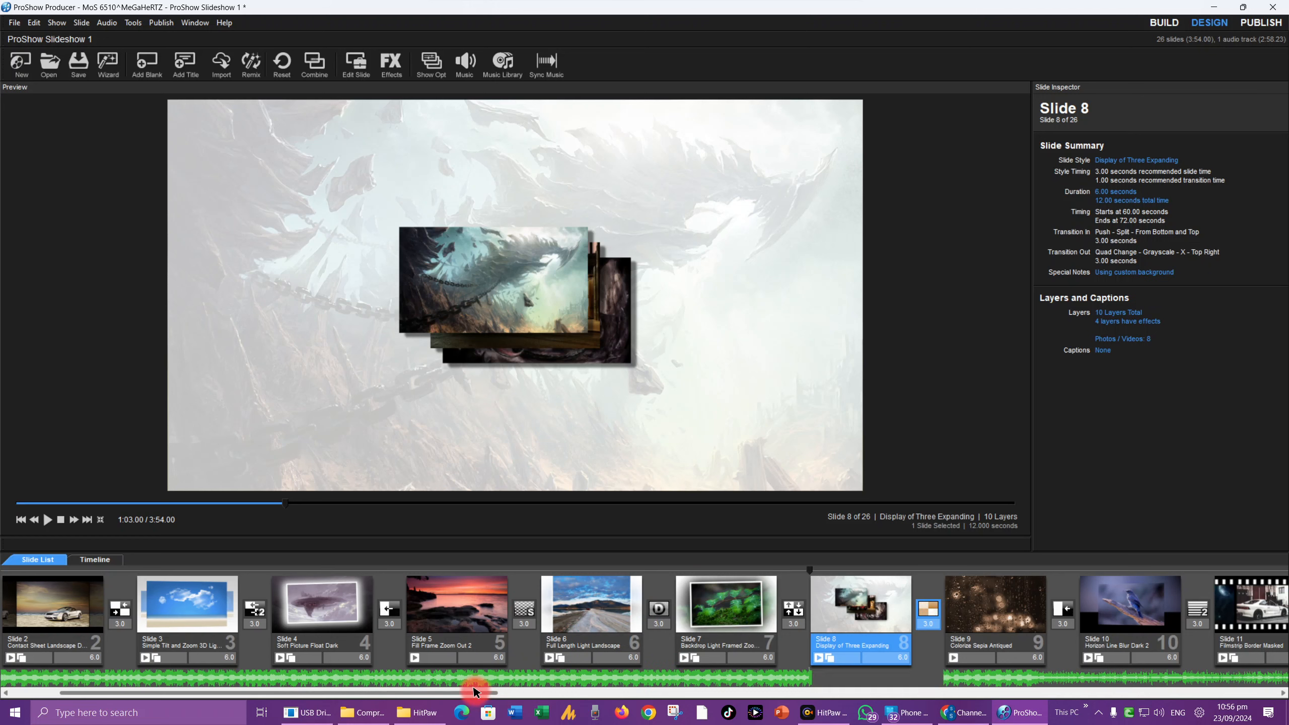
# Sync all slides to the total soundtrack length, adjusting slide and transition times proportionally with transitions limited to 3 seconds.
pyautogui.moveTo(481, 692); pyautogui.dragTo(1118, 659)
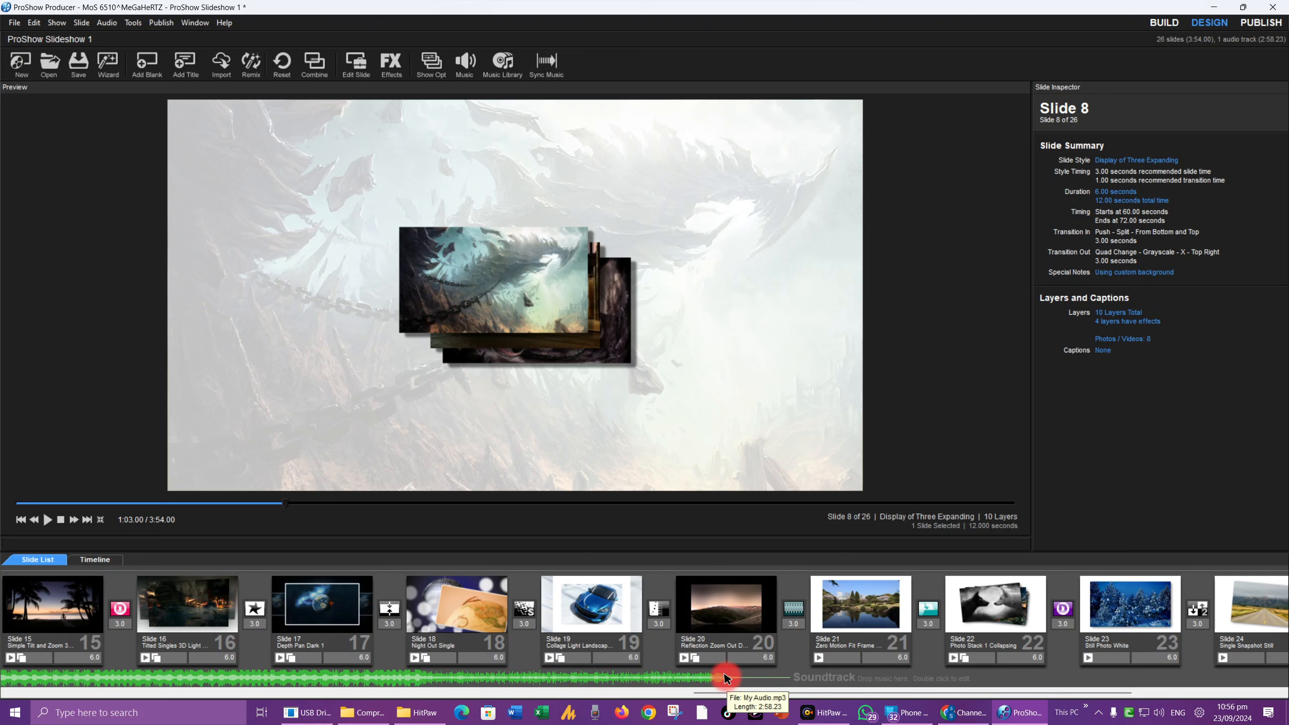
pyautogui.moveTo(744, 690); pyautogui.dragTo(622, 676)
pyautogui.doubleClick(622, 675)
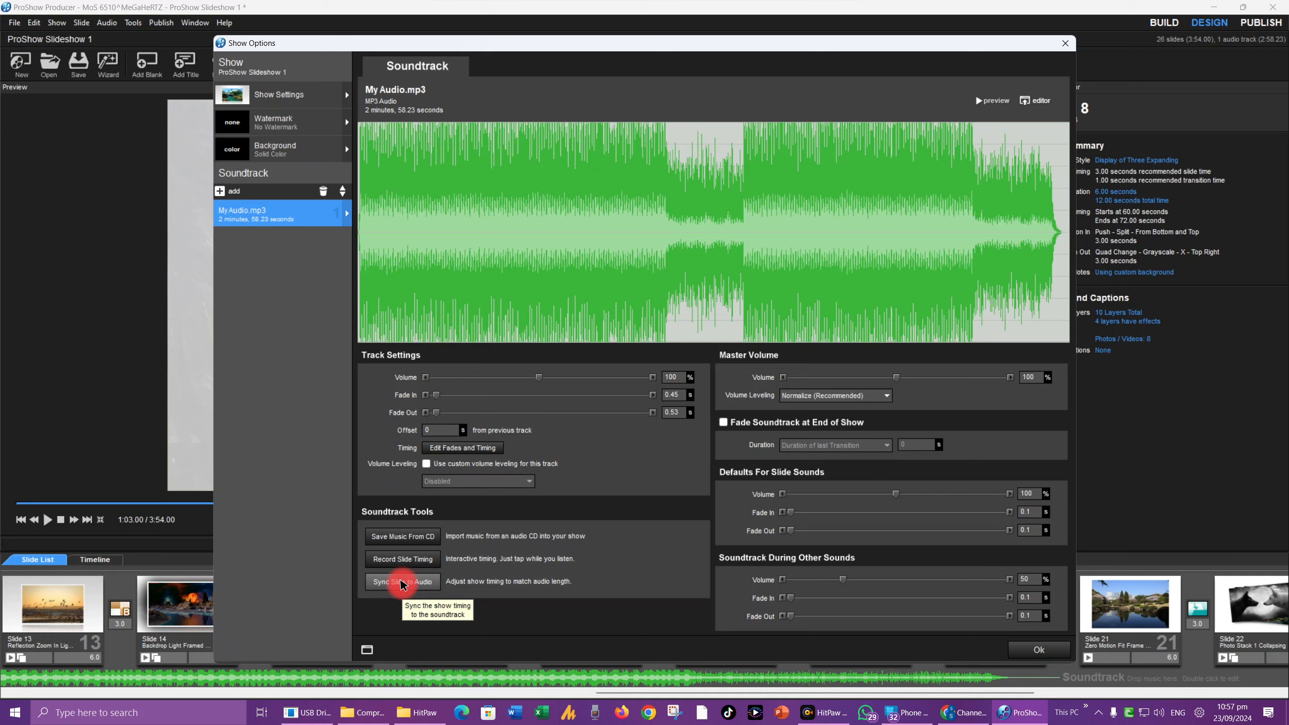
pyautogui.click(400, 583)
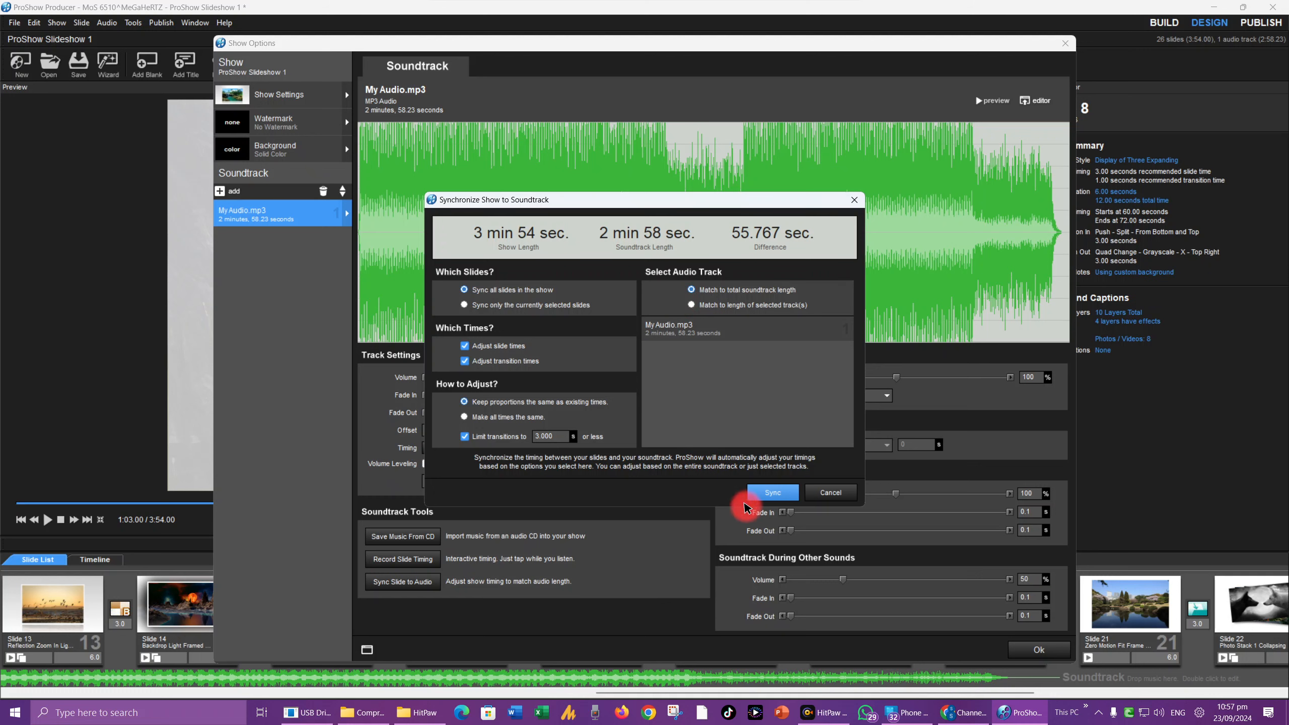
pyautogui.click(773, 493)
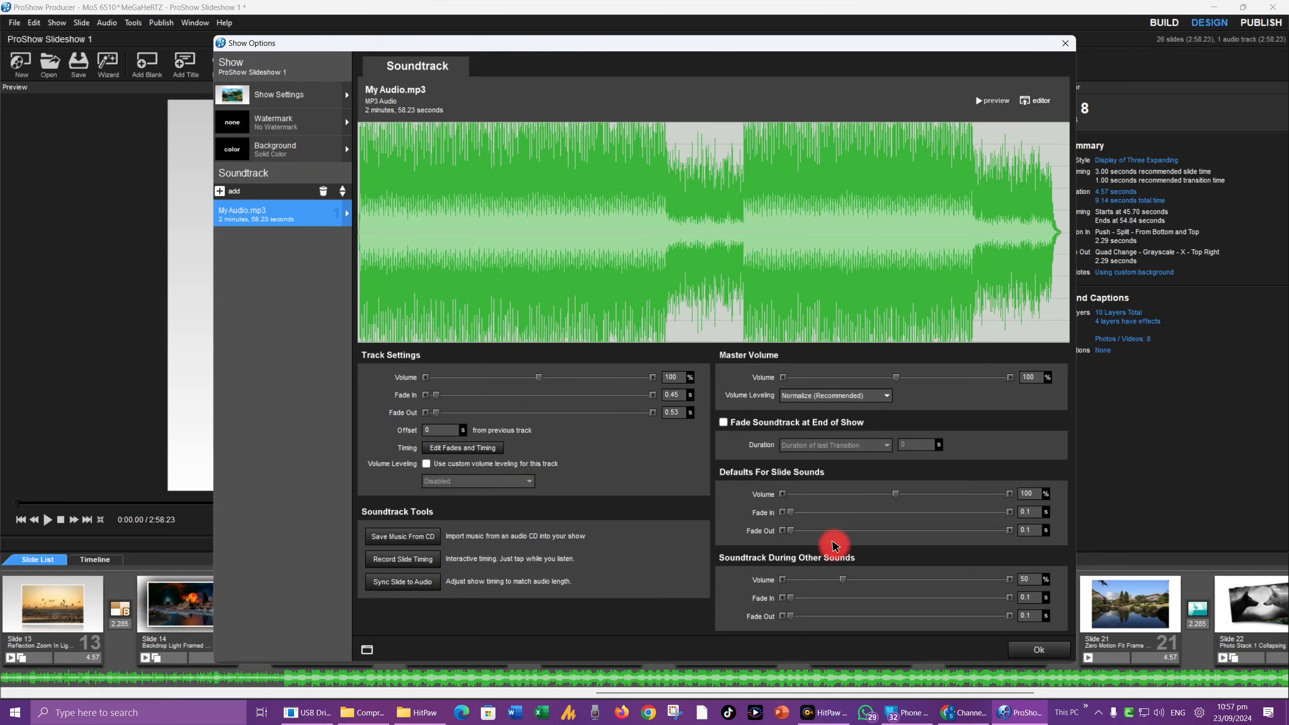
pyautogui.click(1038, 649)
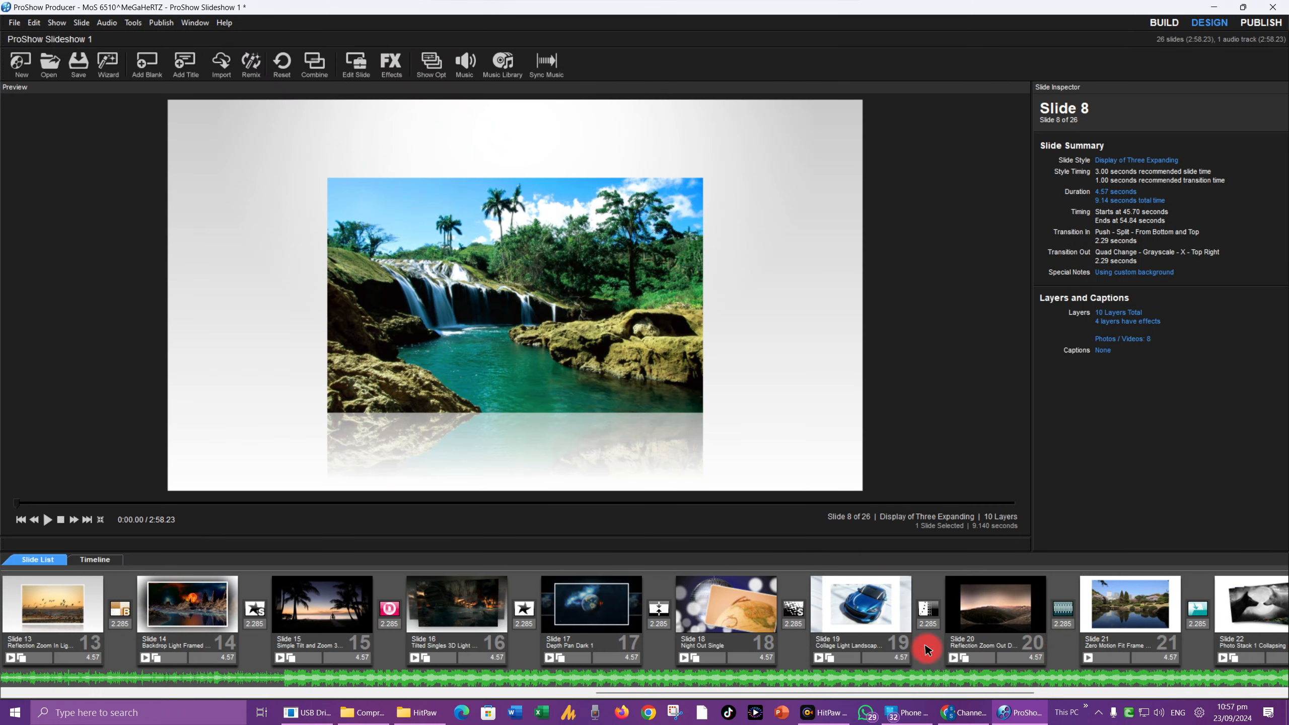
# Insert a blank slide at the start of the show, before the waterfall slide.
pyautogui.moveTo(628, 700); pyautogui.dragTo(51, 681)
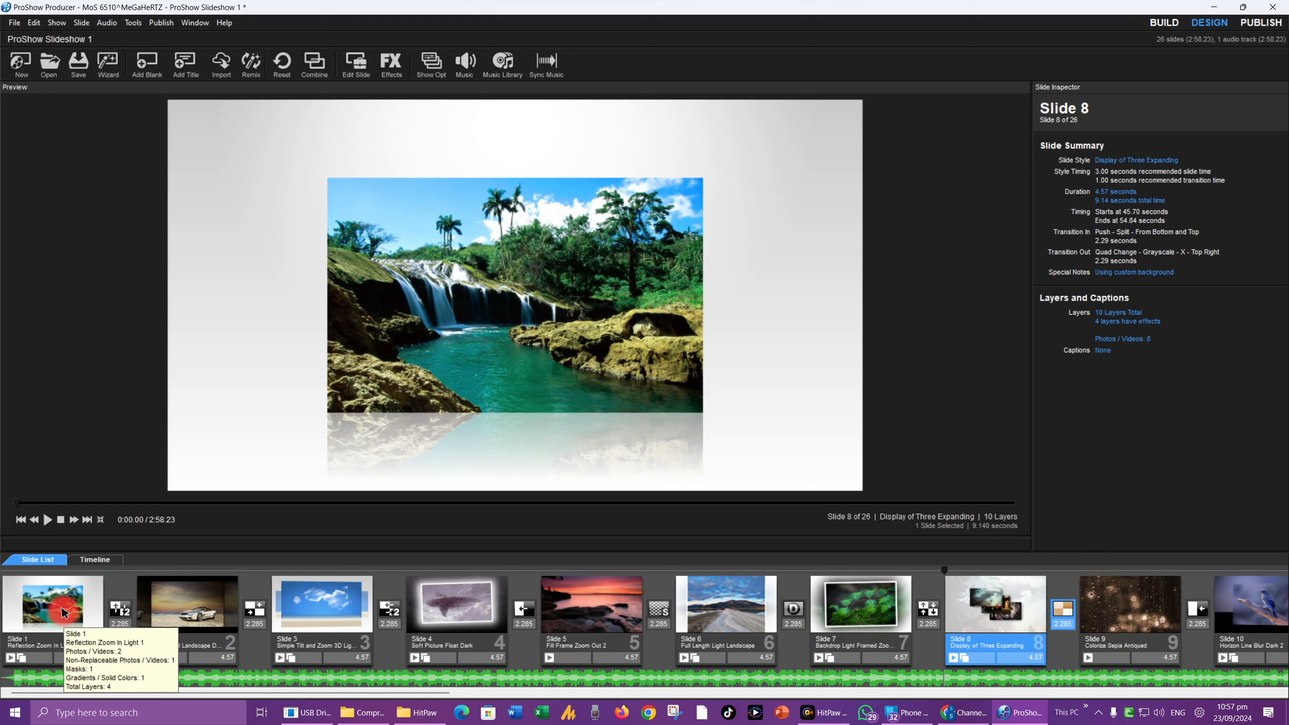
pyautogui.click(62, 612)
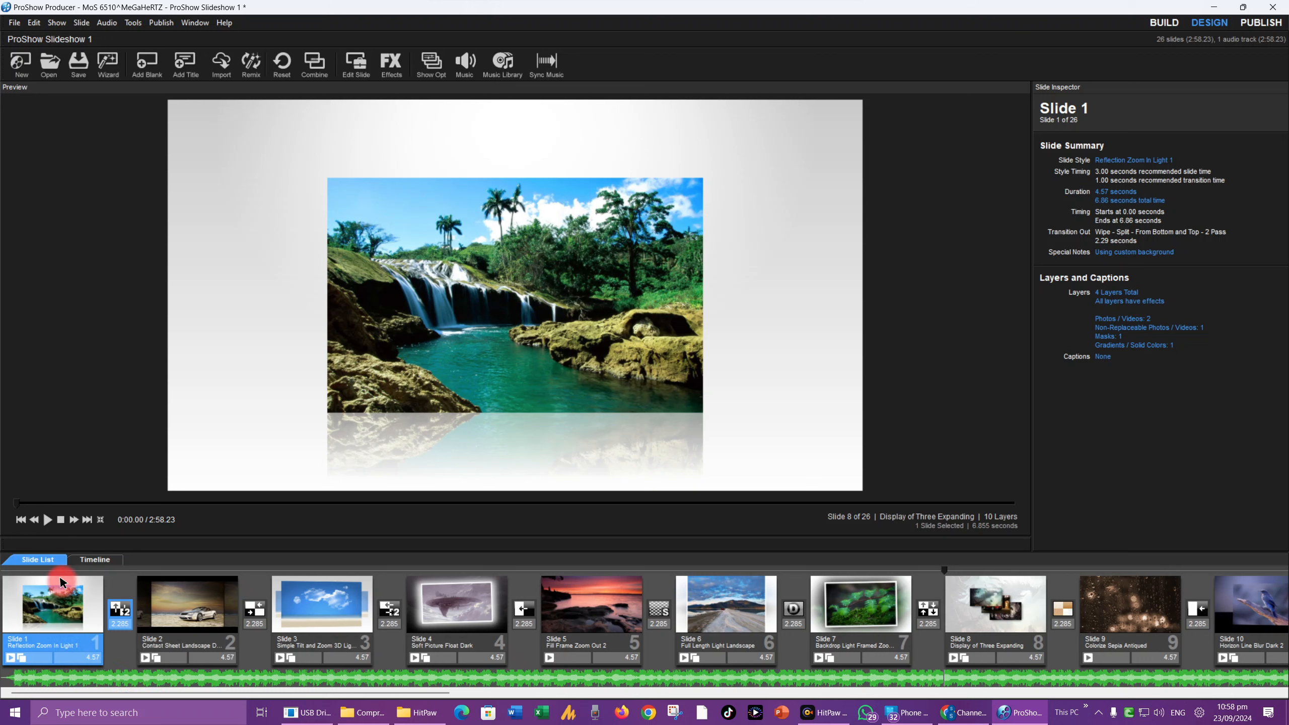
pyautogui.click(152, 64)
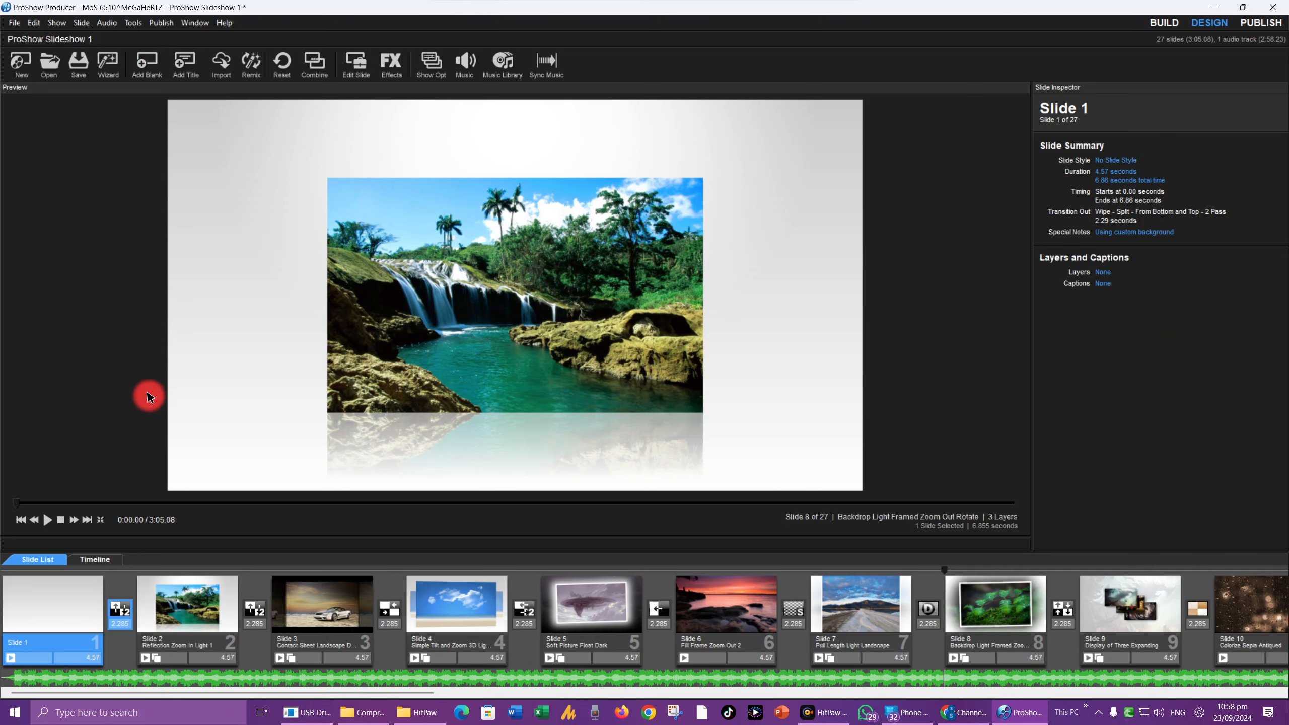
# Open the blank slide 1's style options, preview Collage Dark Landscape Multi Still, and reselect No Style.
pyautogui.doubleClick(68, 603)
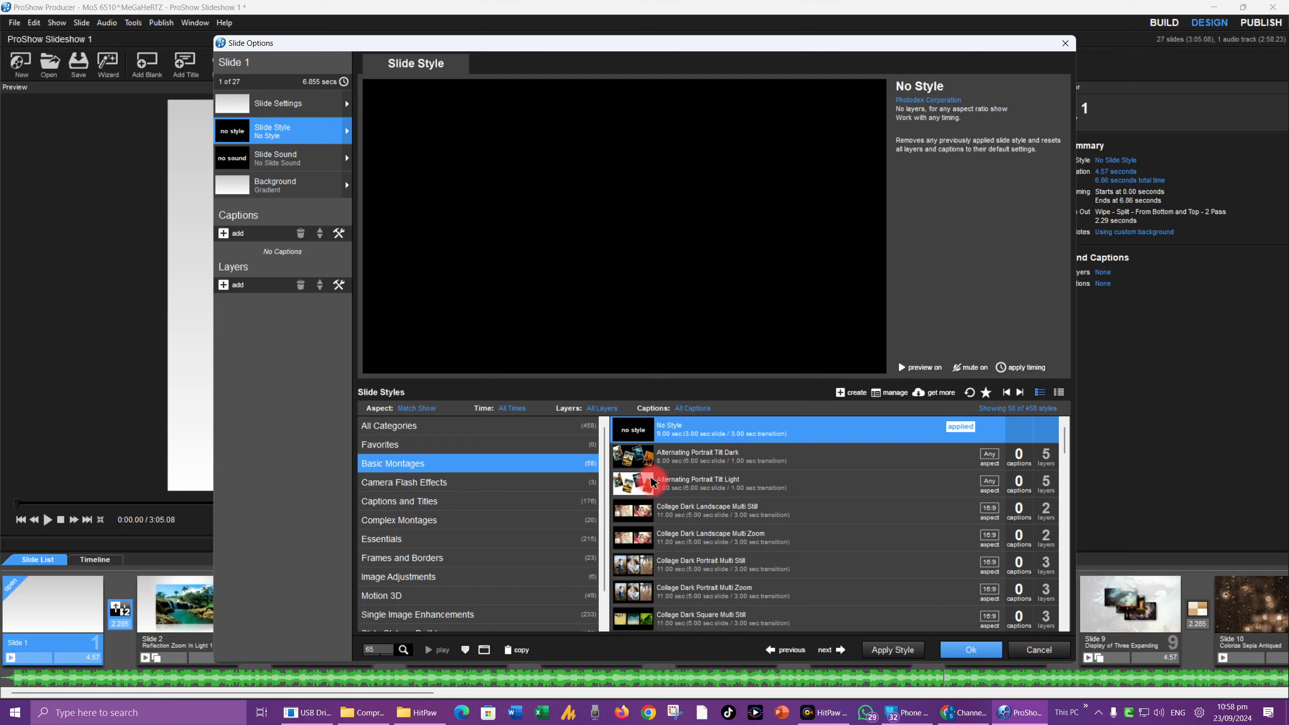
pyautogui.click(664, 516)
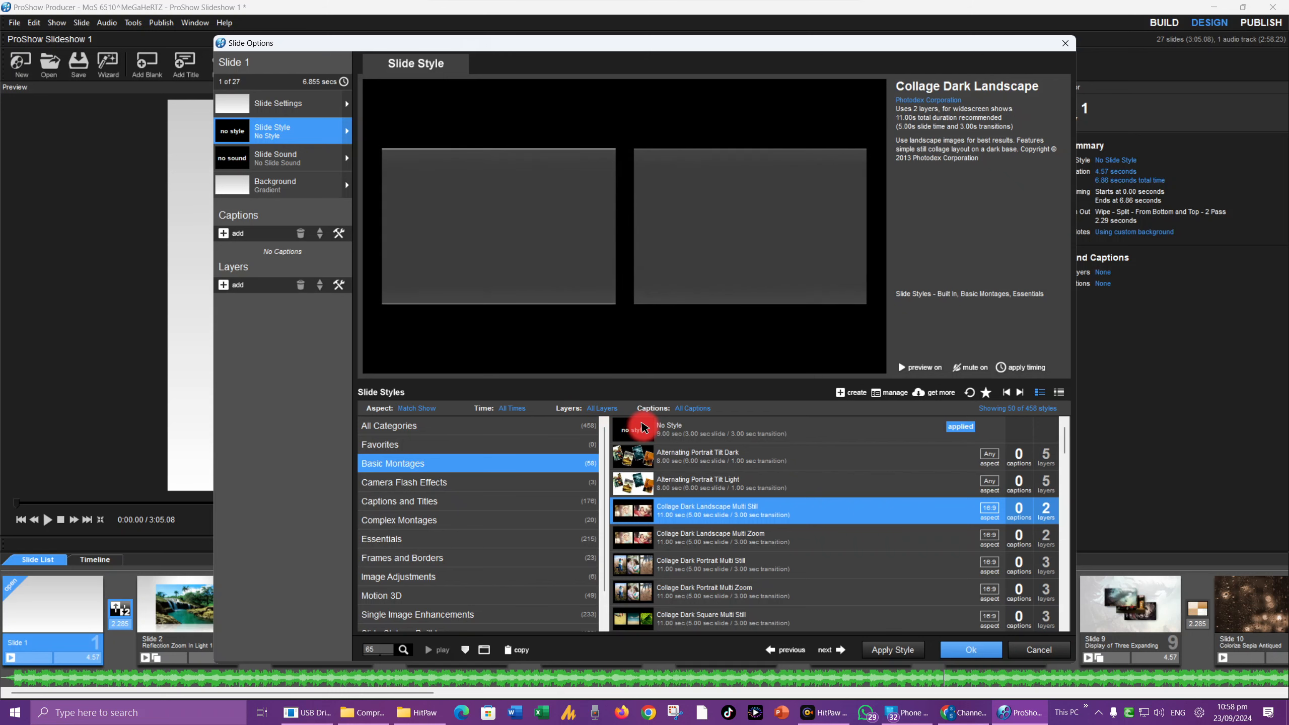
pyautogui.click(629, 427)
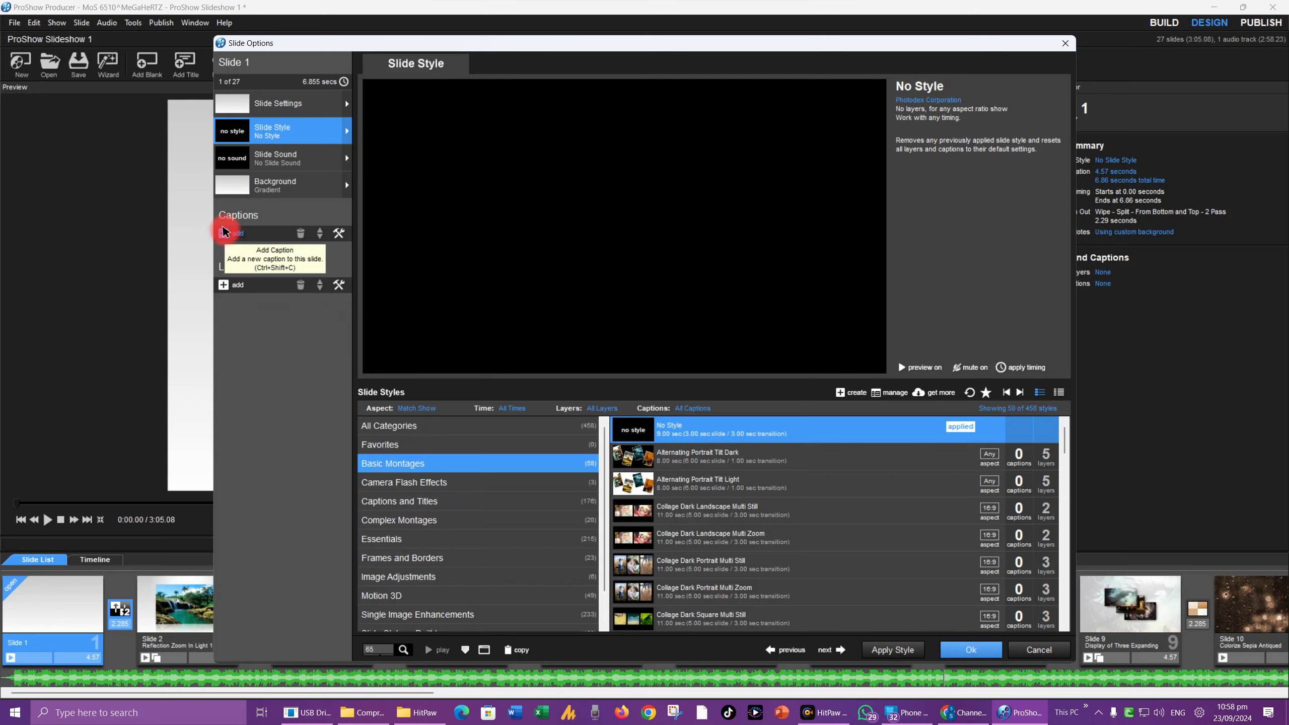
# Add a caption to slide 1 reading "Proshow Producer class 3".
pyautogui.click(223, 233)
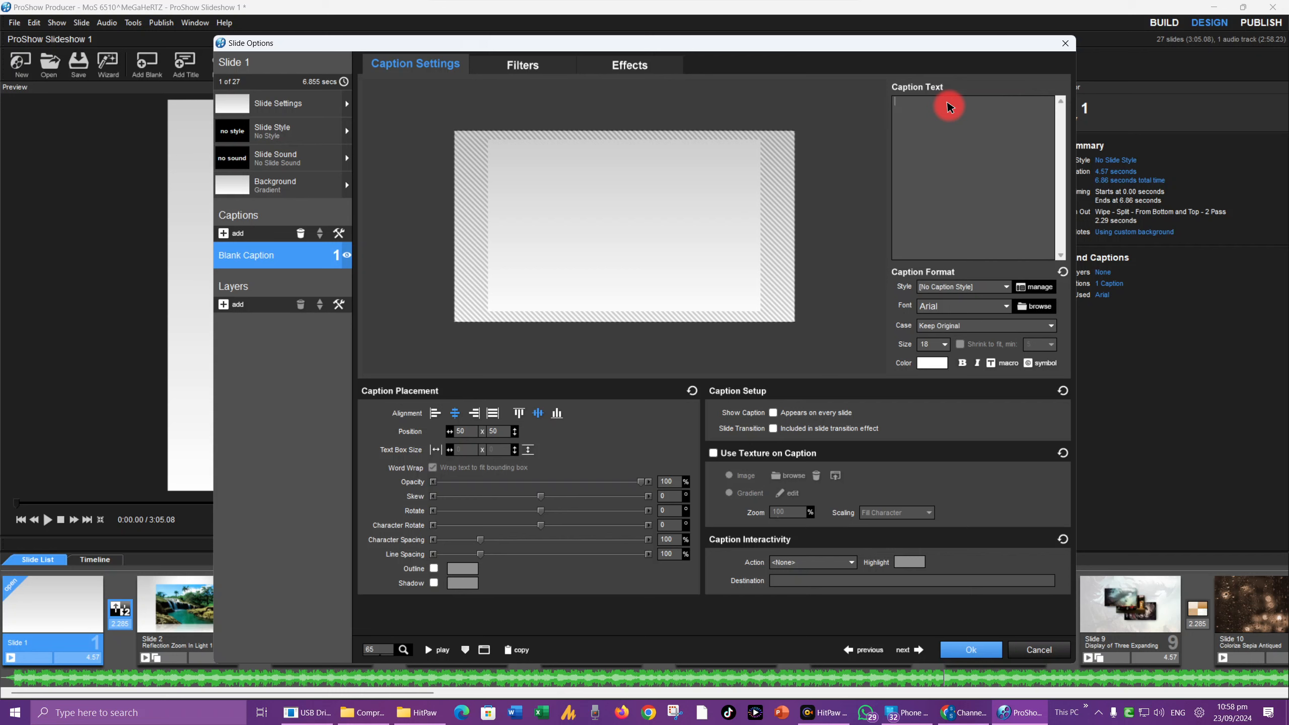
pyautogui.write('Pro')
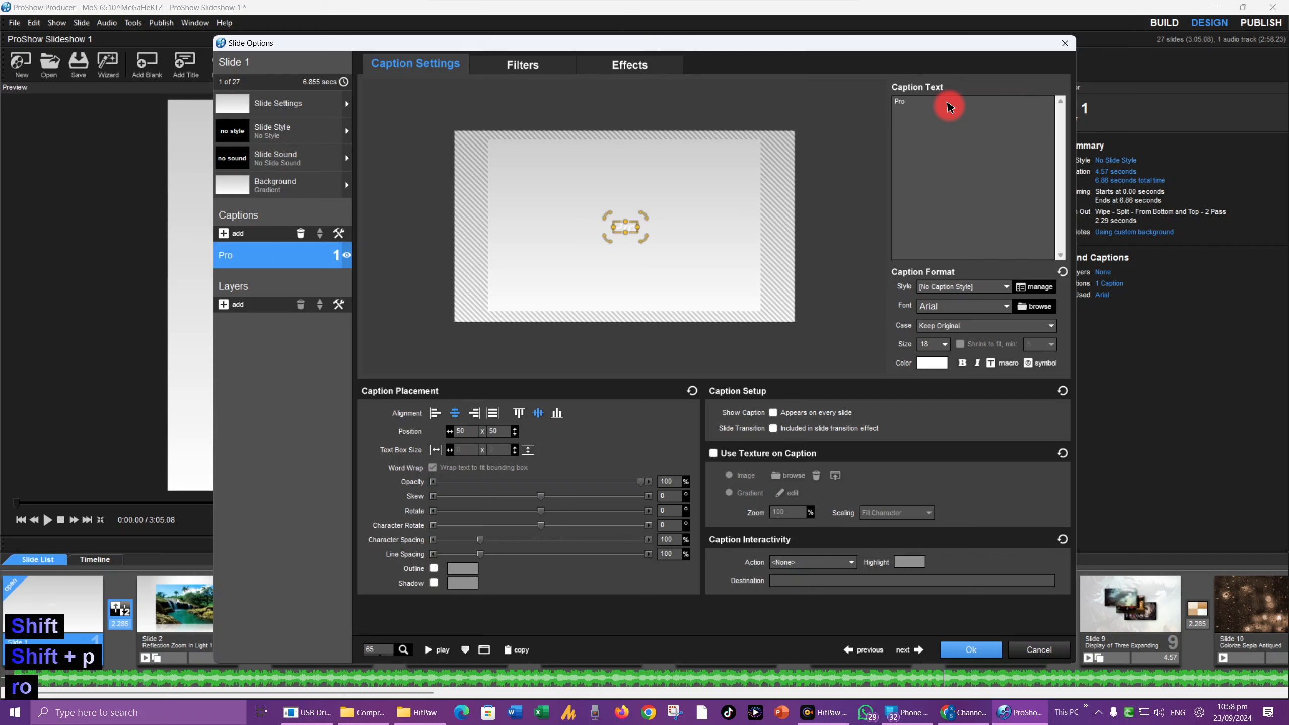
pyautogui.write('show ')
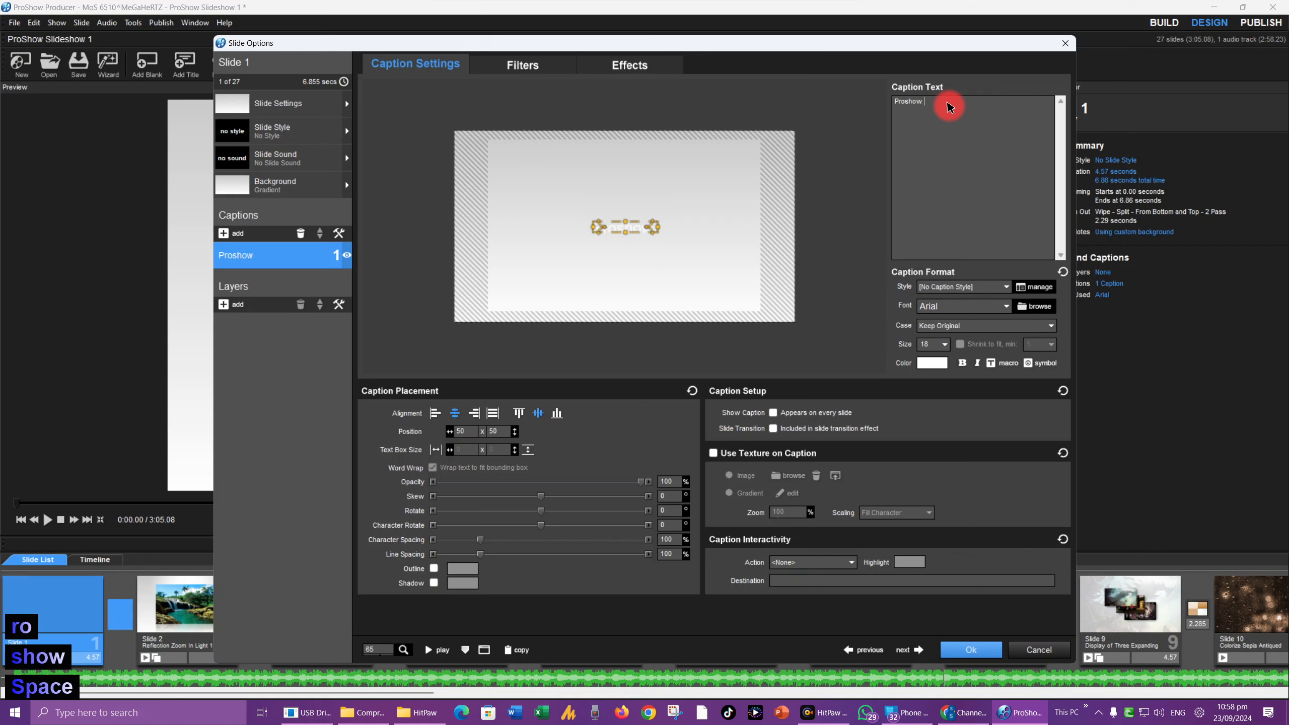
pyautogui.write('Prod')
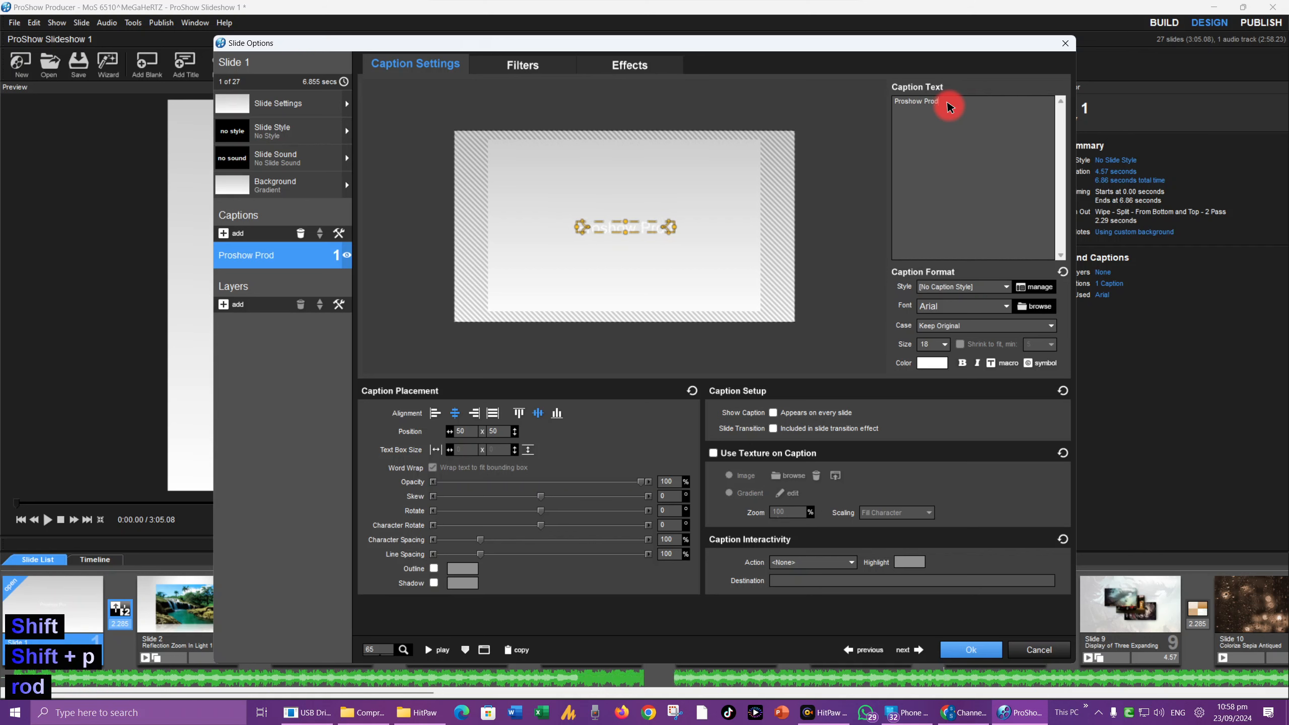
pyautogui.write('ucer')
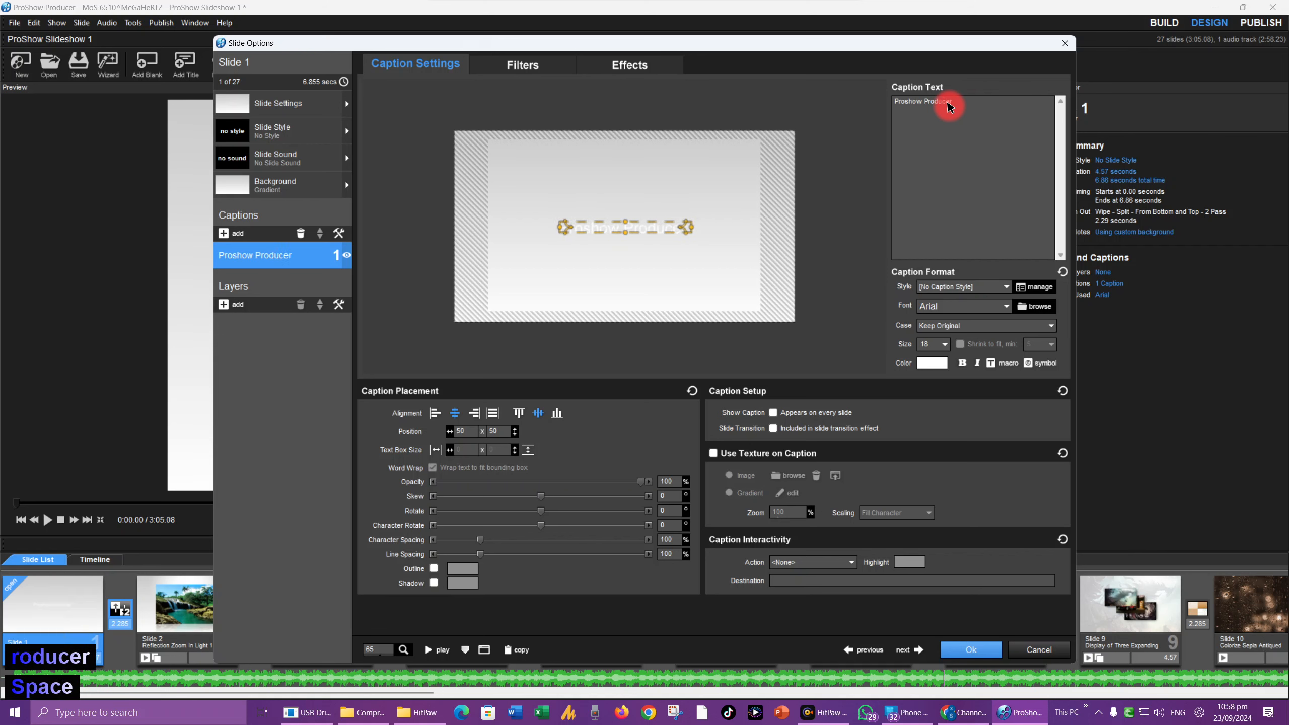
pyautogui.write(' class ')
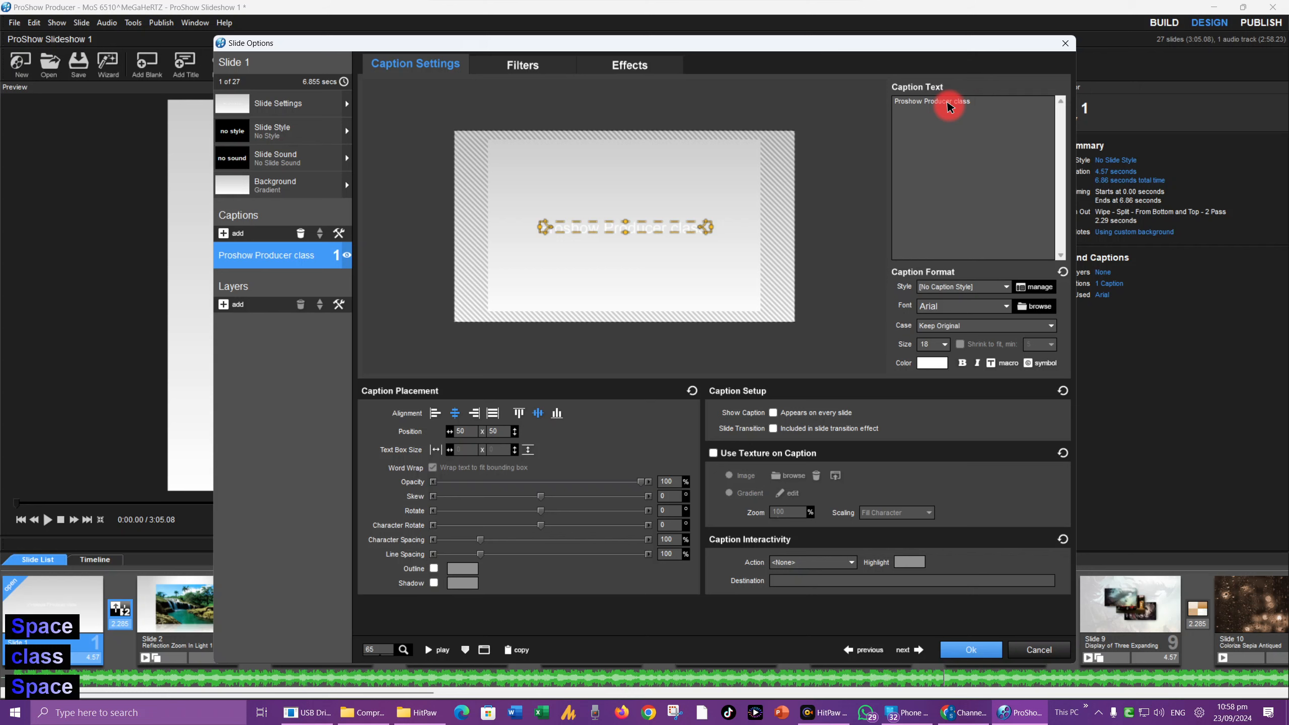
pyautogui.write('3')
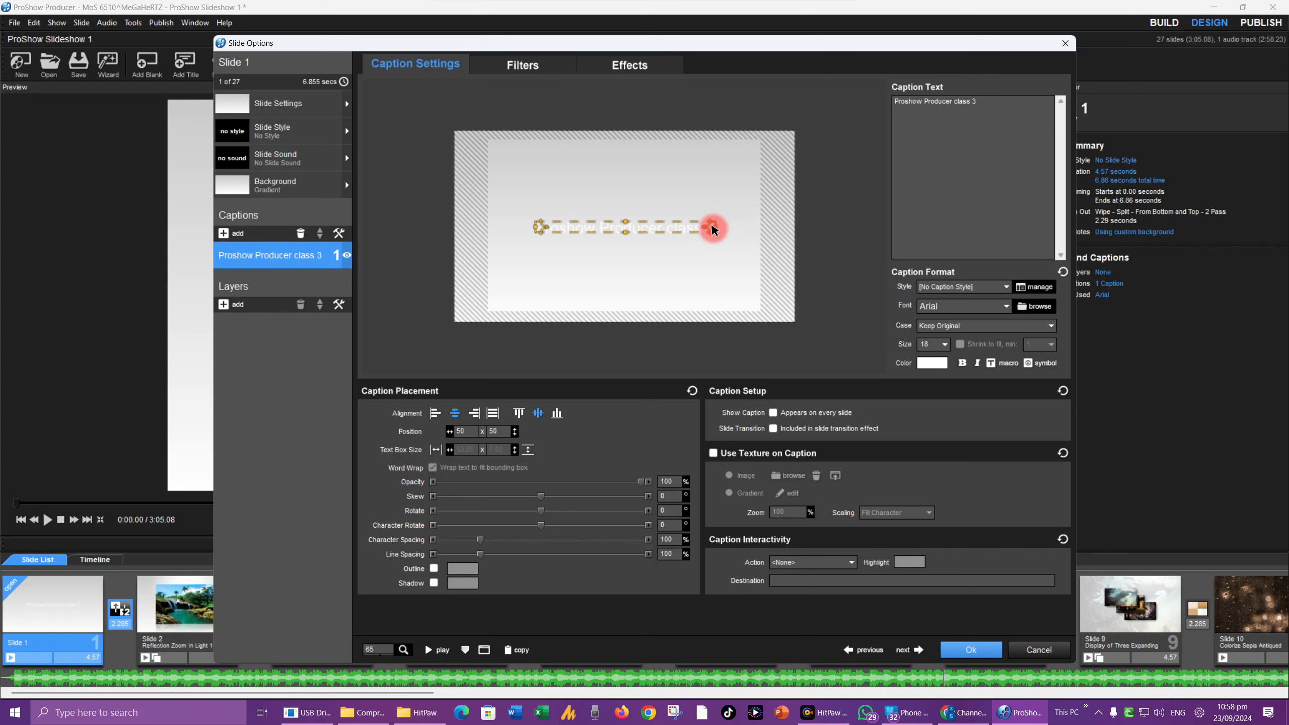
# Enlarge the caption on the slide to about size 29.4 so it spans nearly the full safe-area width.
pyautogui.moveTo(713, 228); pyautogui.dragTo(715, 225)
pyautogui.hotkey('ctrl', 'z')
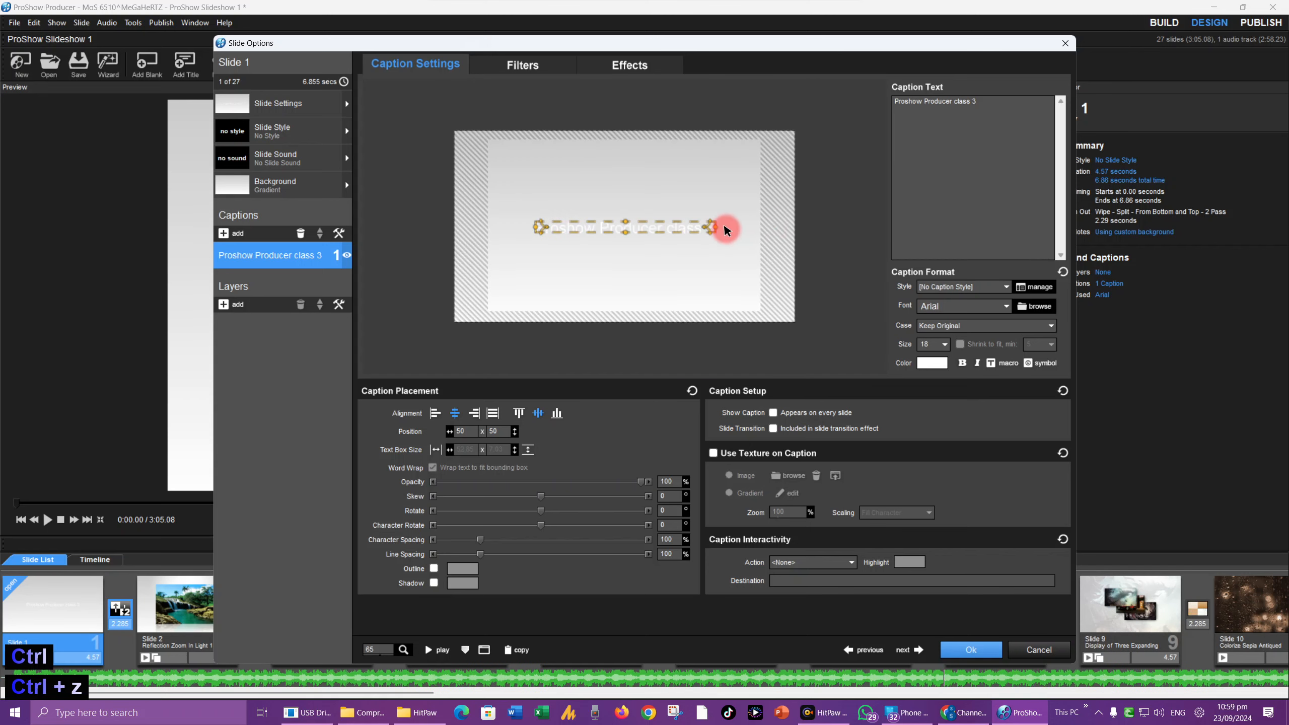
pyautogui.moveTo(713, 228); pyautogui.dragTo(769, 228)
pyautogui.moveTo(558, 232); pyautogui.dragTo(478, 236)
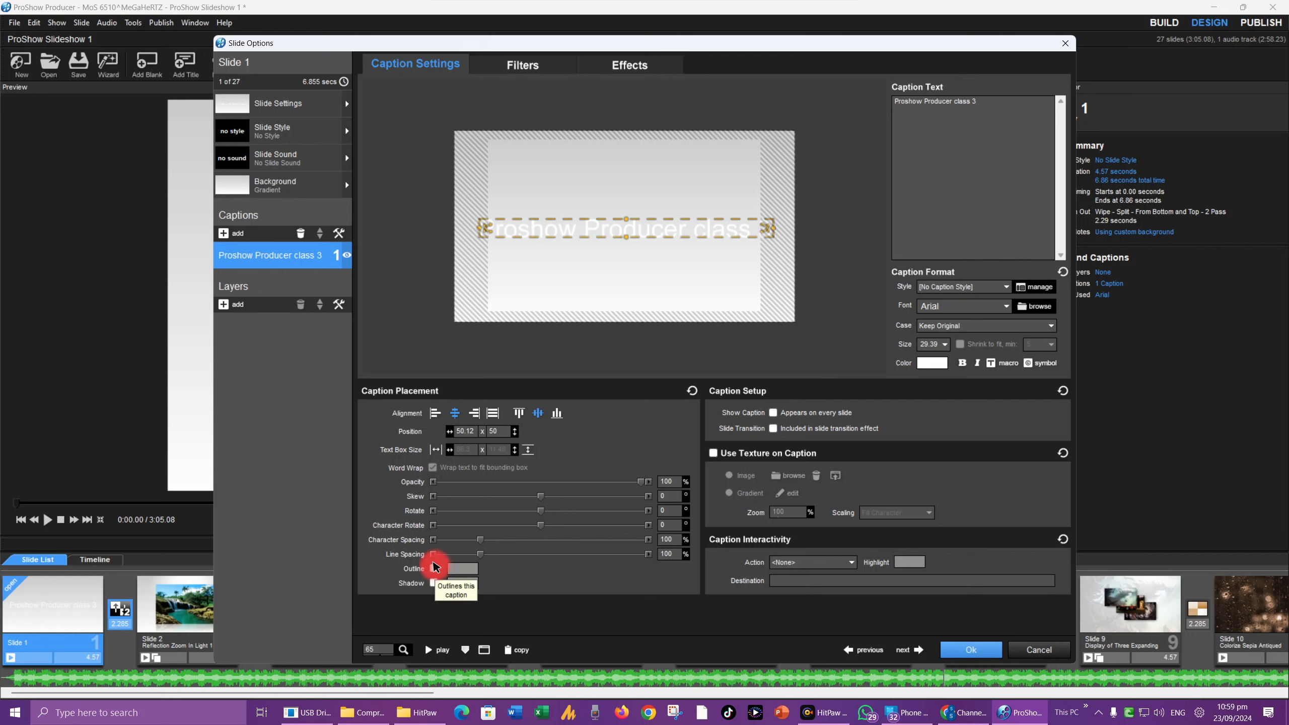
# Turn on the caption's outline and apply the Gold caption style.
pyautogui.click(434, 568)
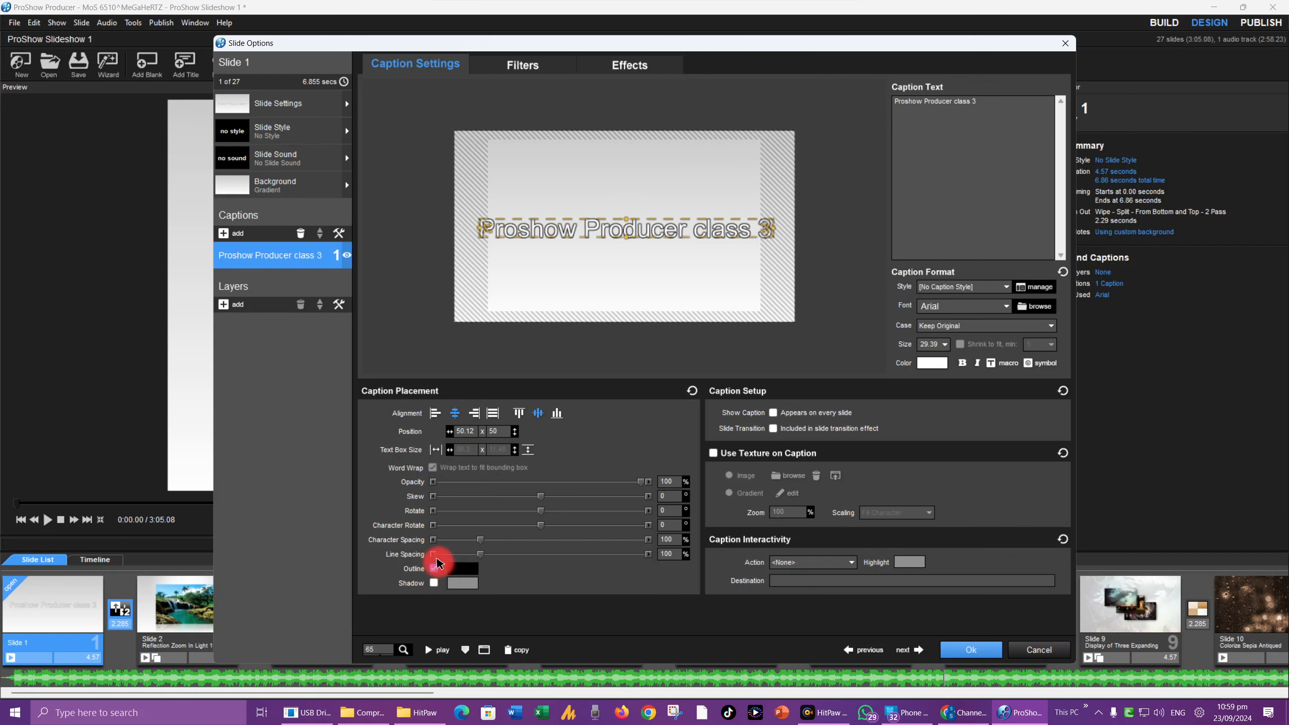
pyautogui.click(970, 287)
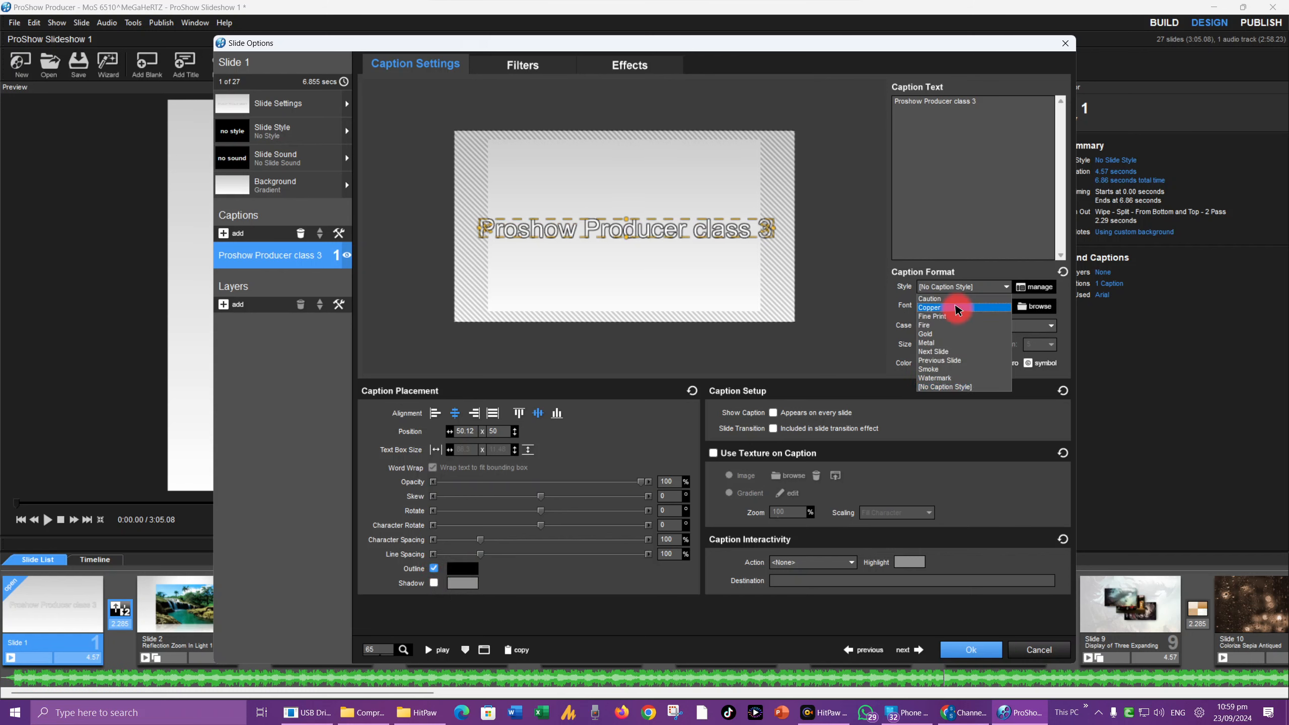
pyautogui.click(939, 334)
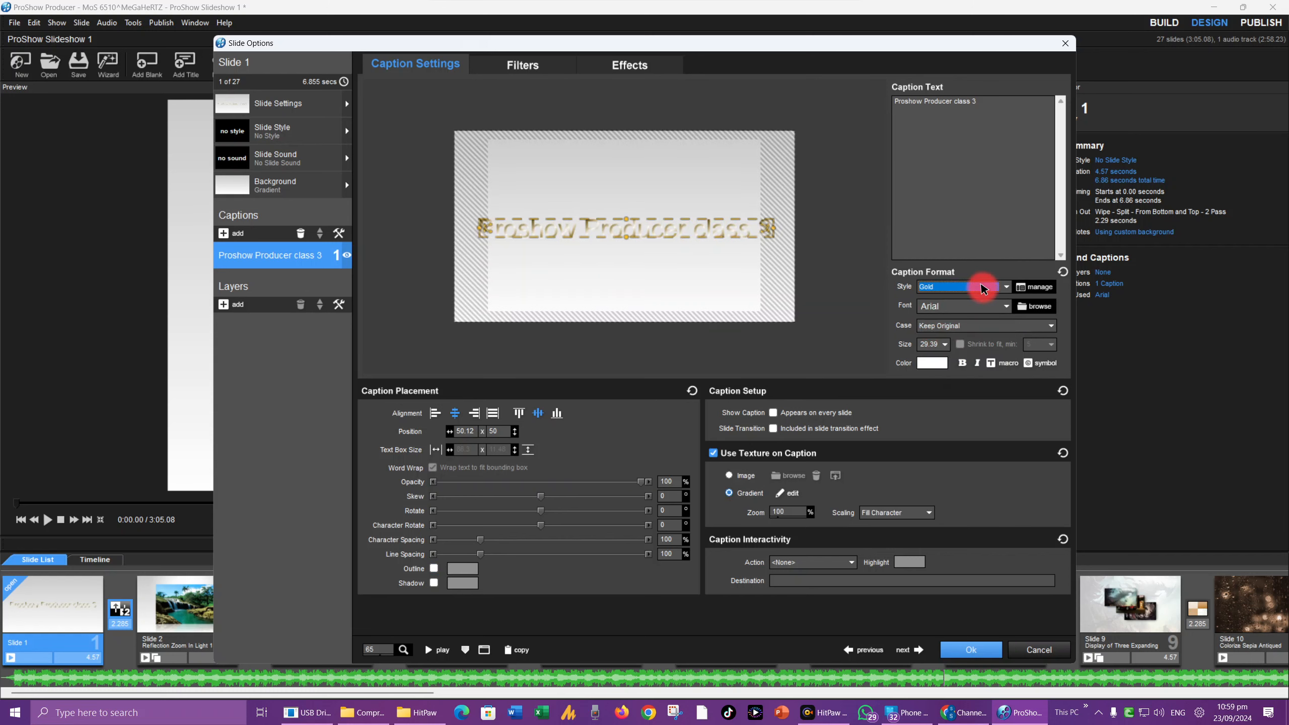
pyautogui.click(982, 286)
pyautogui.click(982, 286)
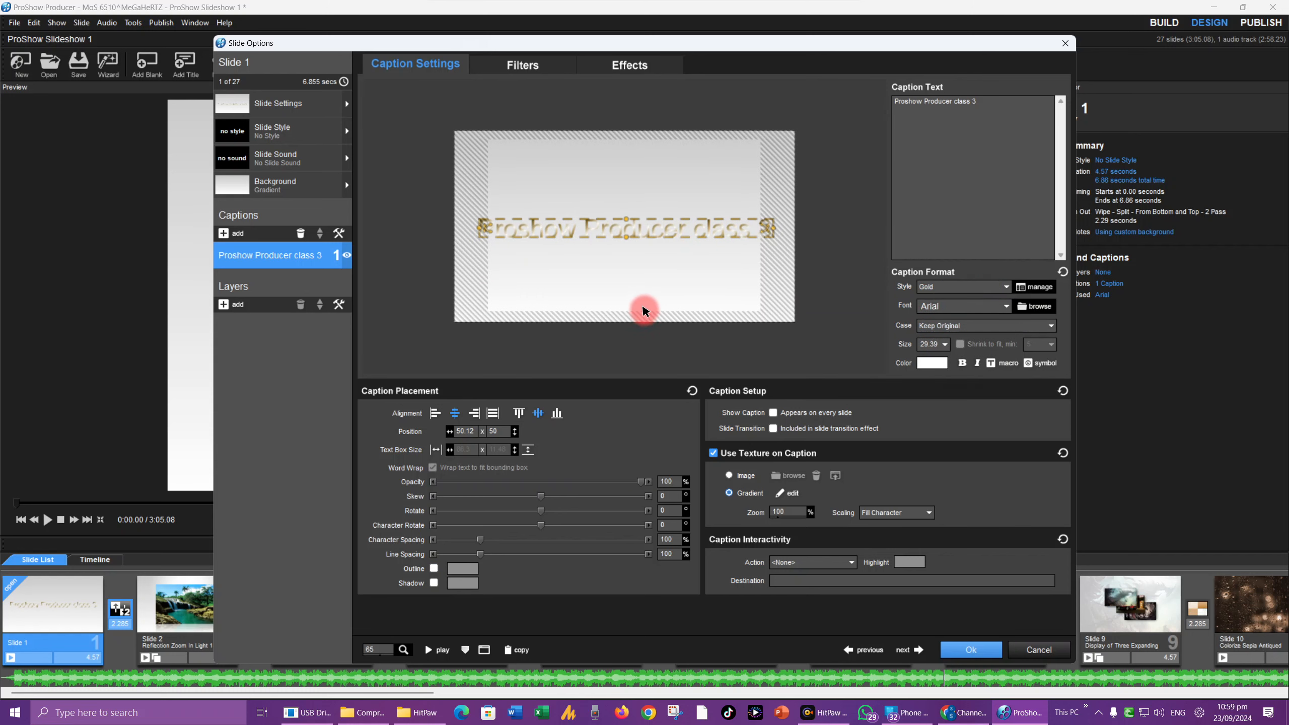
# Set slide 1's background to solid black.
pyautogui.click(277, 184)
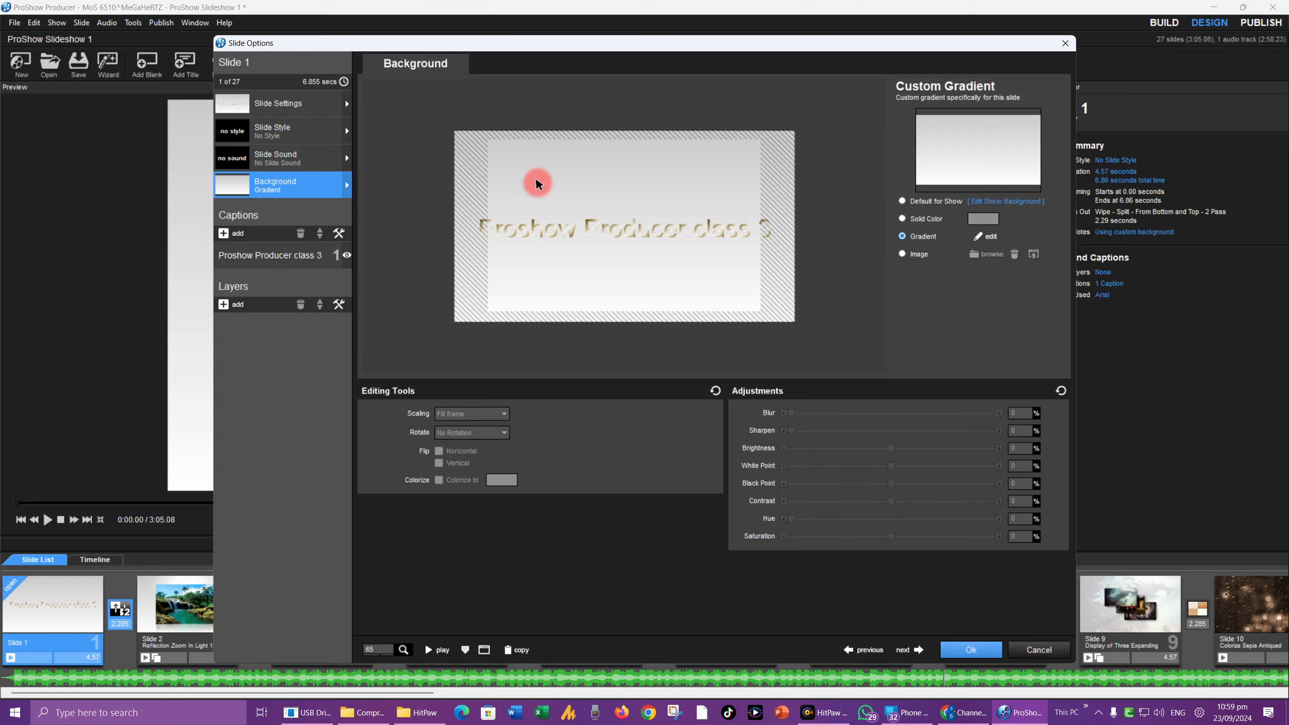
pyautogui.click(919, 220)
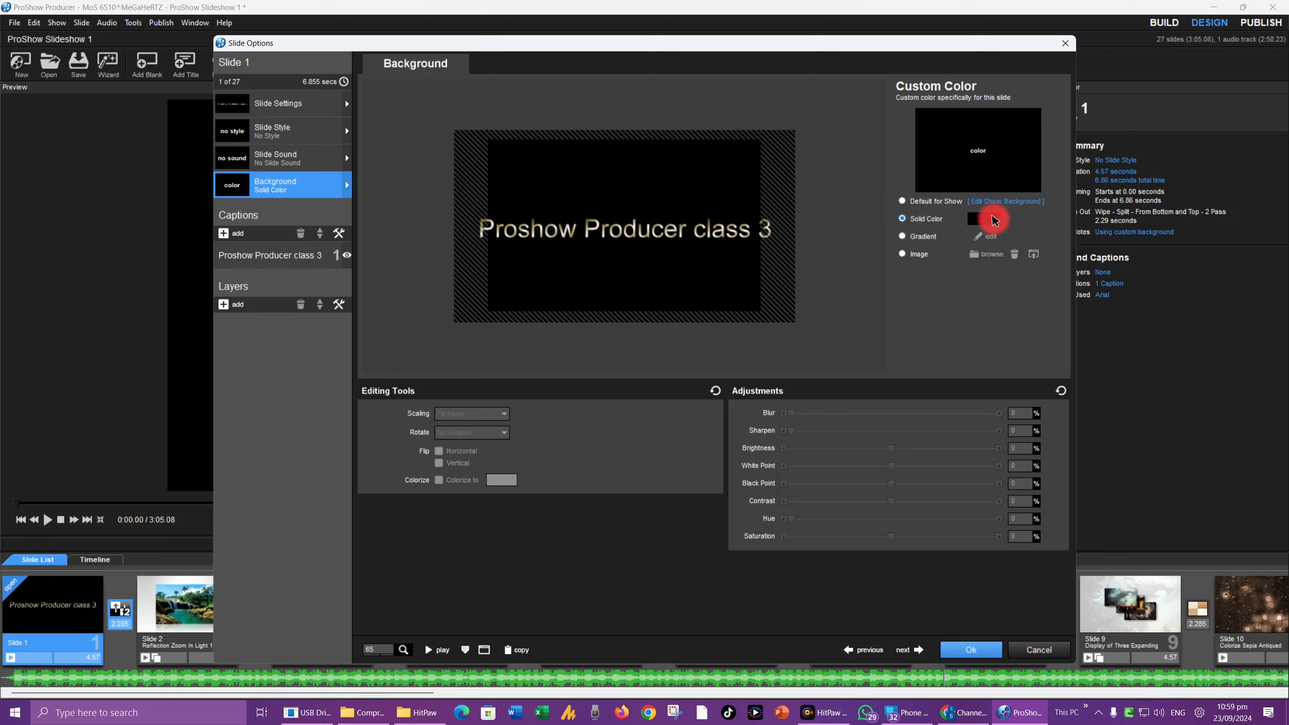
# Try Spectrums gradient presets for the slide background, cancel the gradient edit and return to the solid color.
pyautogui.click(913, 236)
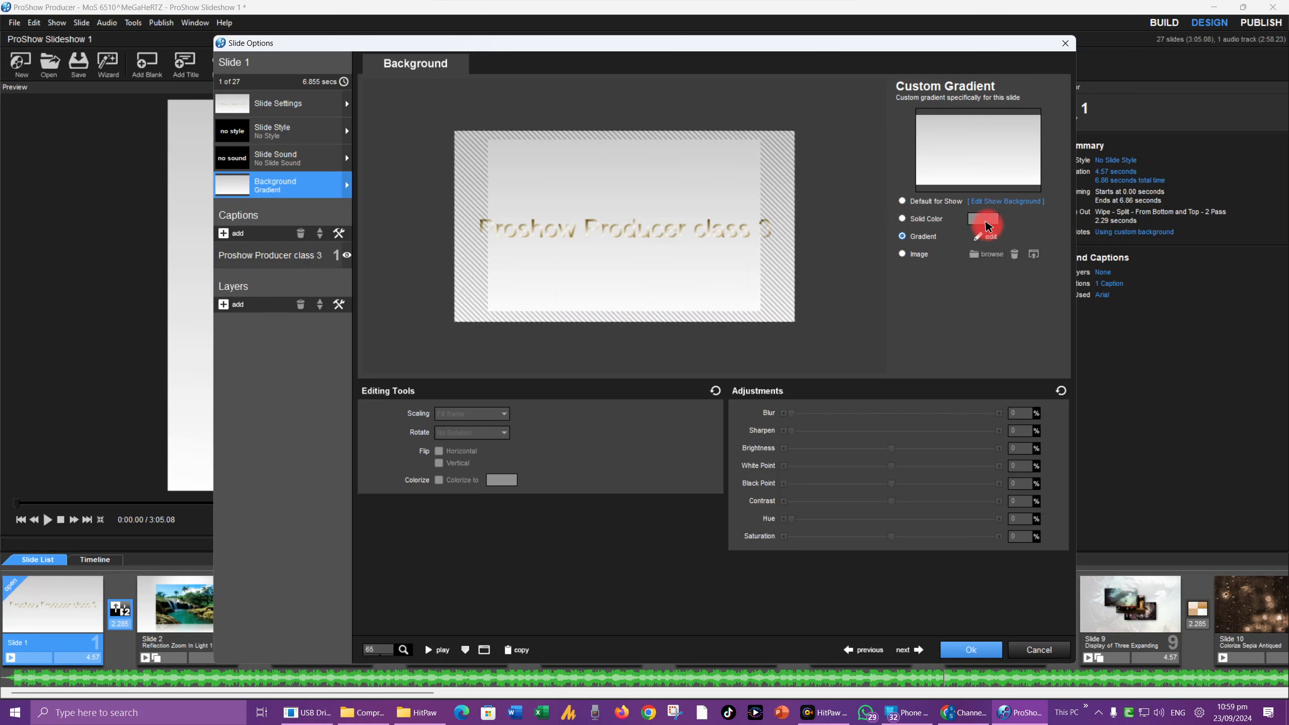
pyautogui.click(991, 238)
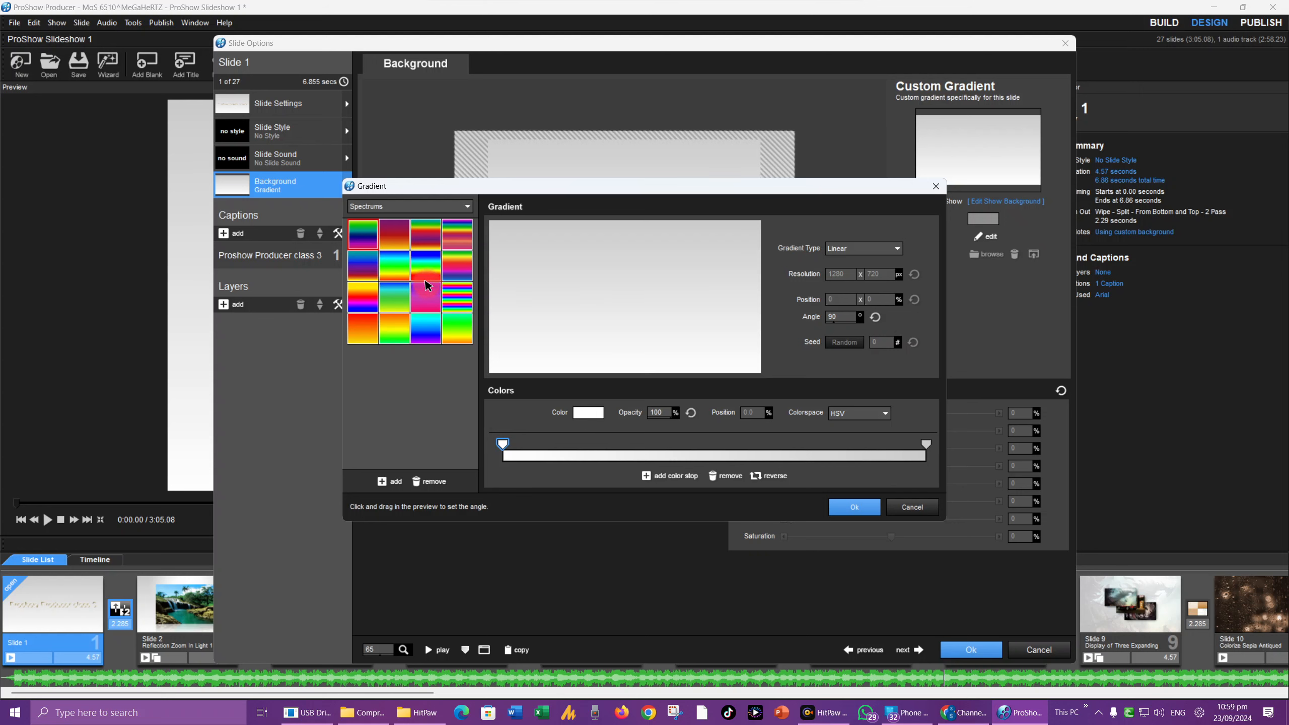
pyautogui.click(385, 268)
pyautogui.click(364, 265)
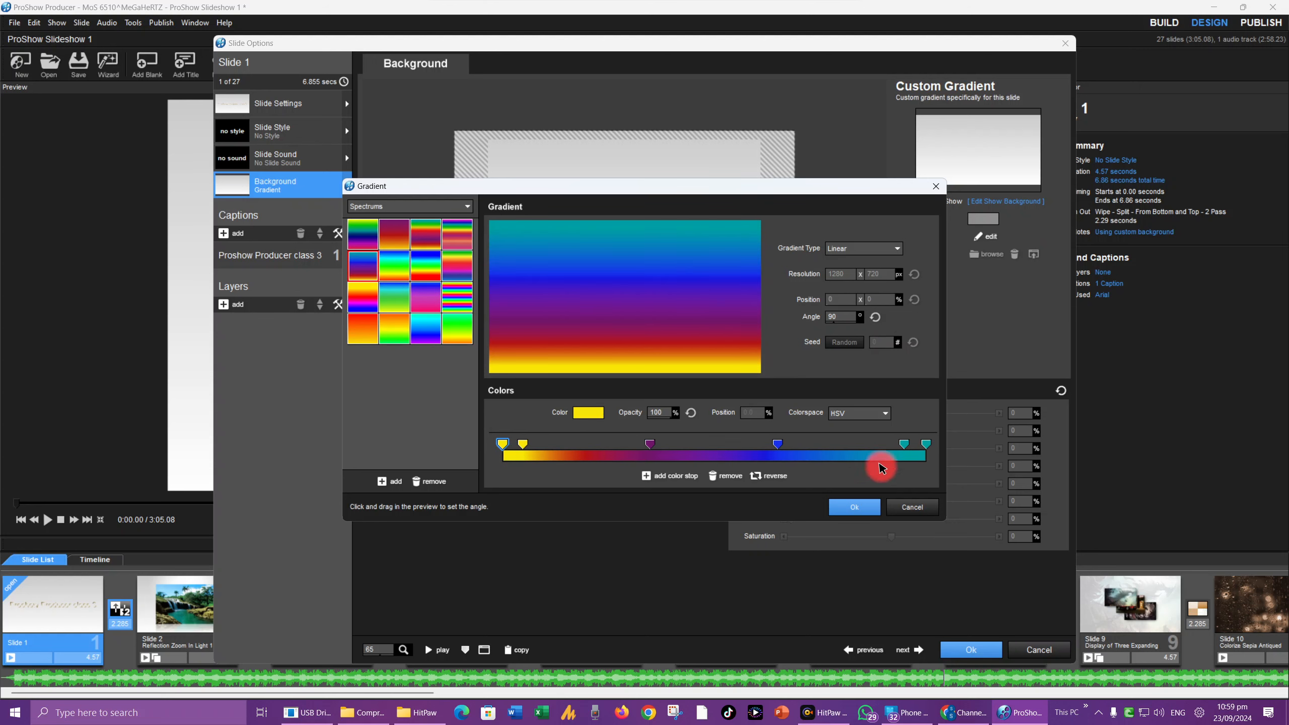
pyautogui.click(901, 506)
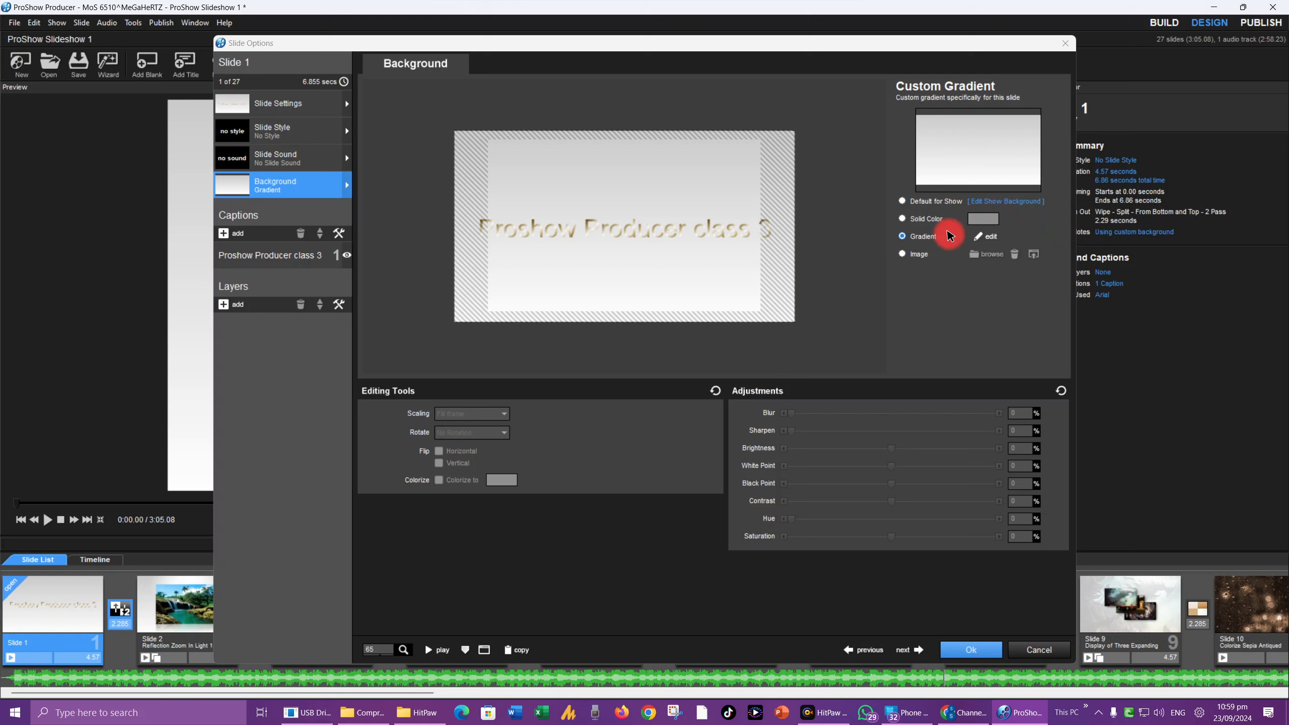
pyautogui.click(917, 220)
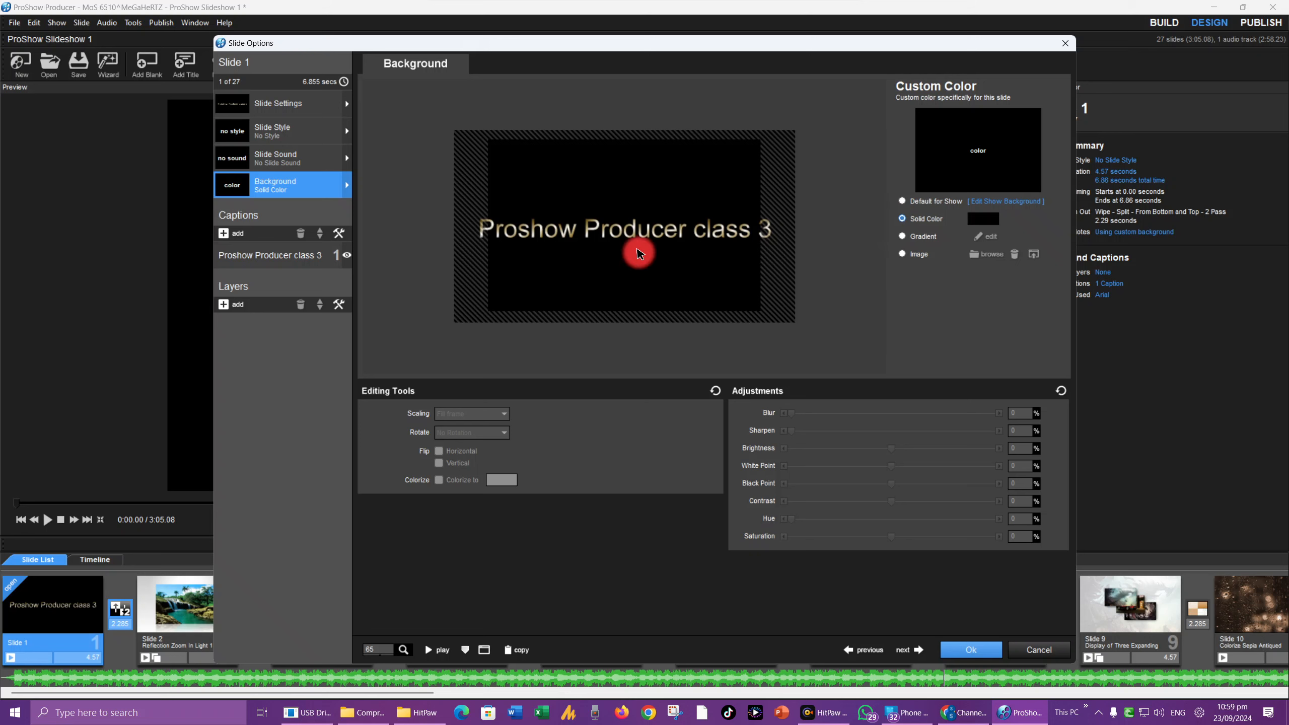
# Add the image nature-wallpaper-PC from the HD Wallpaper Pack [29] folder as a layer on slide 1.
pyautogui.click(221, 306)
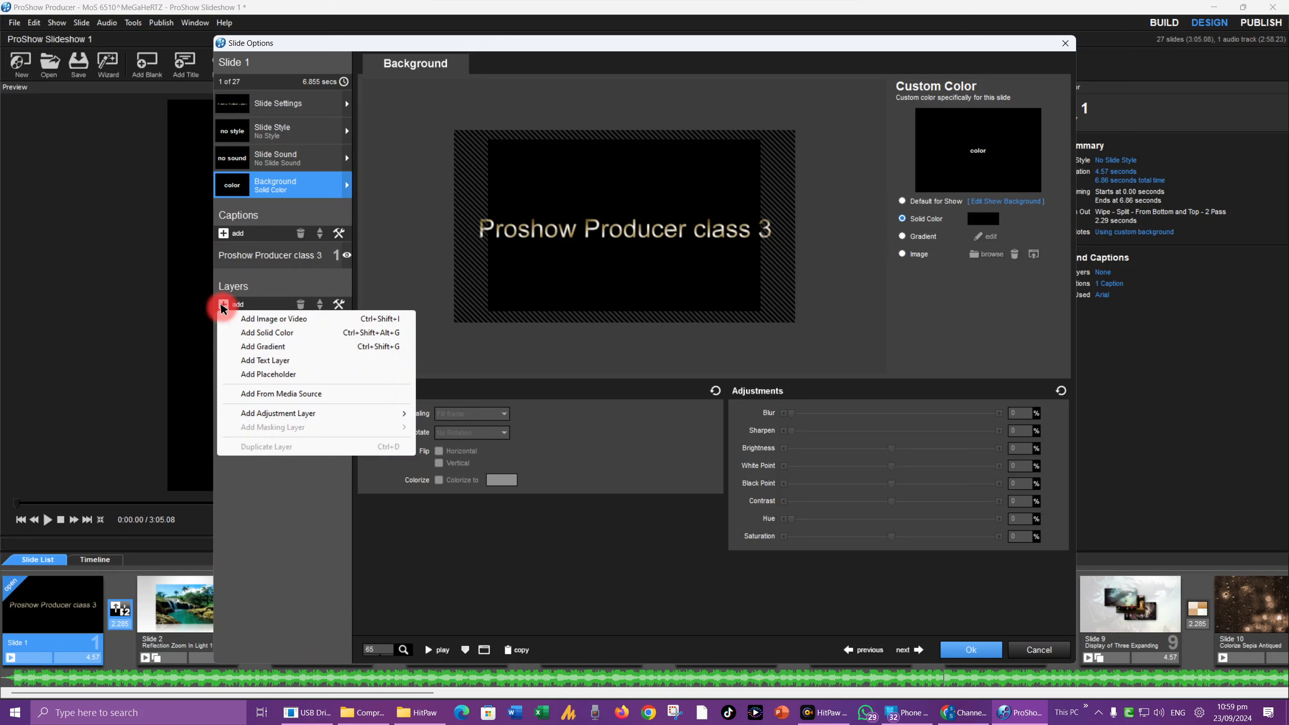
pyautogui.click(262, 320)
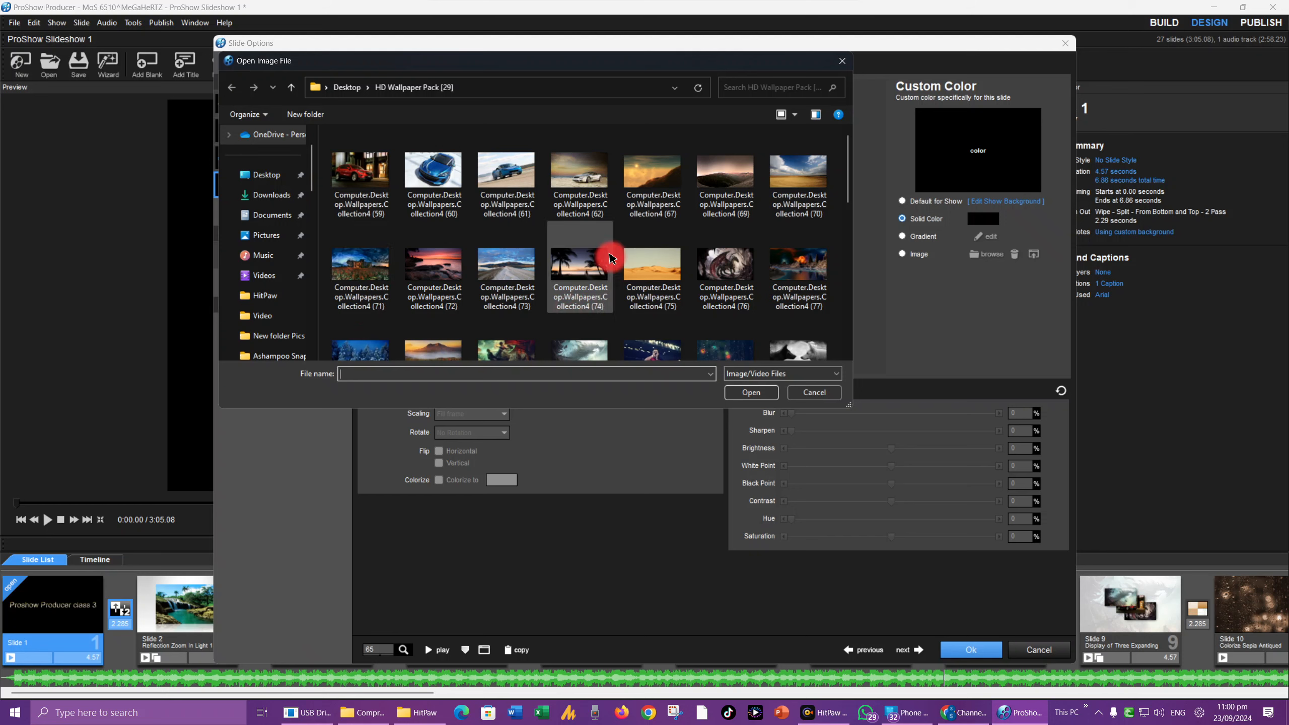
pyautogui.moveTo(838, 172); pyautogui.dragTo(834, 280)
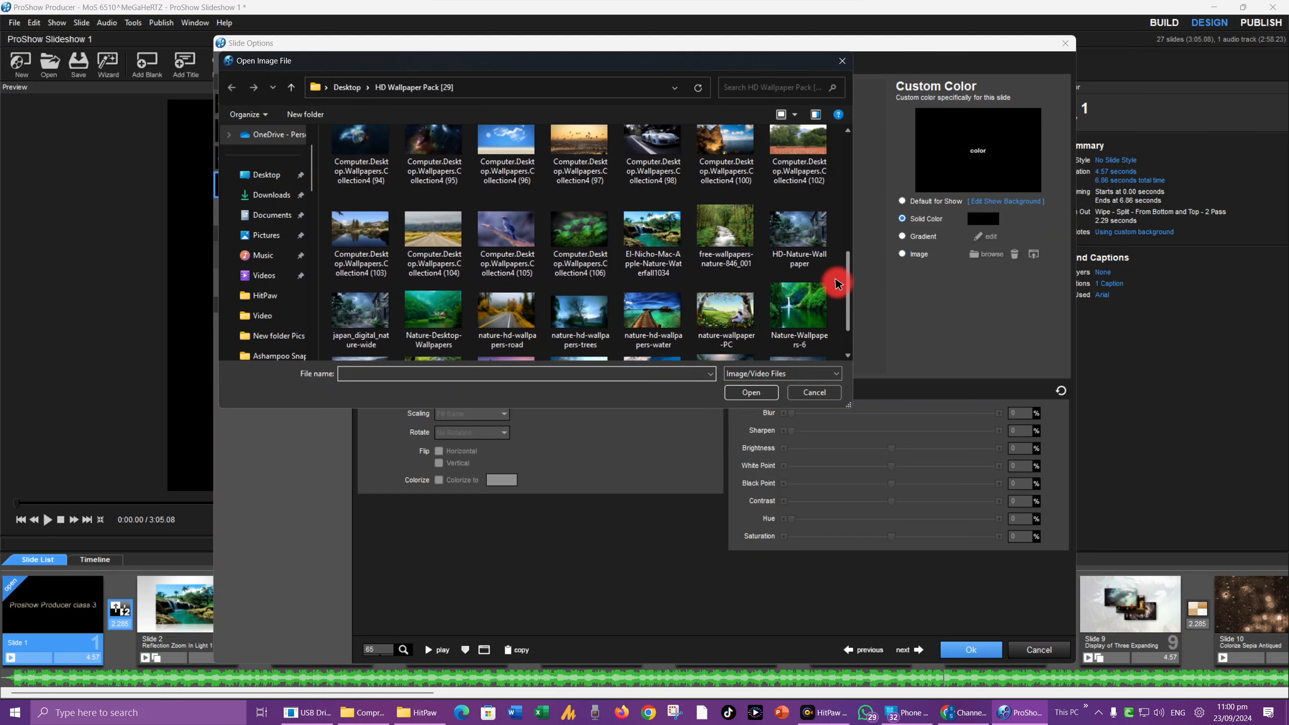
pyautogui.click(753, 303)
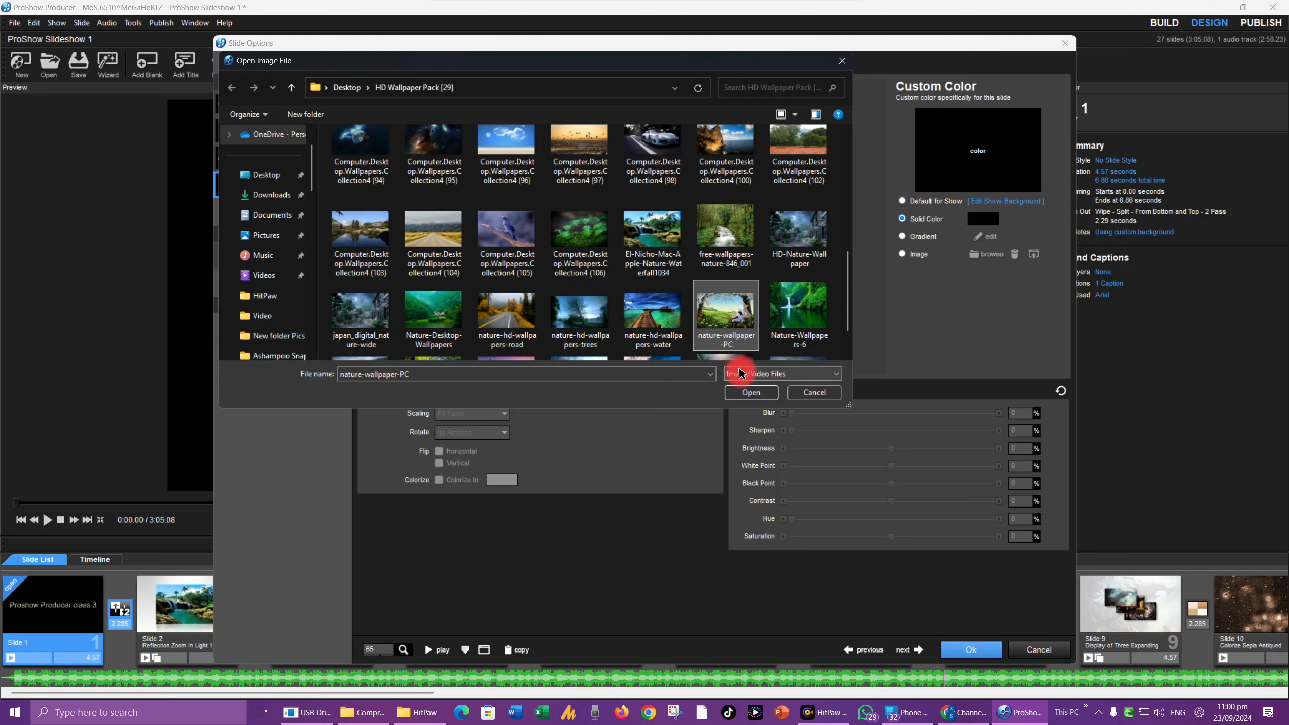
pyautogui.click(747, 393)
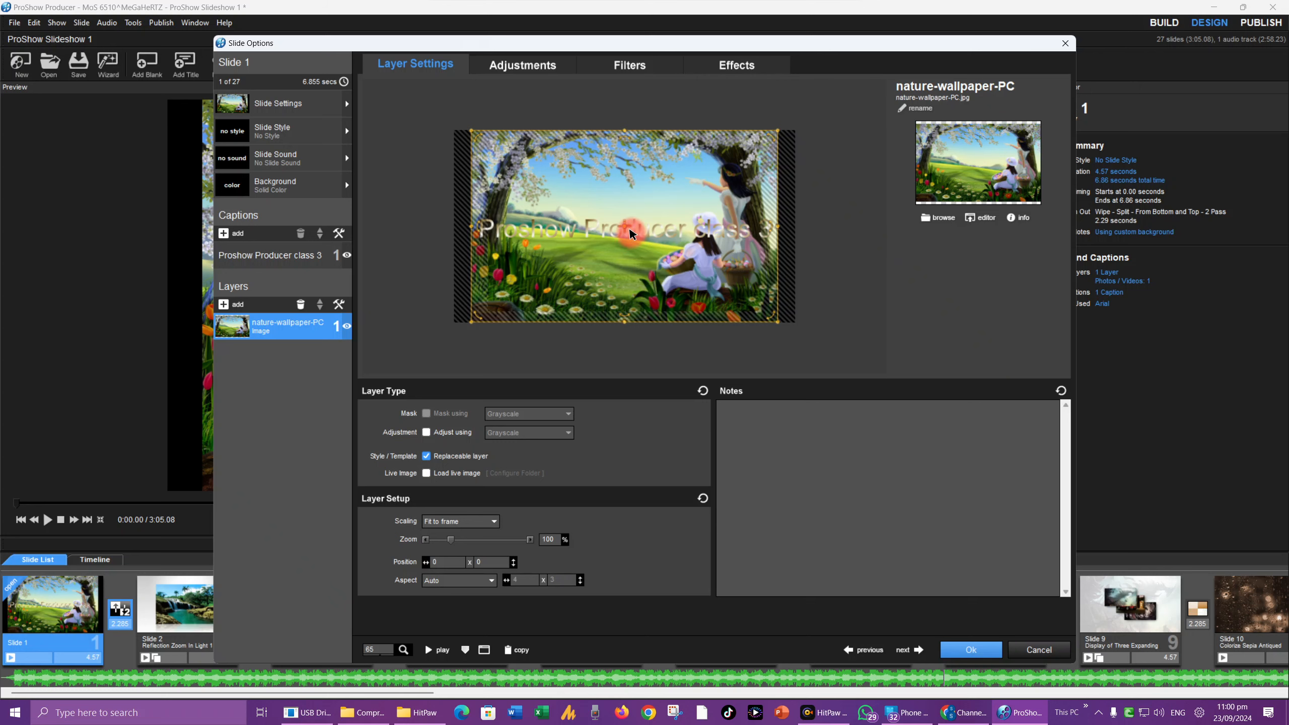
# Break the caption into two lines before "class 3" and enlarge it to about size 38.4.
pyautogui.click(283, 256)
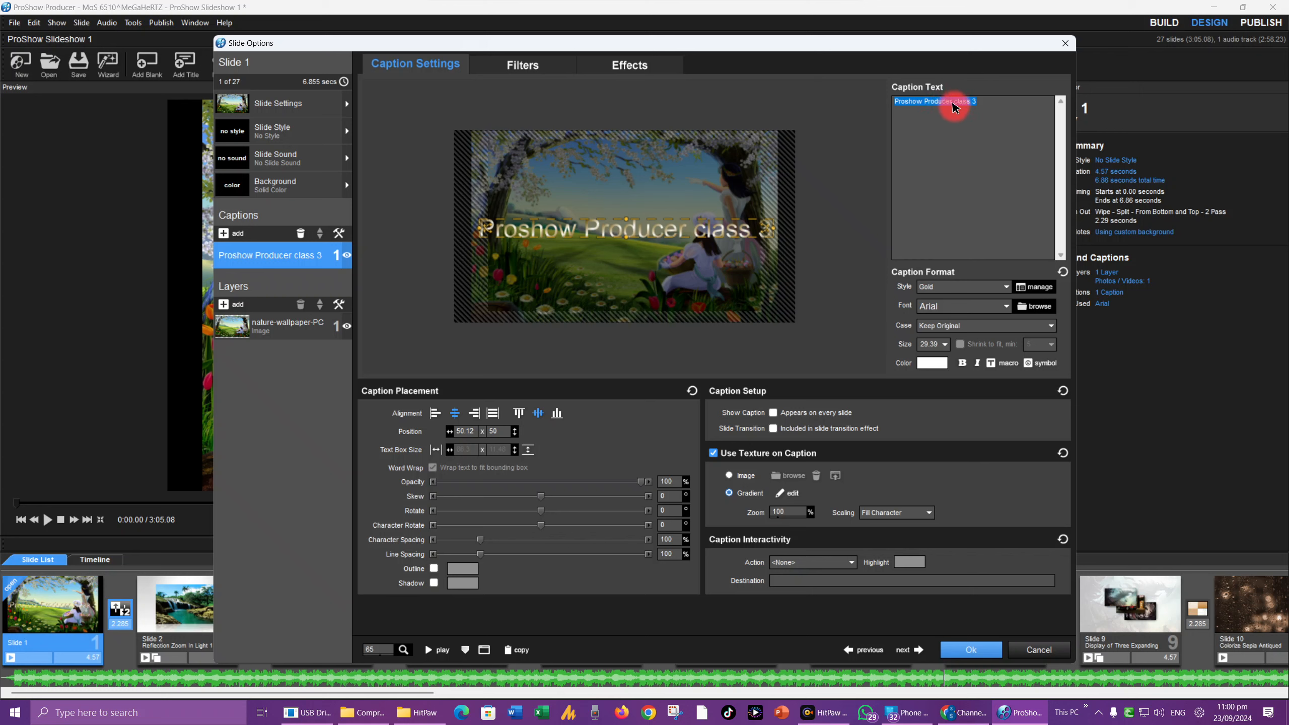
pyautogui.click(954, 104)
pyautogui.press('Return')
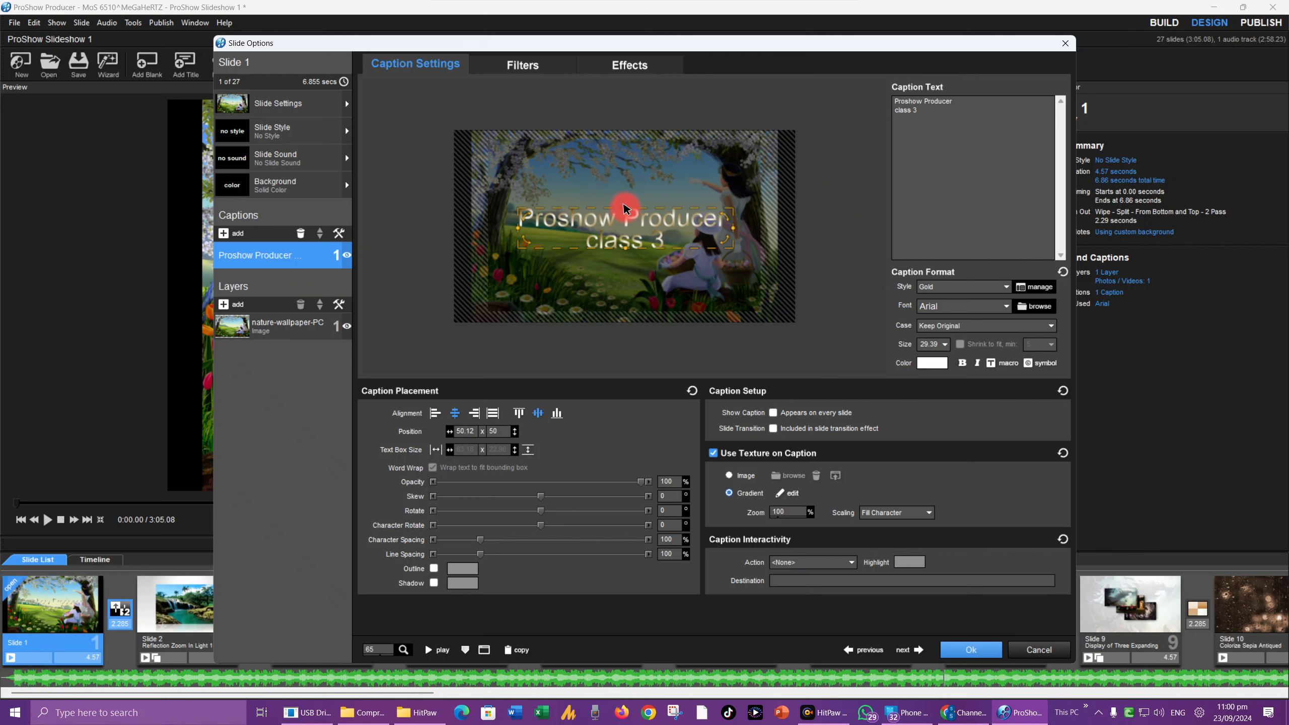
pyautogui.moveTo(624, 208); pyautogui.dragTo(628, 195)
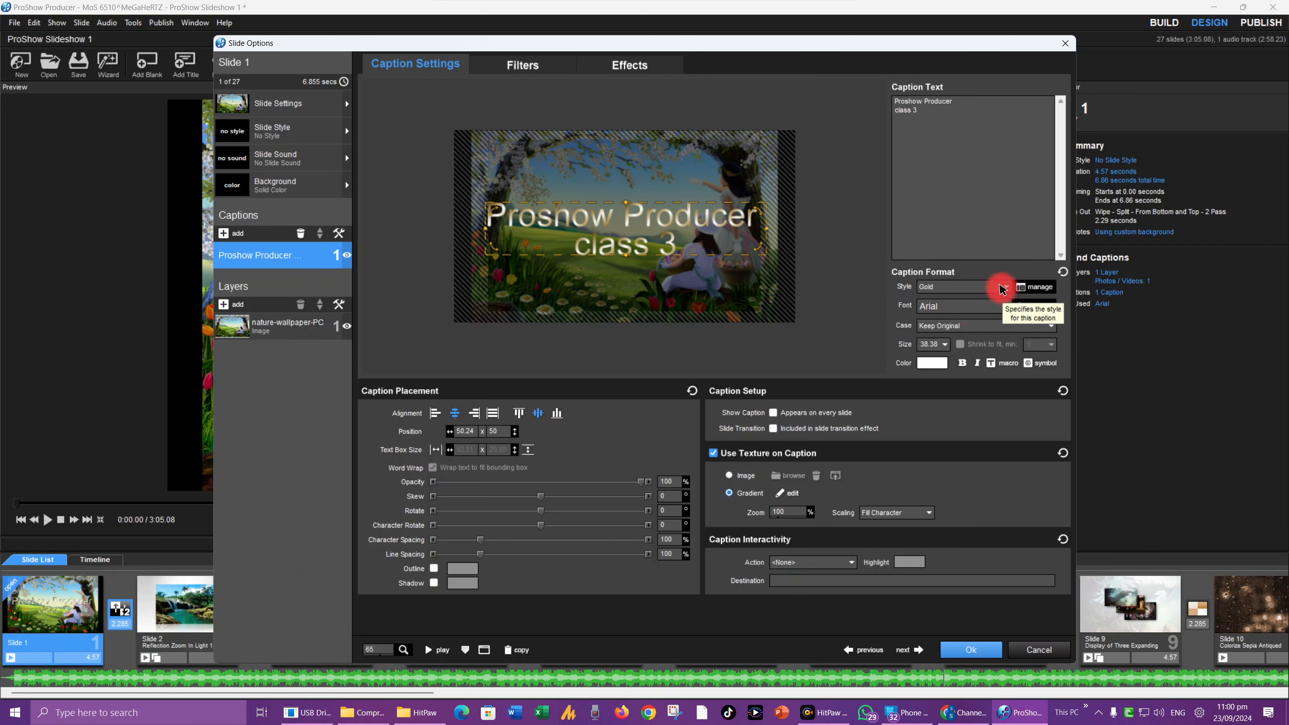
# Turn on the caption's outline and color it blue (RGB 0, 21, 255).
pyautogui.click(434, 568)
pyautogui.click(466, 568)
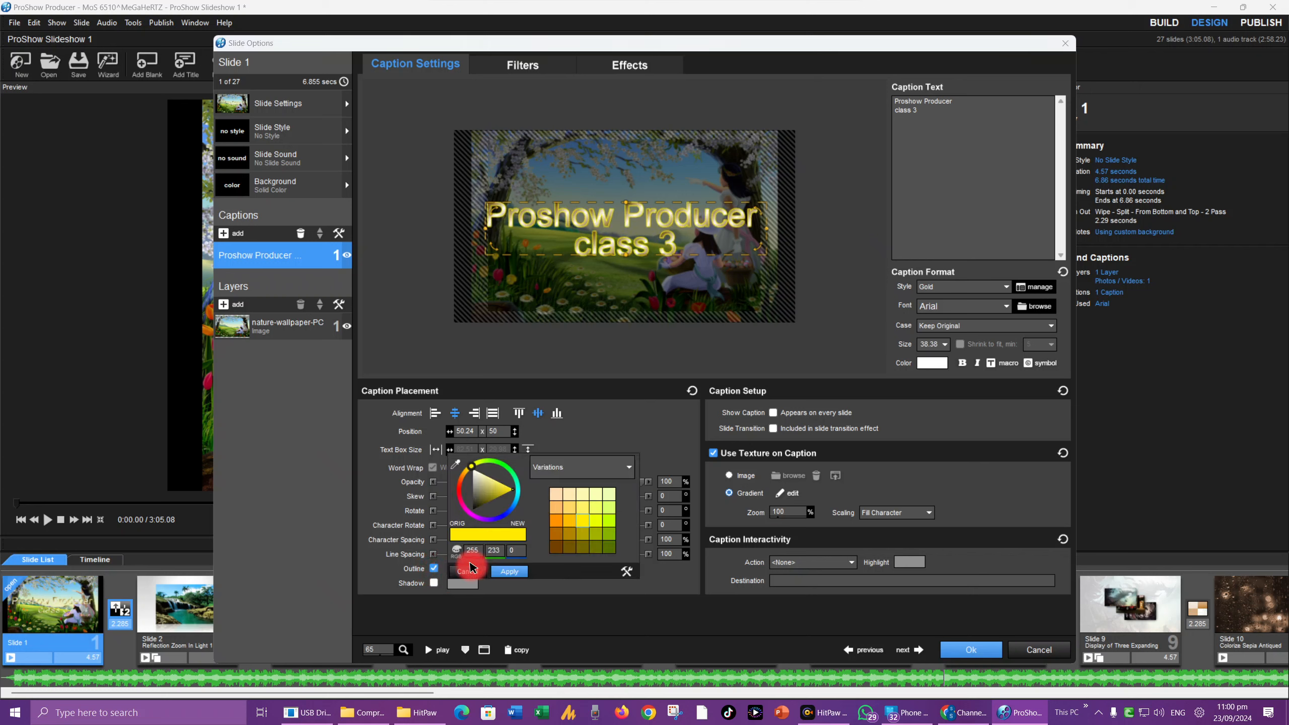
pyautogui.click(502, 515)
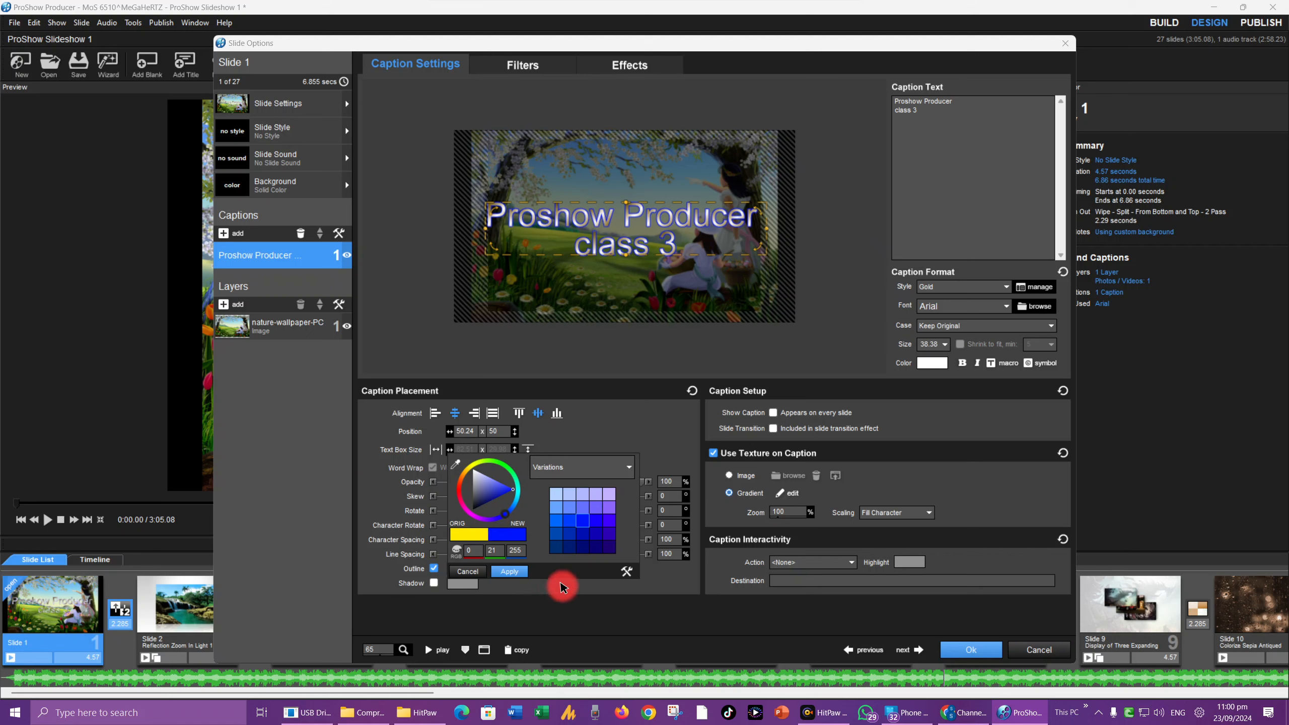
pyautogui.click(896, 607)
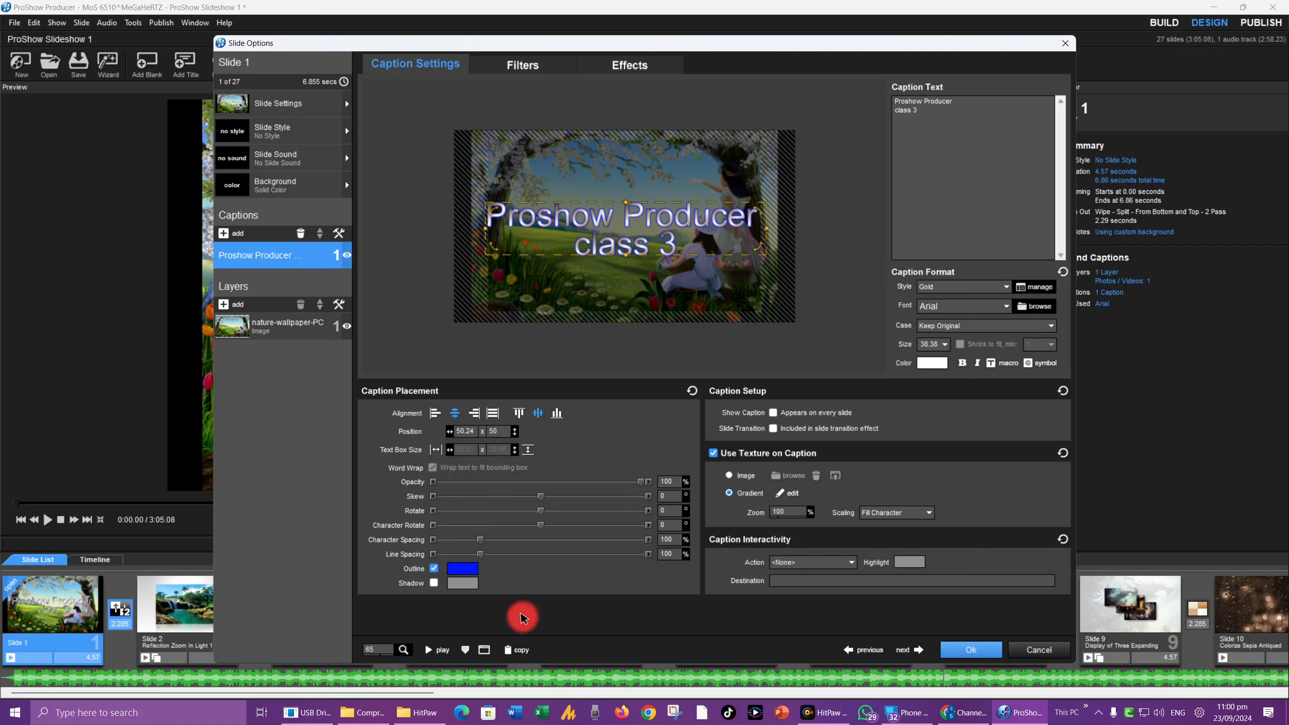
# Turn on the caption's shadow in blue (RGB 59, 89, 217) and preview slide 1 in full screen.
pyautogui.click(433, 583)
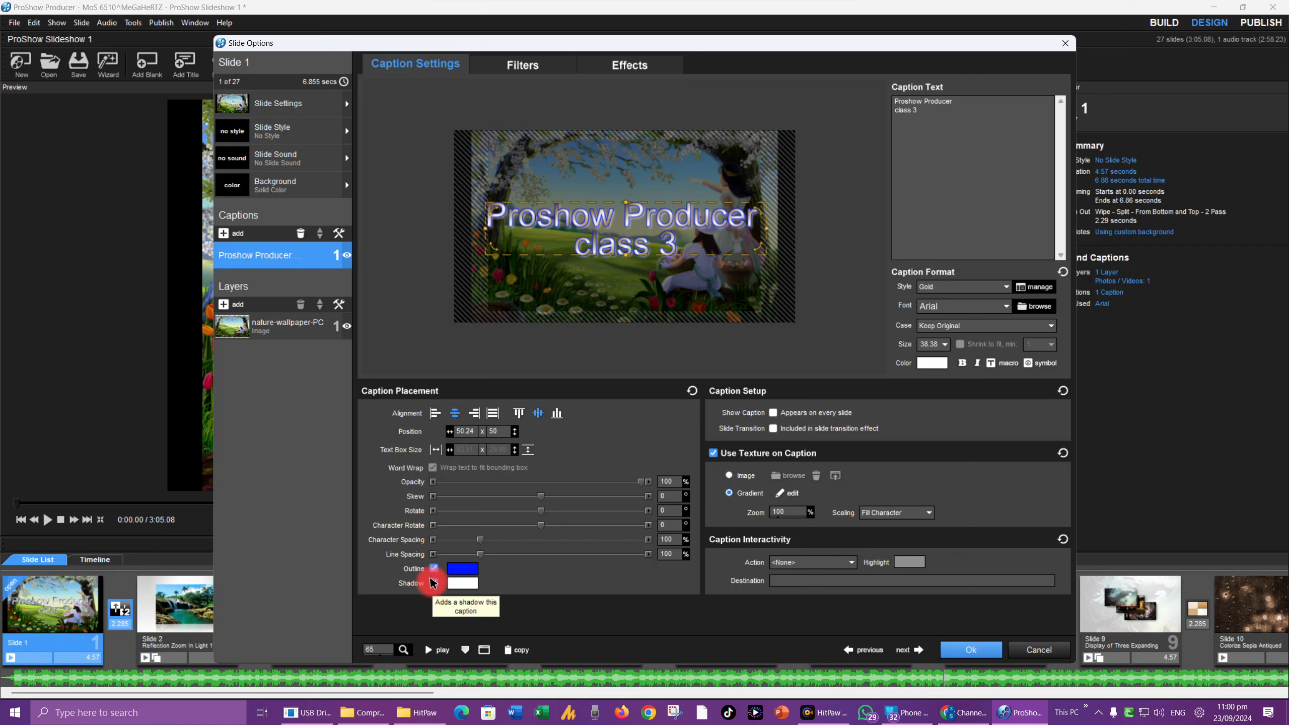
pyautogui.click(463, 583)
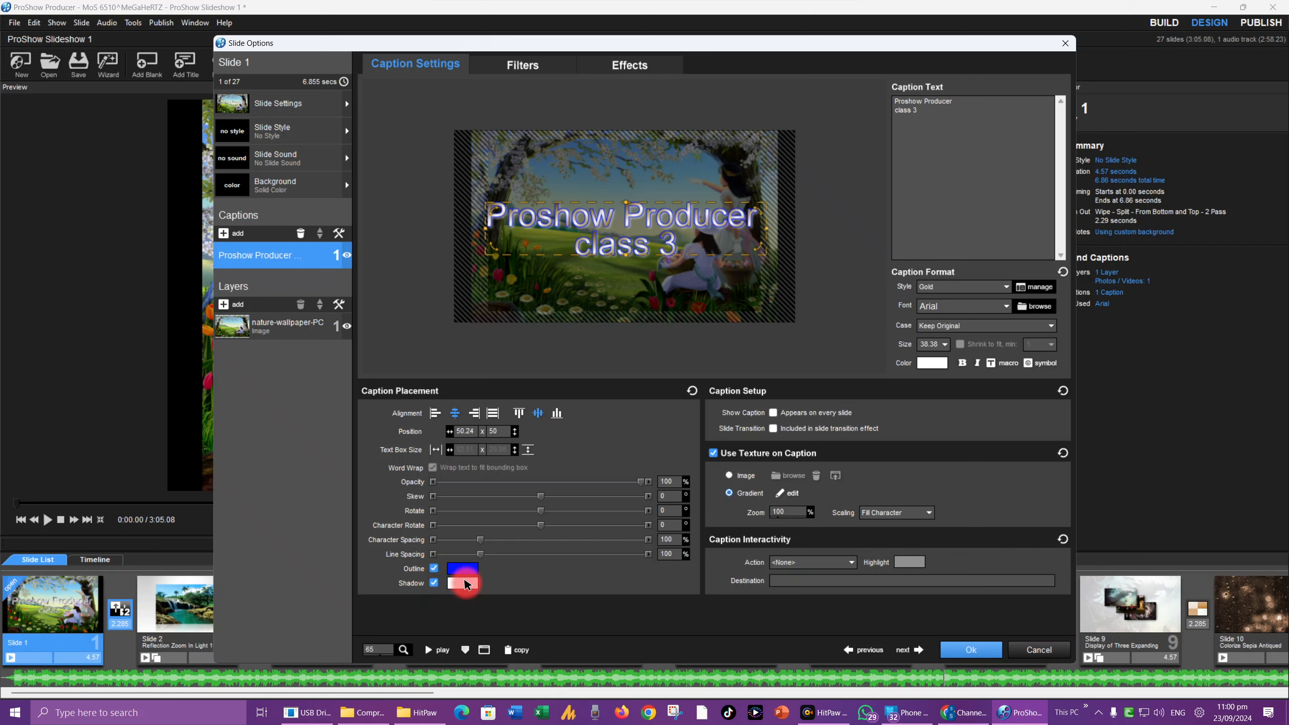
pyautogui.click(497, 502)
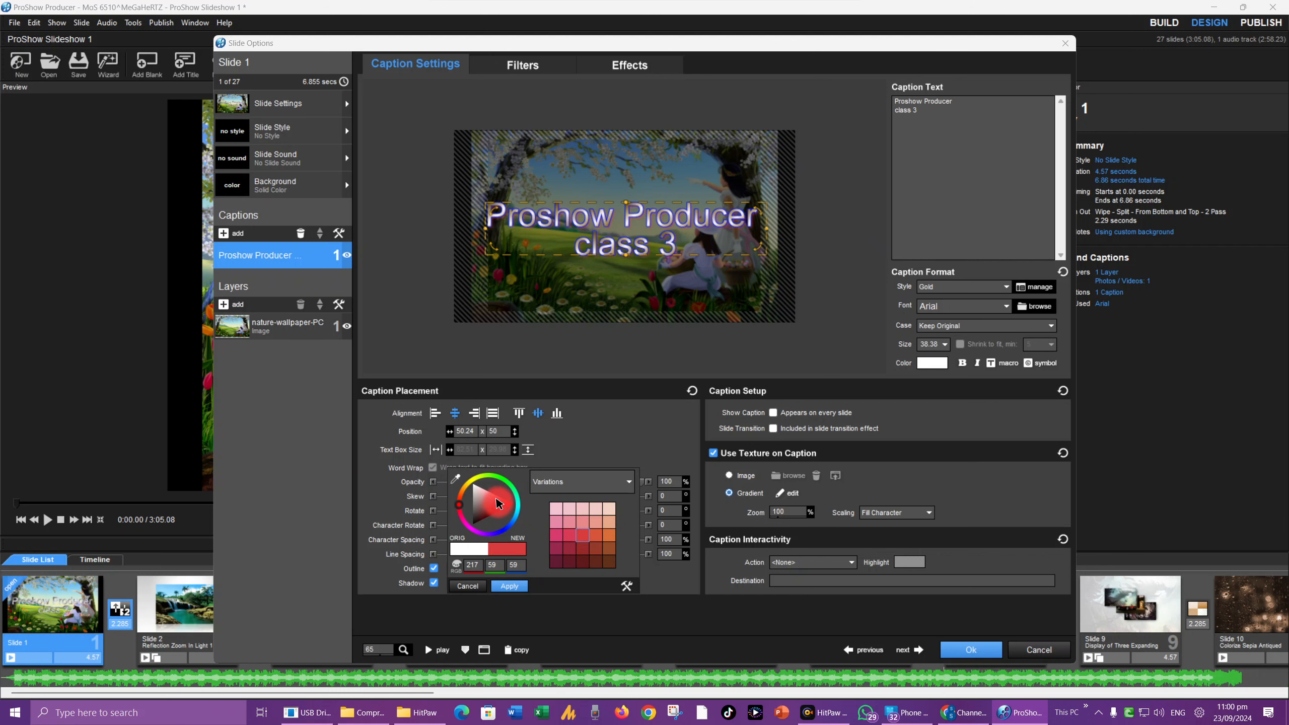
pyautogui.moveTo(506, 484); pyautogui.dragTo(508, 527)
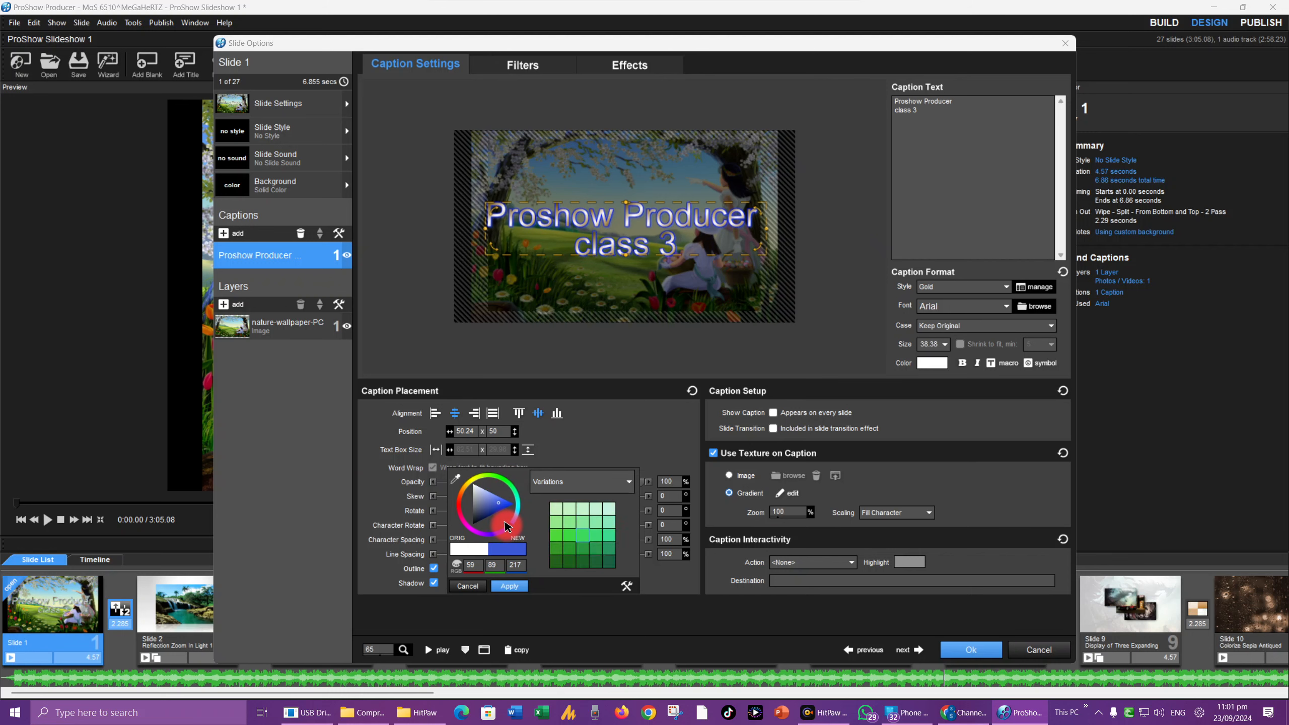
pyautogui.click(975, 643)
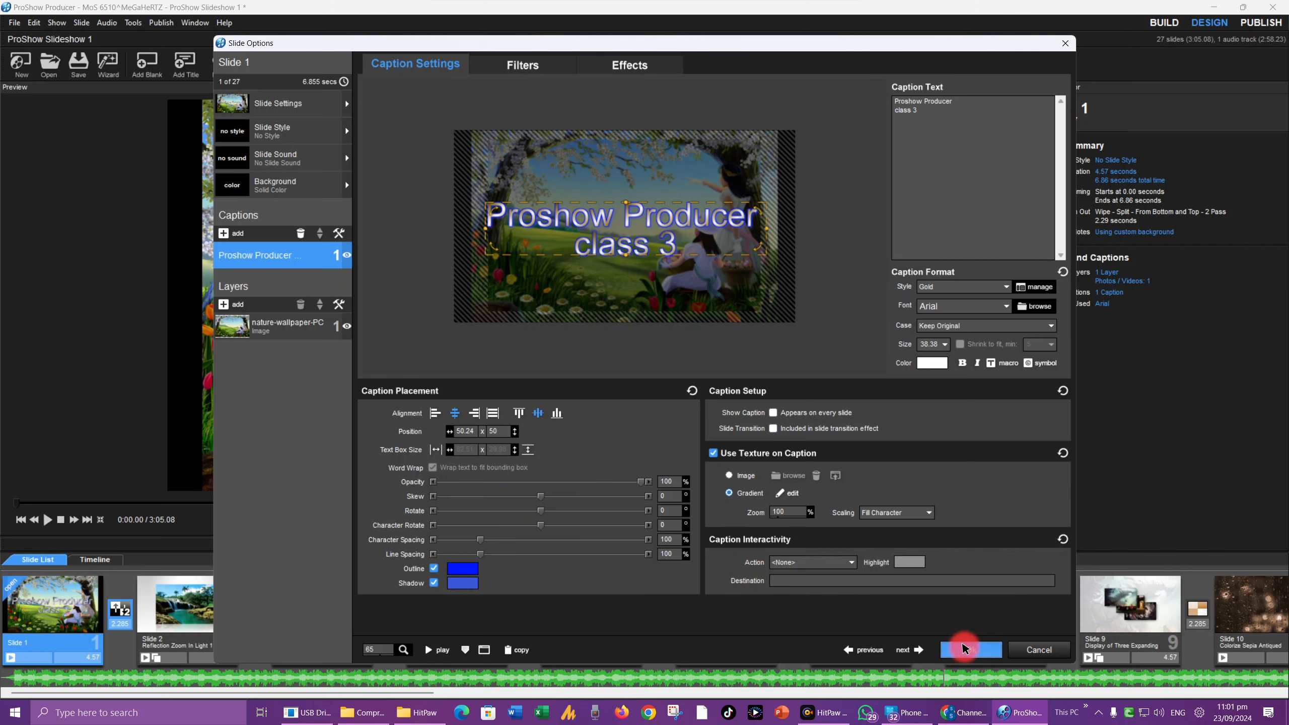
pyautogui.click(964, 649)
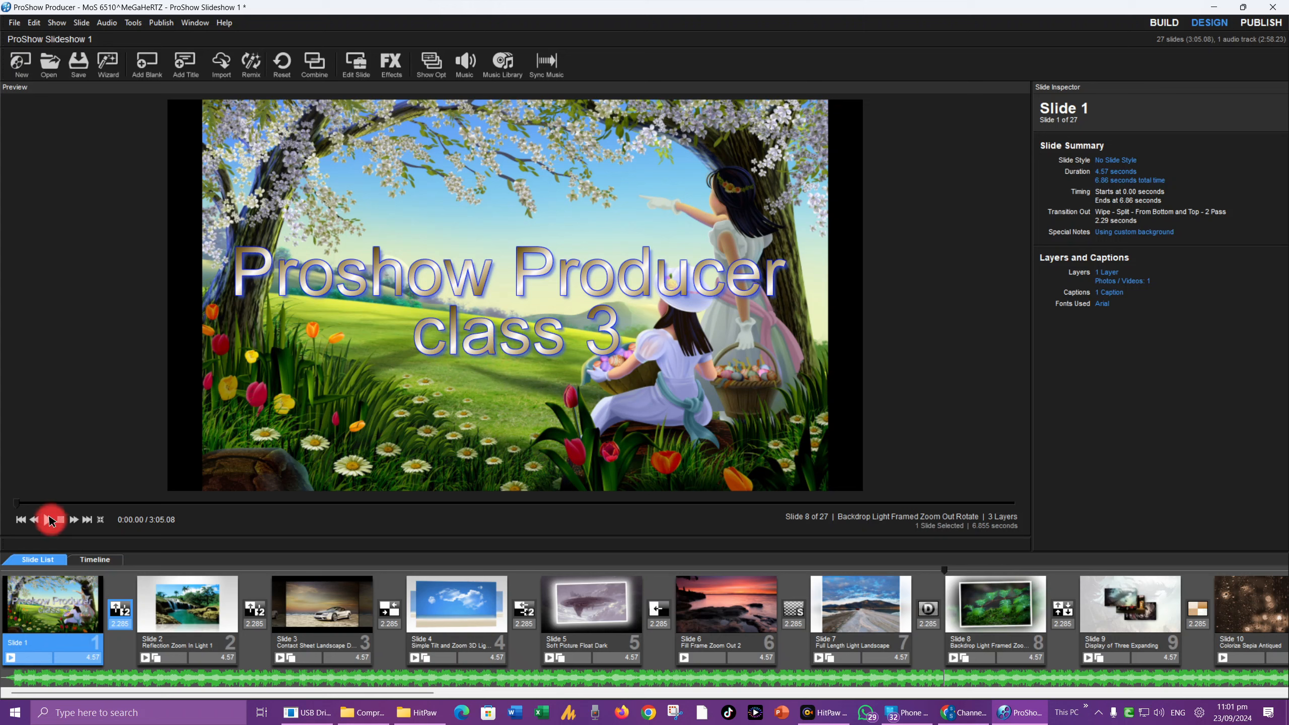
pyautogui.click(51, 520)
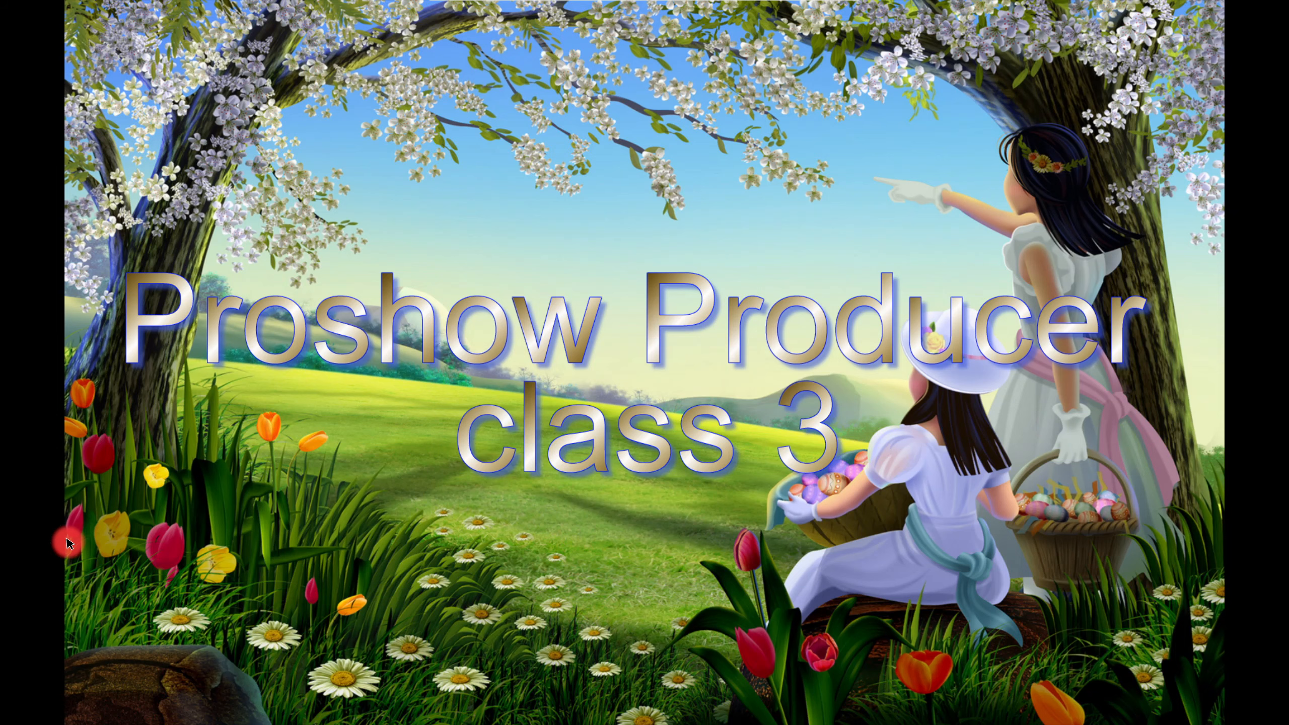
pyautogui.press('Escape')
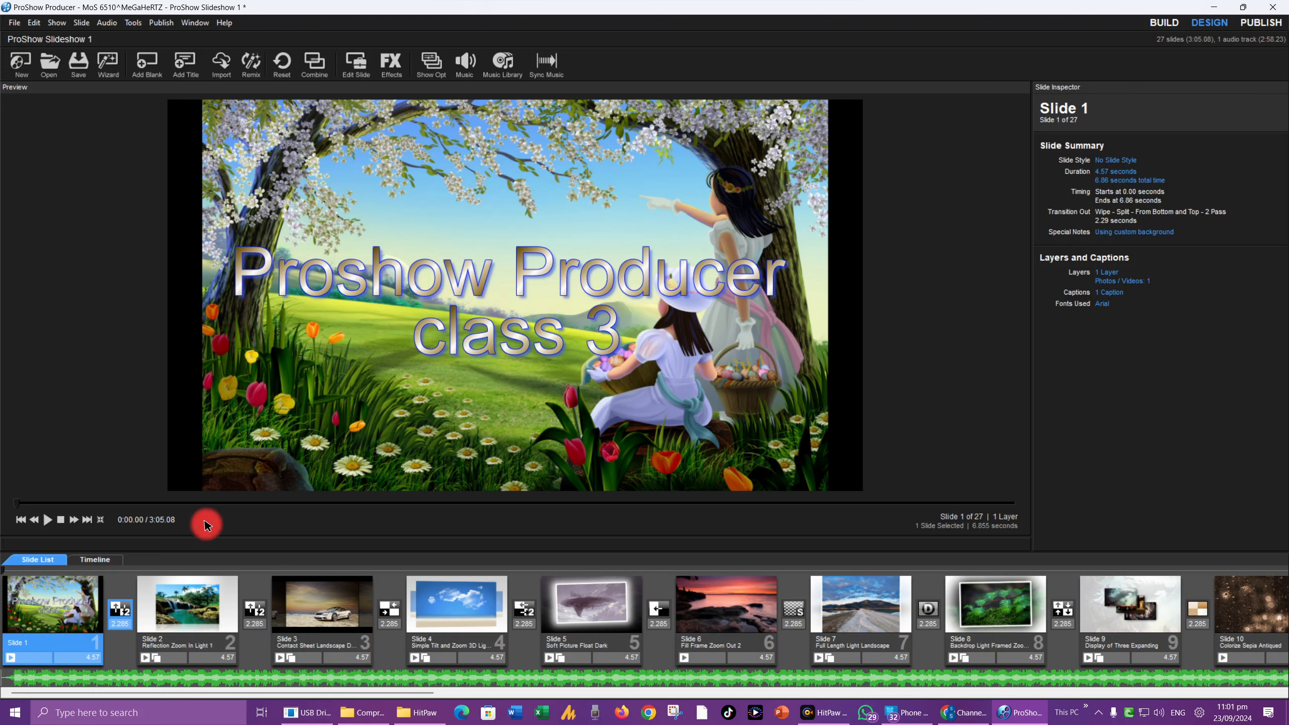
# Browse the slide style categories for slide 1, from Camera Flash Effects through Captions and Titles to Essentials and Frames and Borders.
pyautogui.doubleClick(70, 601)
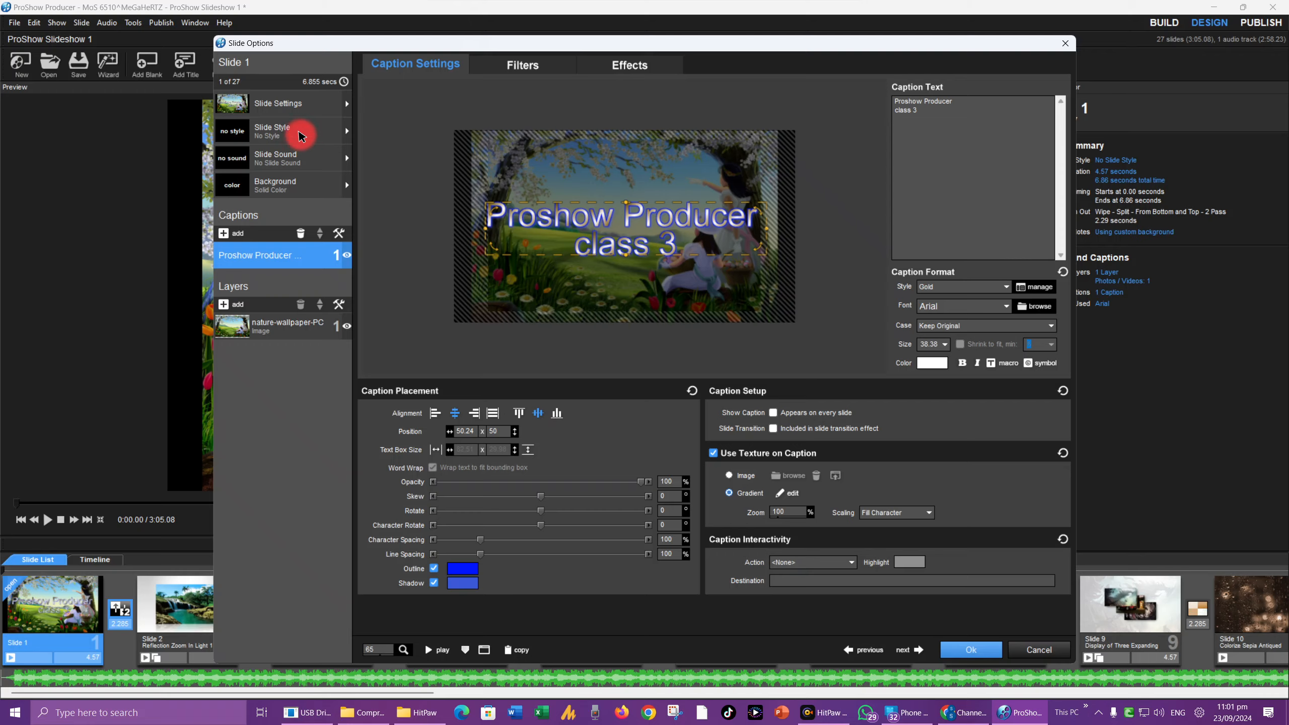
pyautogui.click(300, 133)
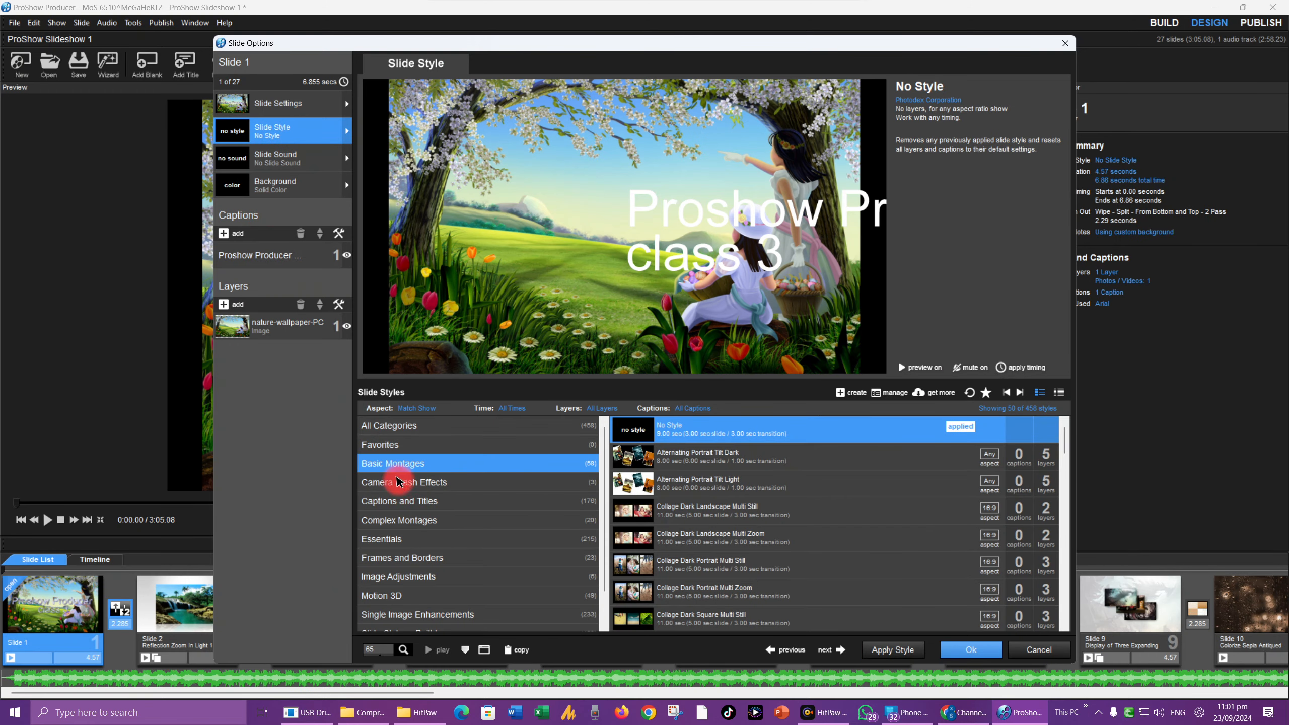
pyautogui.click(421, 484)
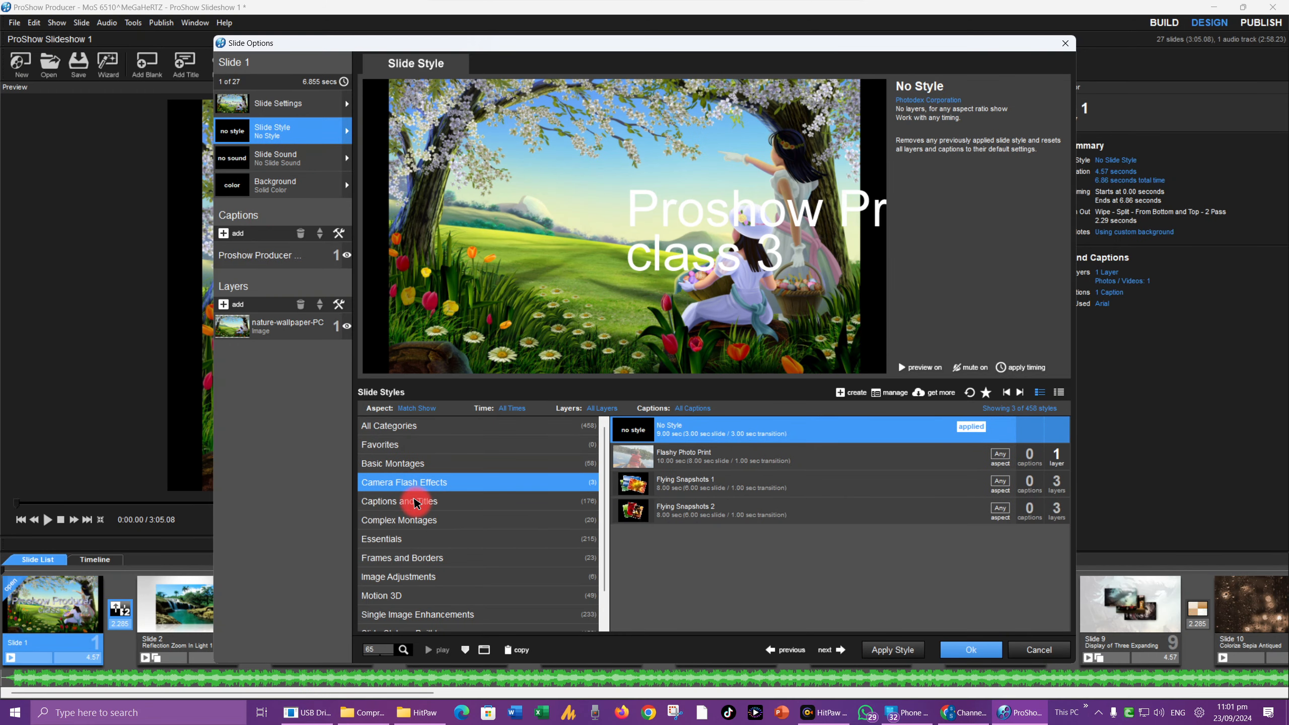
pyautogui.click(414, 502)
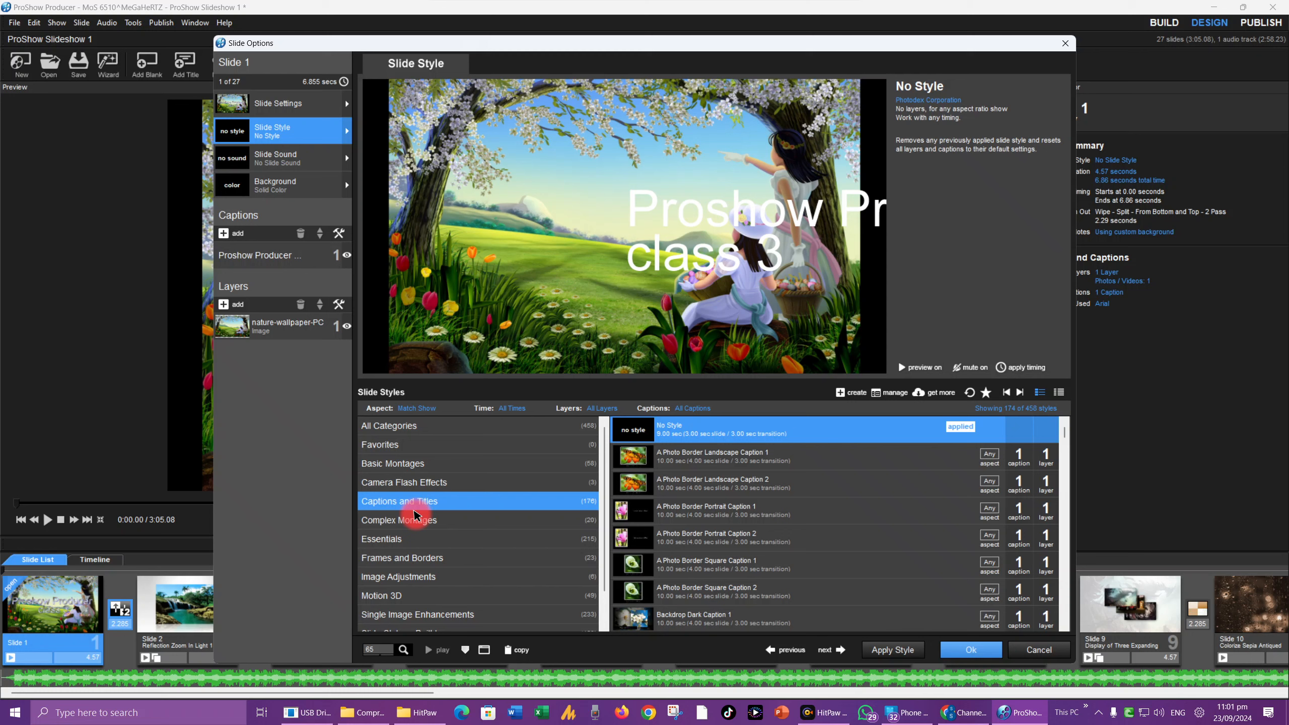
pyautogui.click(414, 518)
pyautogui.click(405, 539)
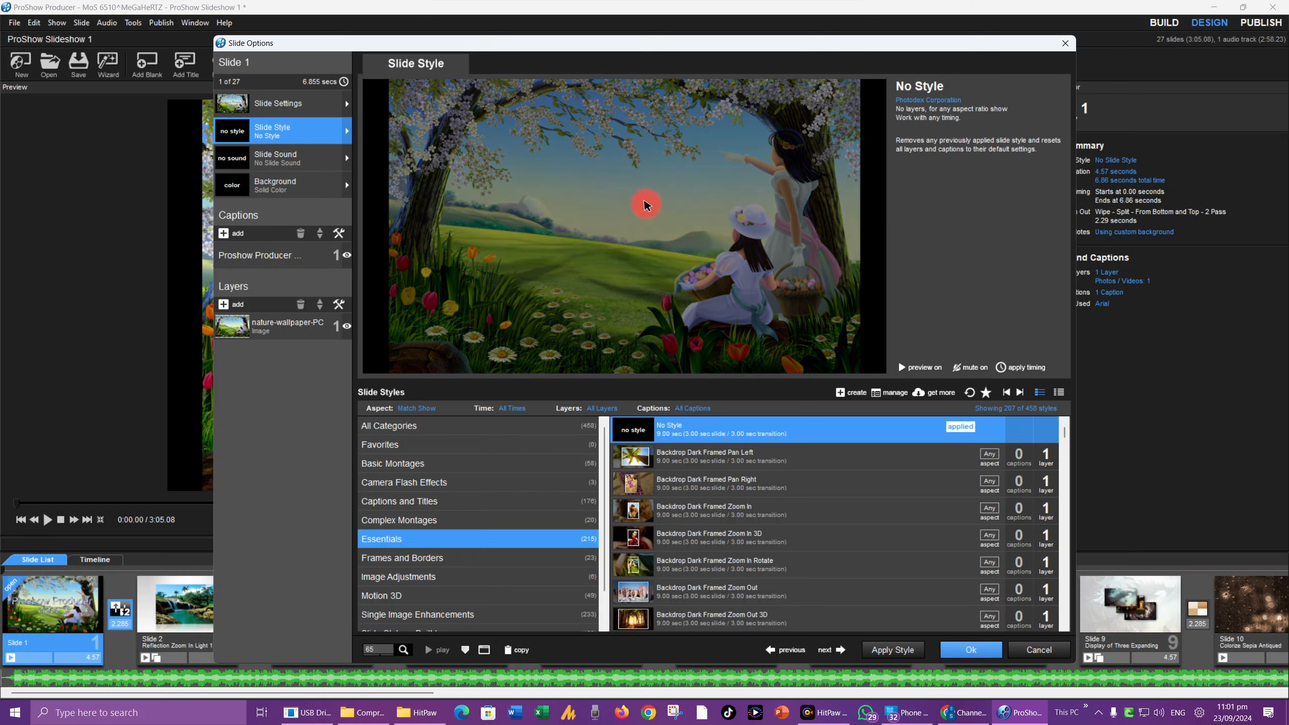
pyautogui.click(406, 557)
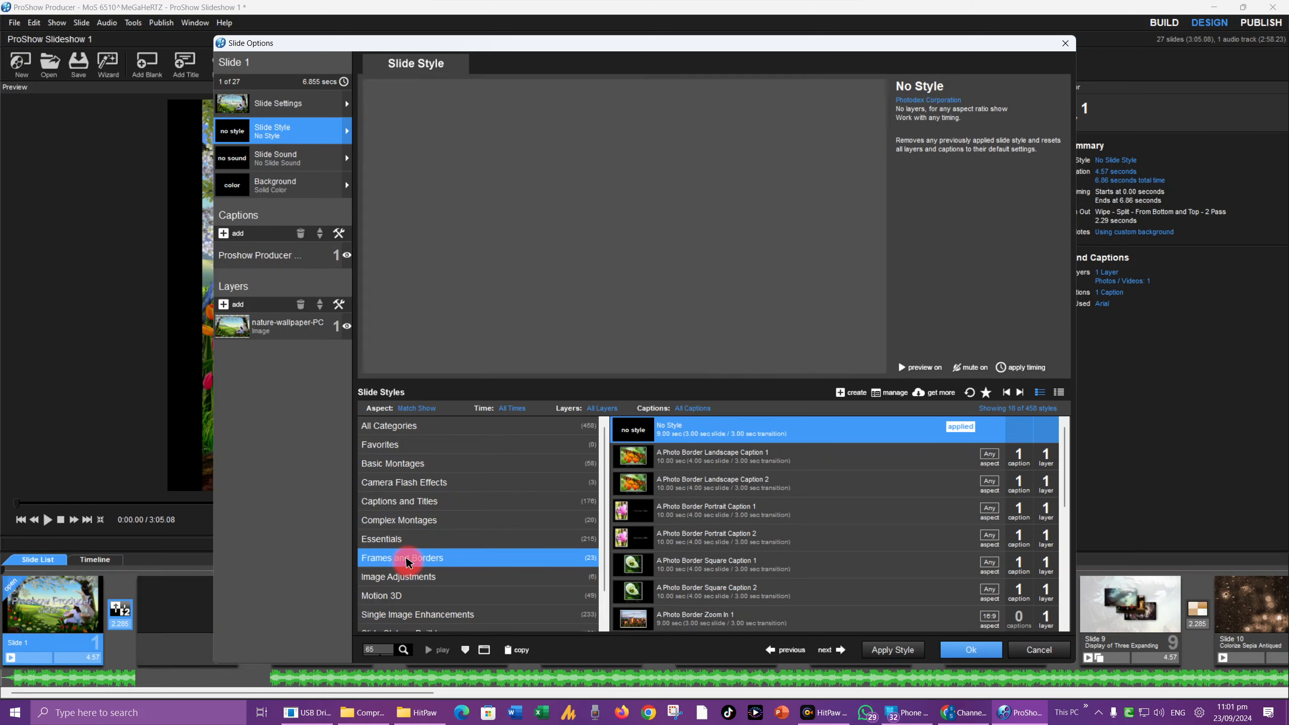
pyautogui.click(398, 540)
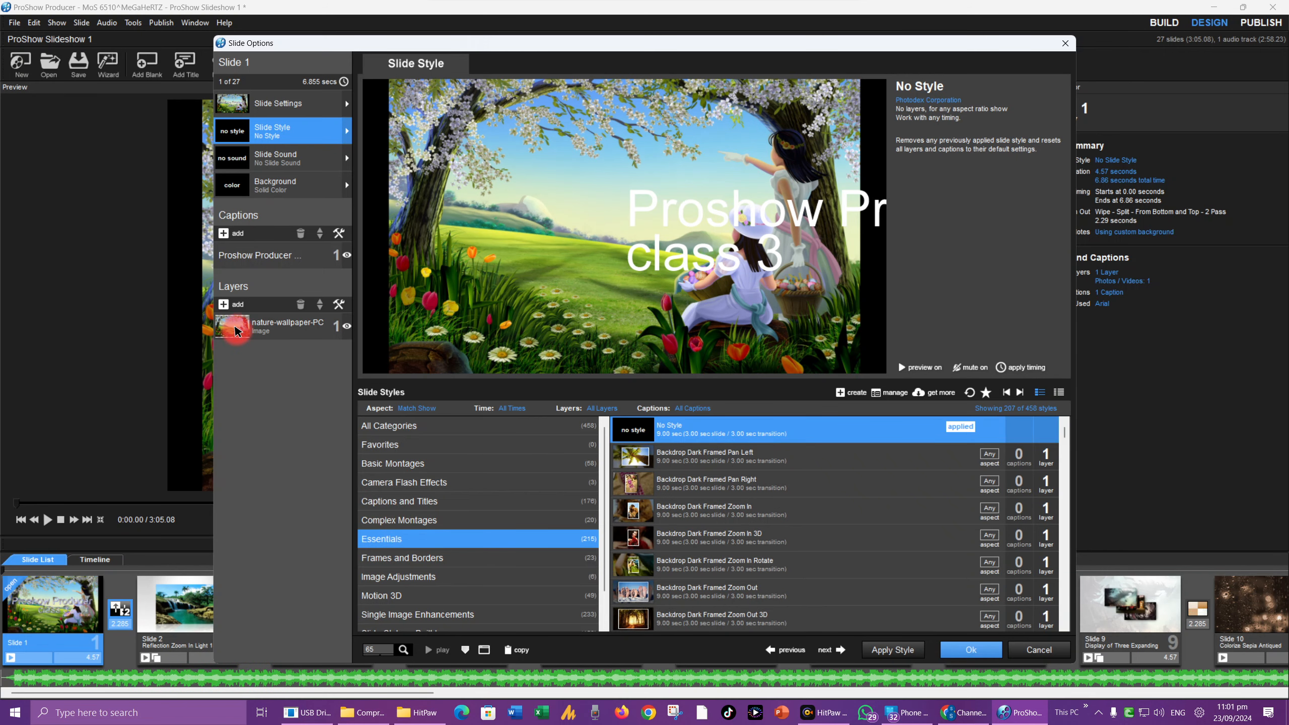
# Lower the brightness of slide 1's nature-wallpaper-PC image layer to -15%.
pyautogui.click(235, 330)
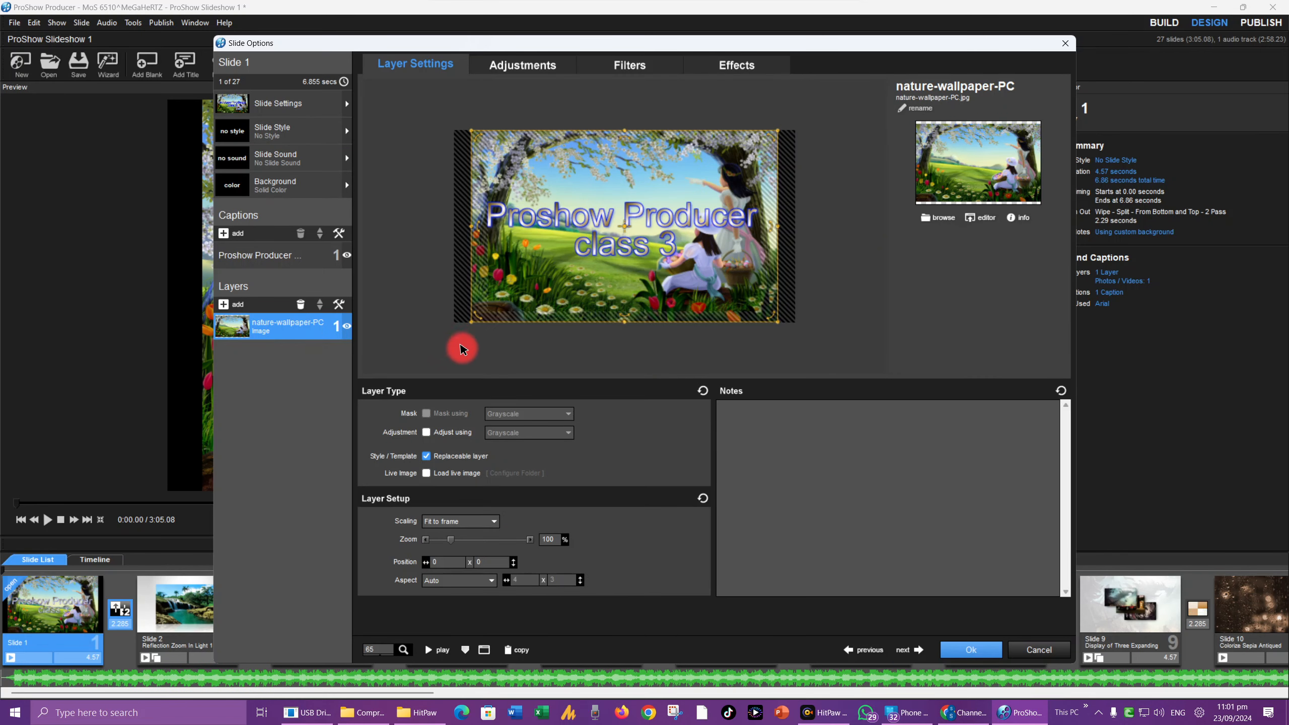
pyautogui.click(530, 66)
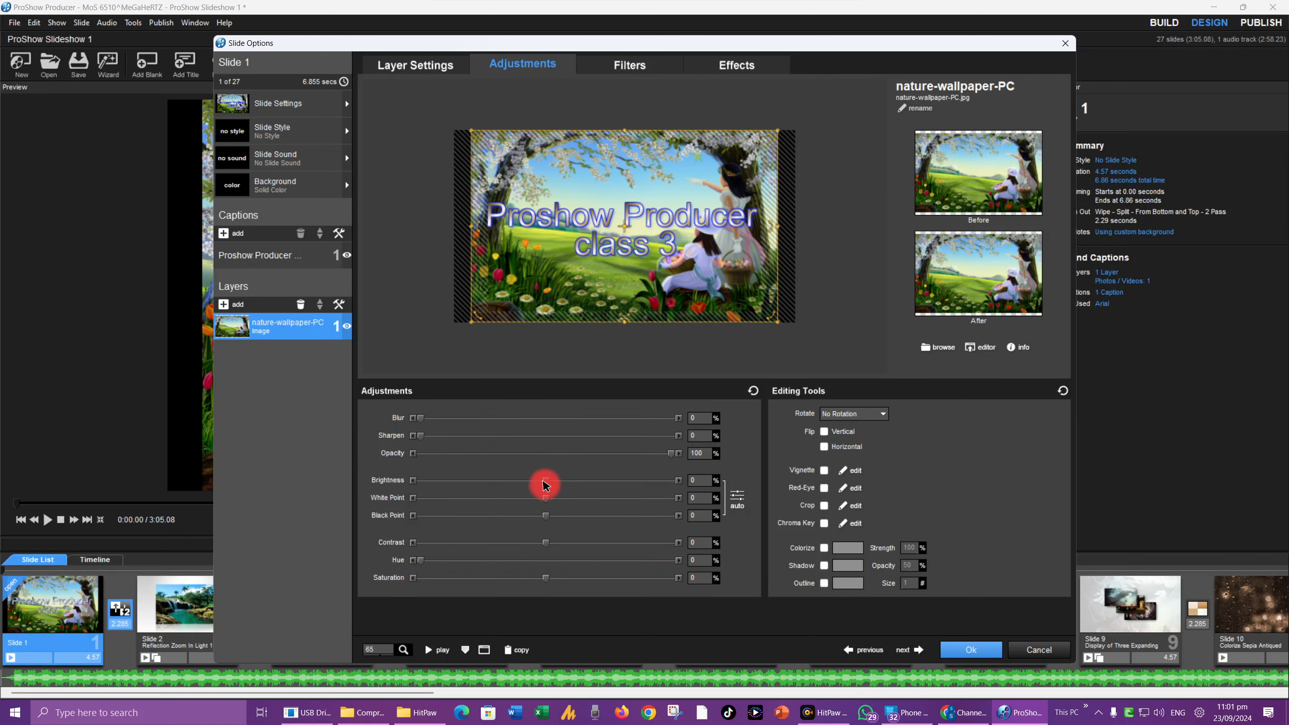
pyautogui.moveTo(543, 483)
pyautogui.mouseDown()
pyautogui.moveTo(507, 483)
pyautogui.moveTo(566, 478)
pyautogui.moveTo(527, 481)
pyautogui.mouseUp()
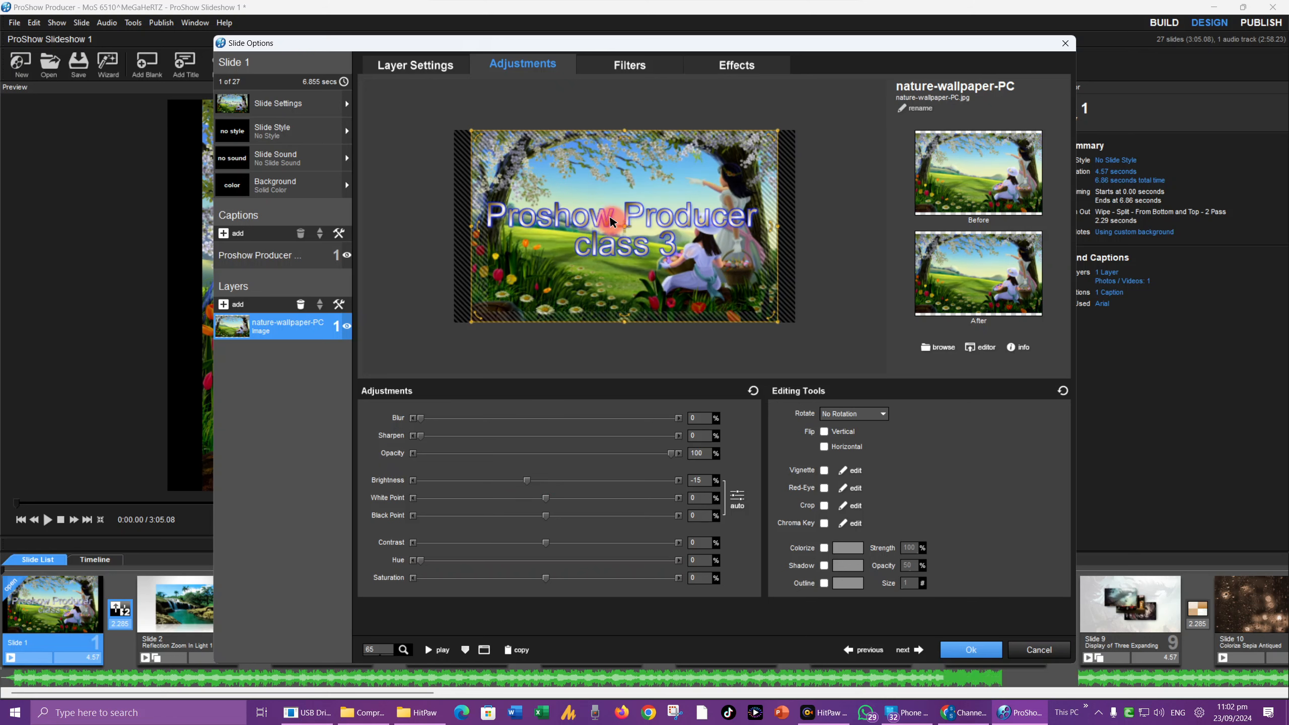
# Review the image layer's filters and effects and the slide settings, and accept the changes to slide 1.
pyautogui.click(629, 65)
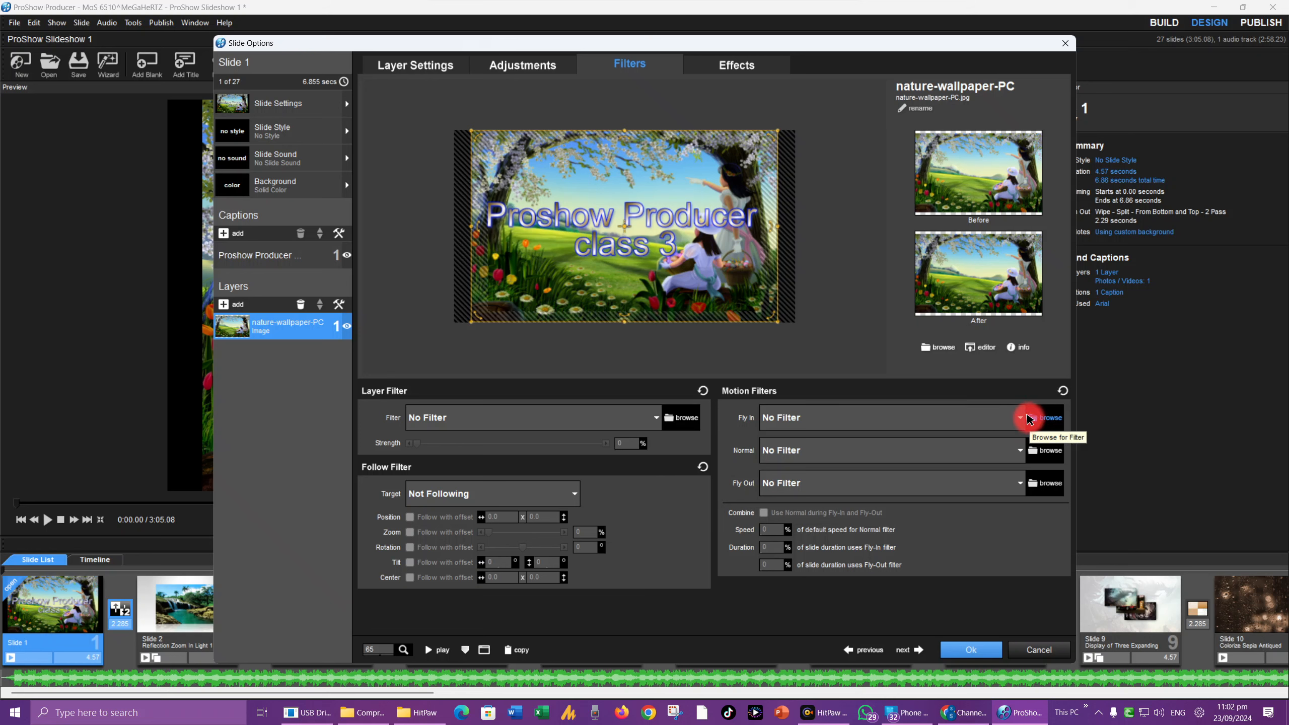
pyautogui.click(736, 65)
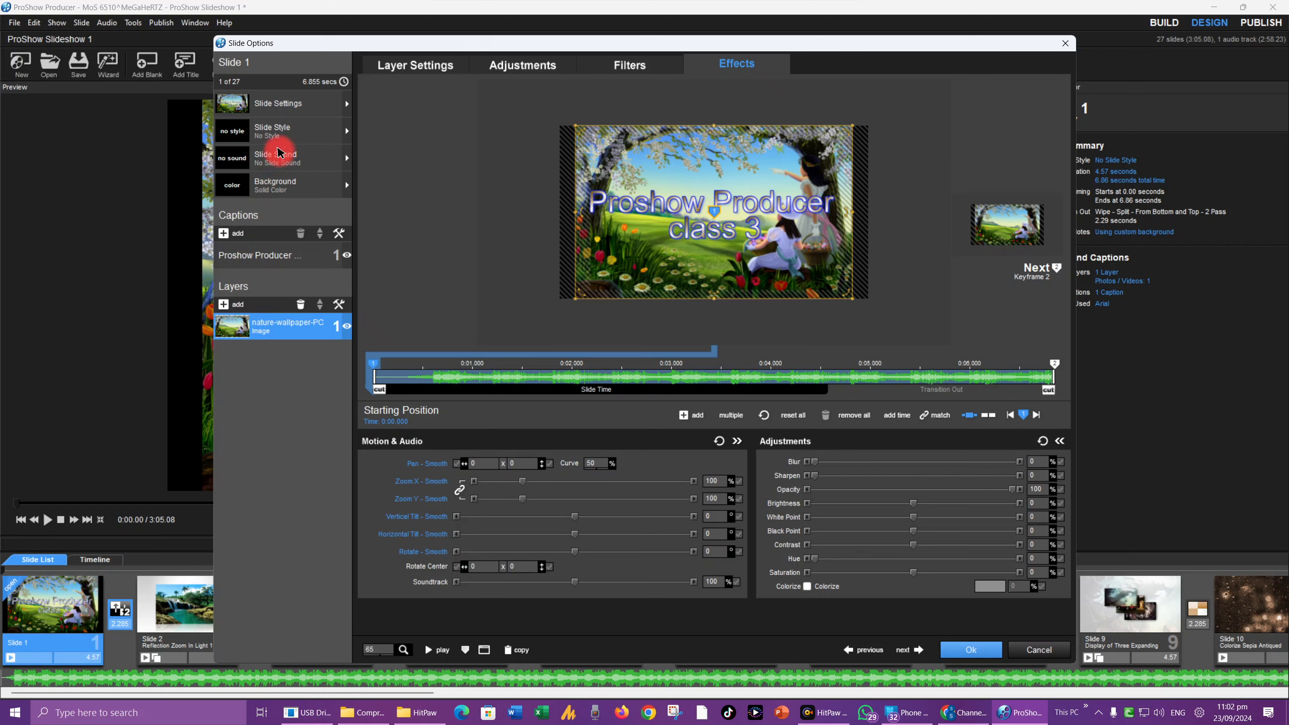
pyautogui.click(284, 130)
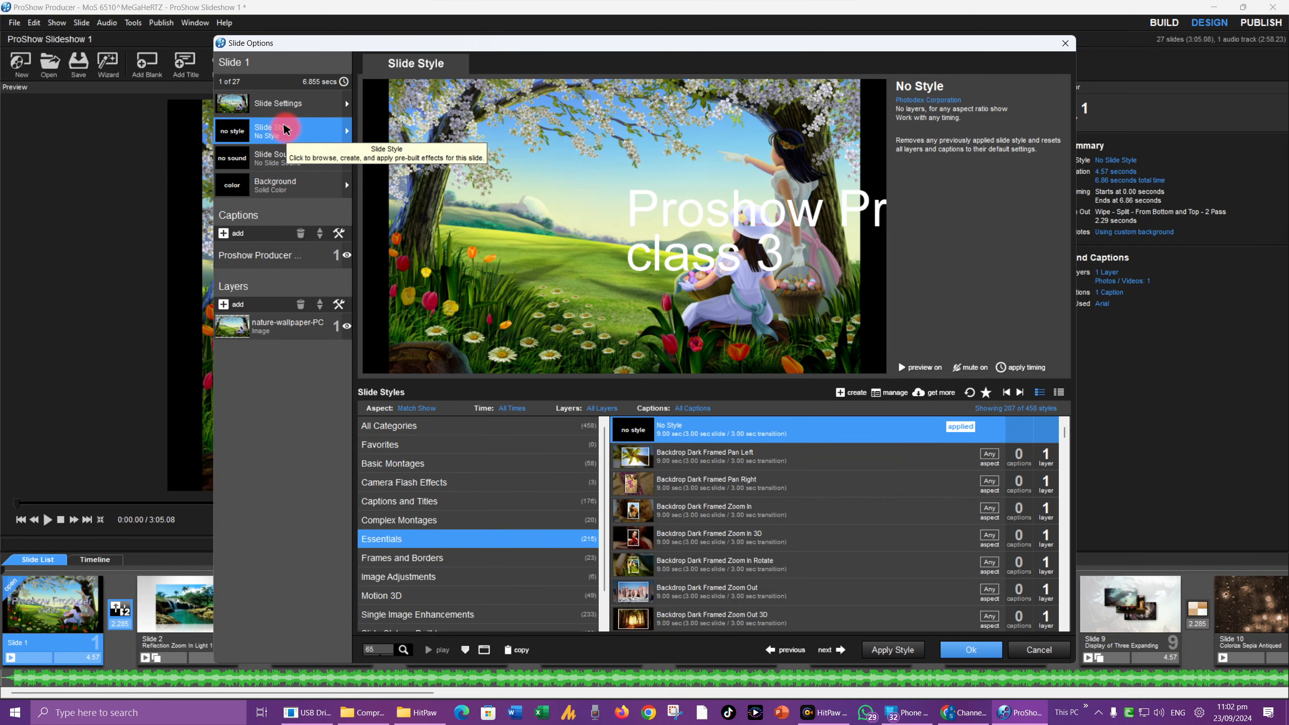
pyautogui.click(282, 103)
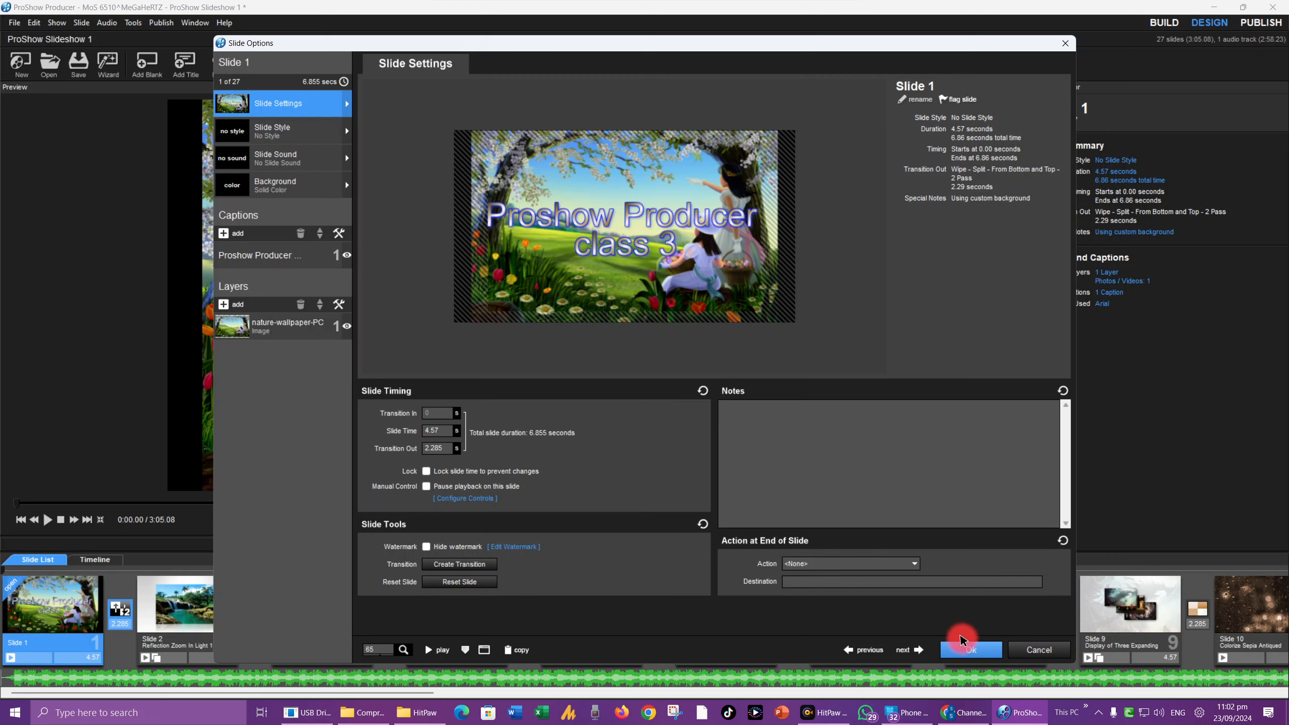
pyautogui.click(966, 649)
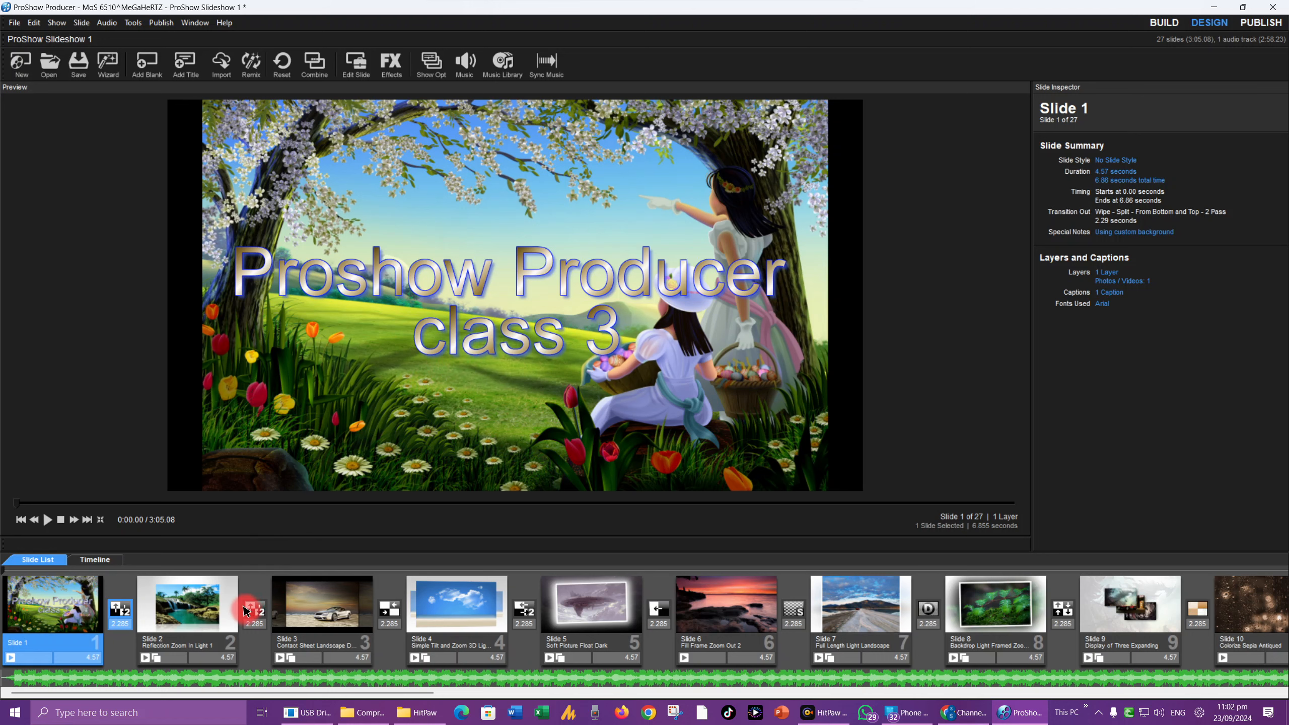
# Sync the timing of the slides to the length of the My Audio.mp3 soundtrack.
pyautogui.doubleClick(429, 676)
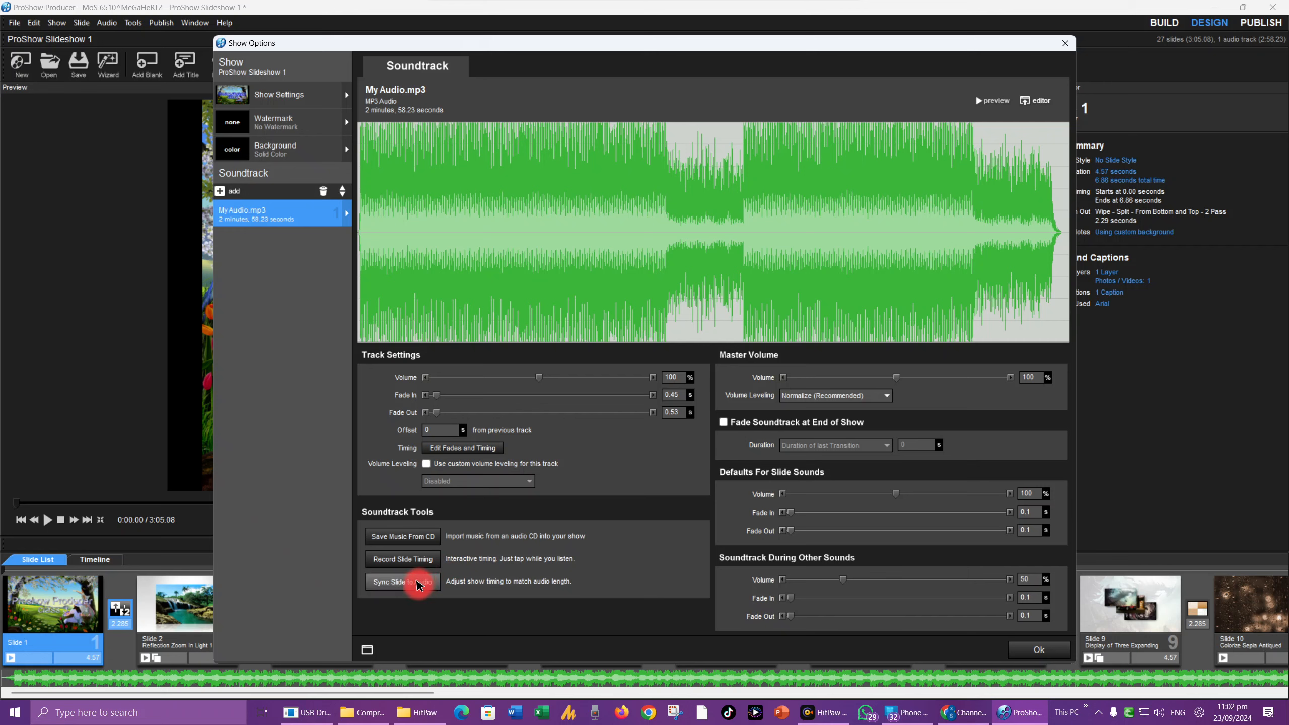
pyautogui.click(416, 584)
pyautogui.click(773, 486)
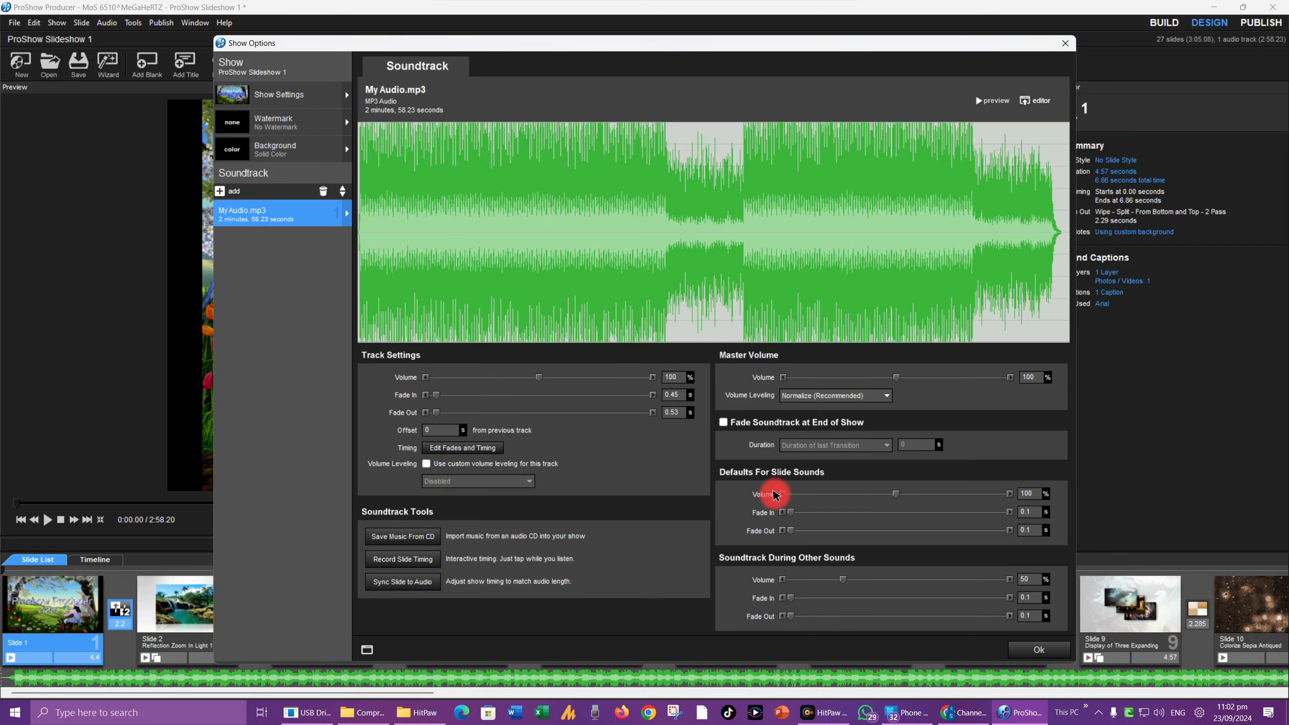
pyautogui.click(1037, 648)
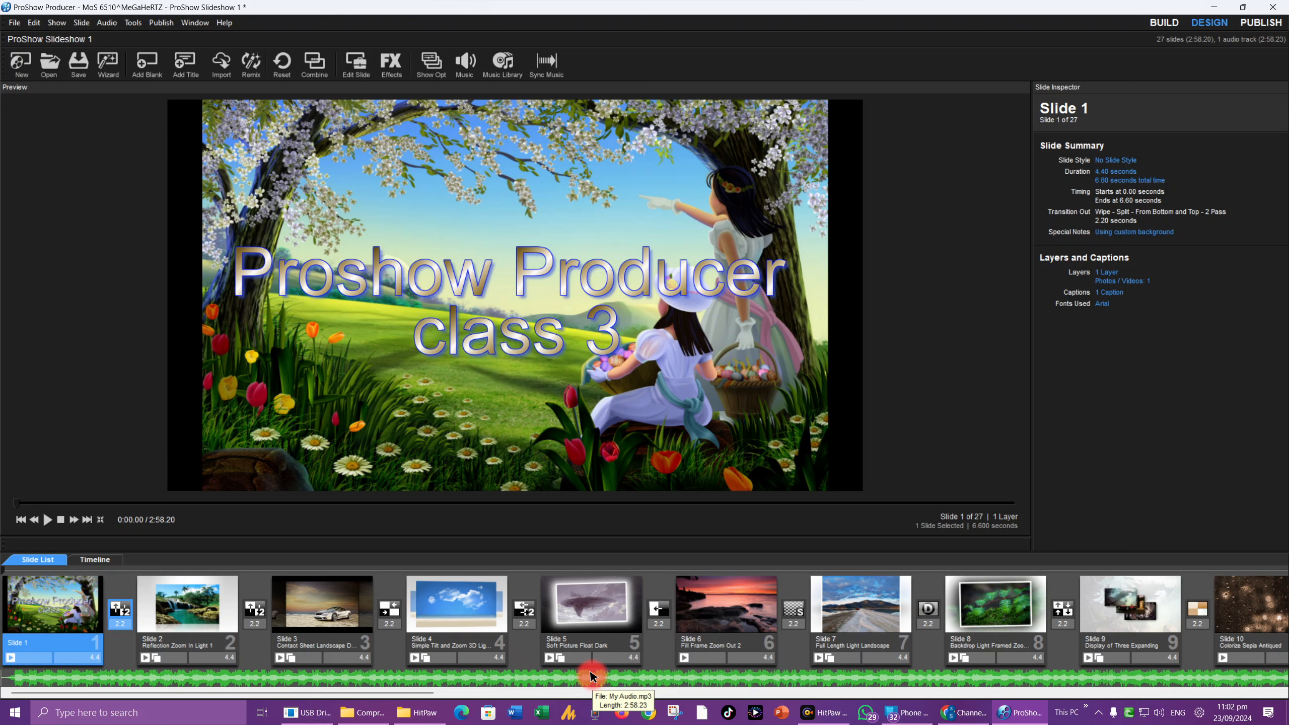
# Add the caption "A car near beach" to slide 3, reduced to size 26.8 and placed at about 49.29 x 105.22, below the car image.
pyautogui.click(339, 606)
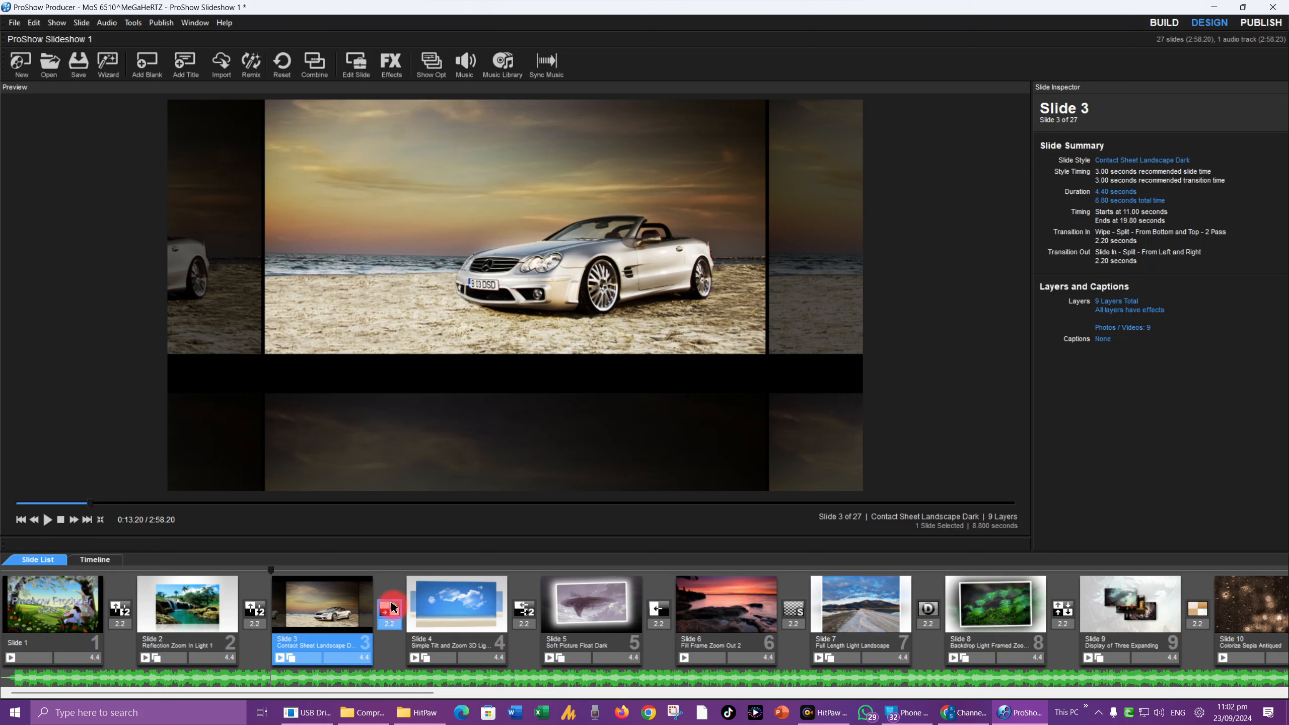
pyautogui.doubleClick(336, 614)
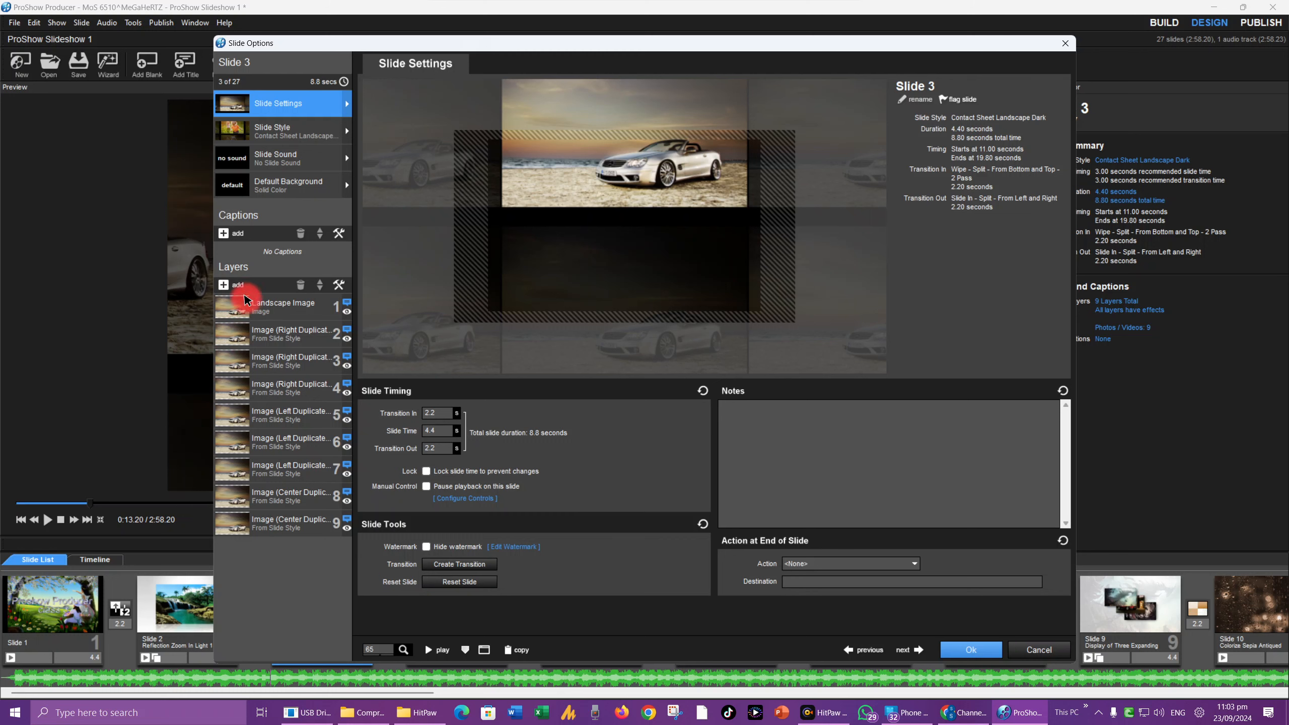
pyautogui.click(231, 234)
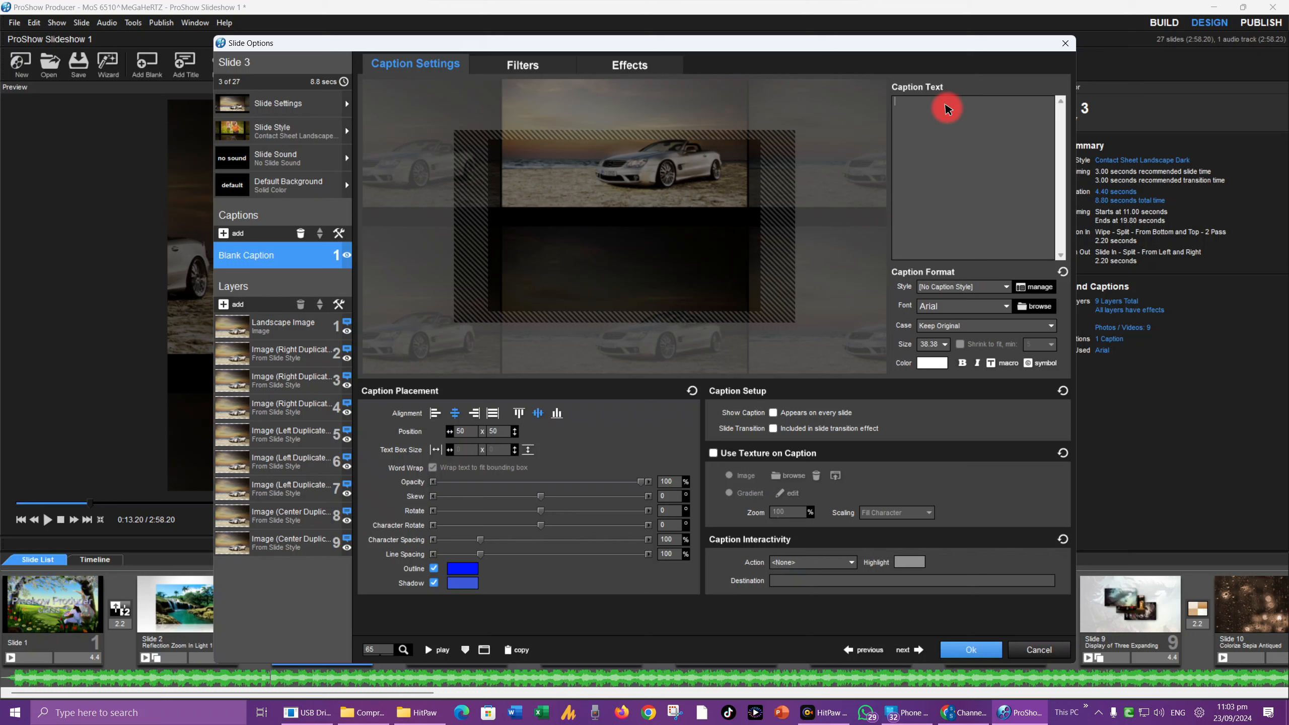
pyautogui.write('A car')
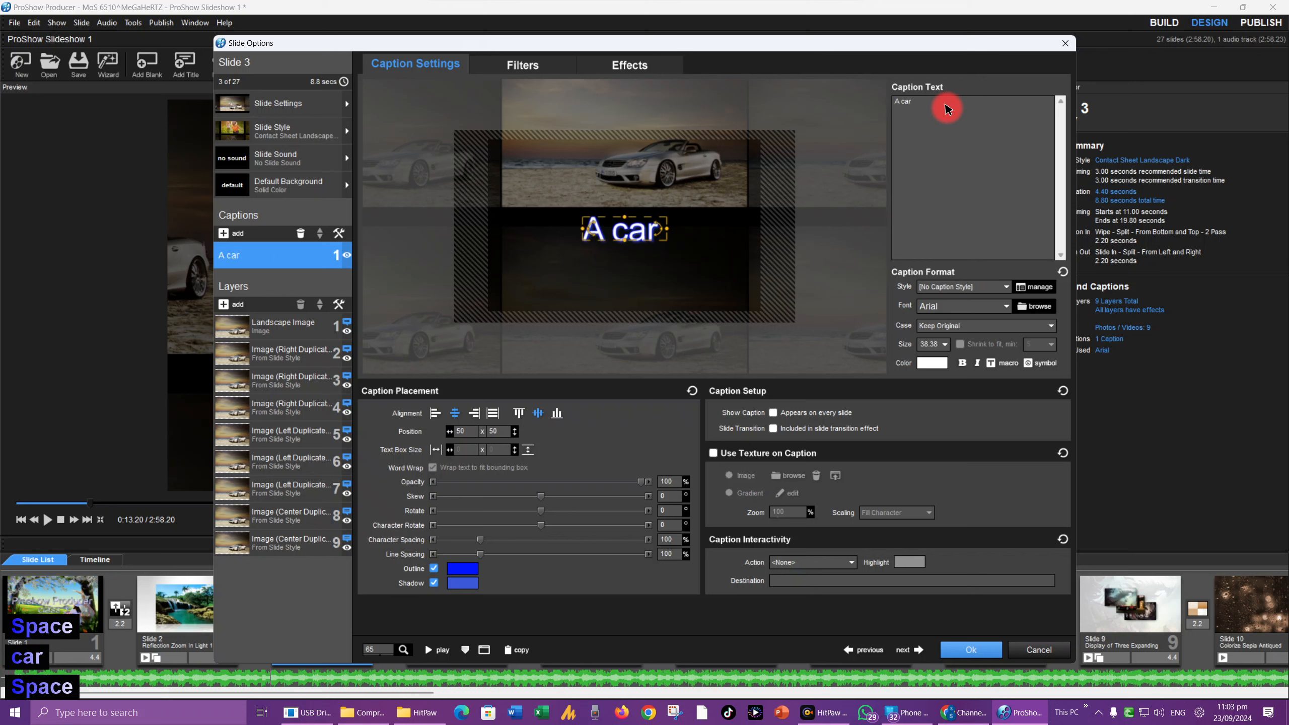
pyautogui.write(' new')
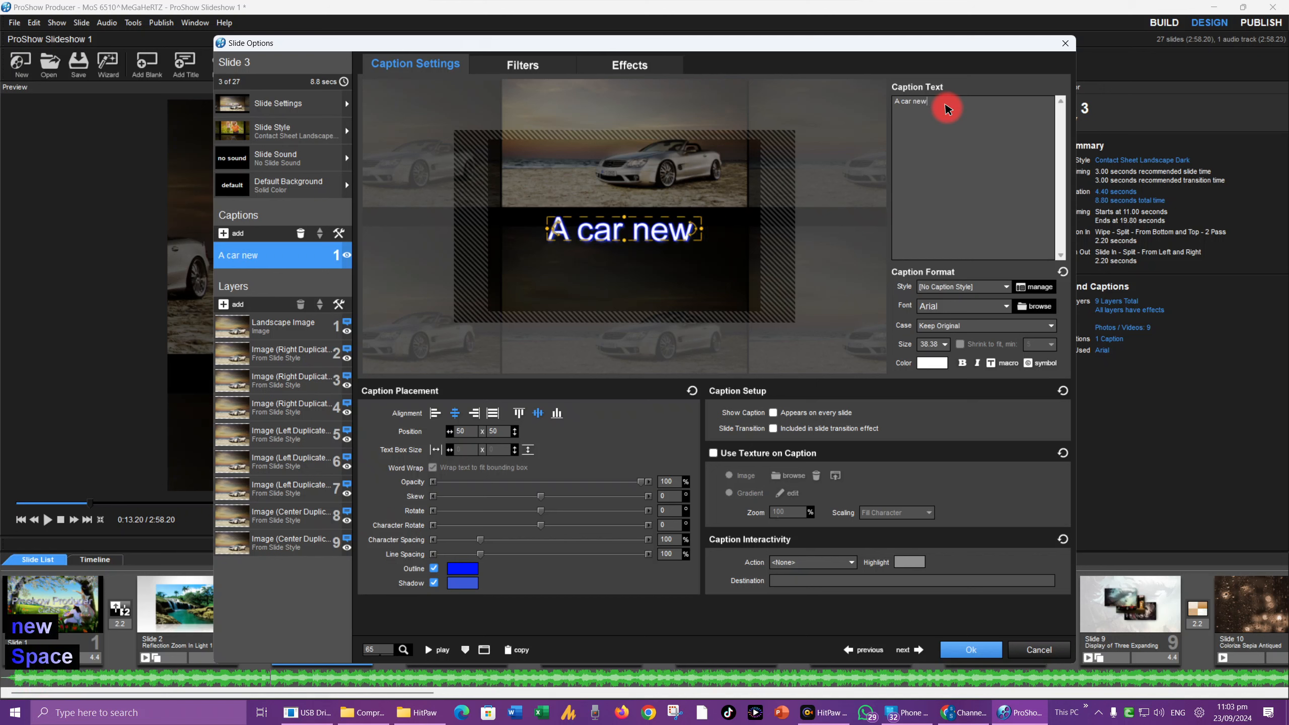
pyautogui.press('BackSpace')
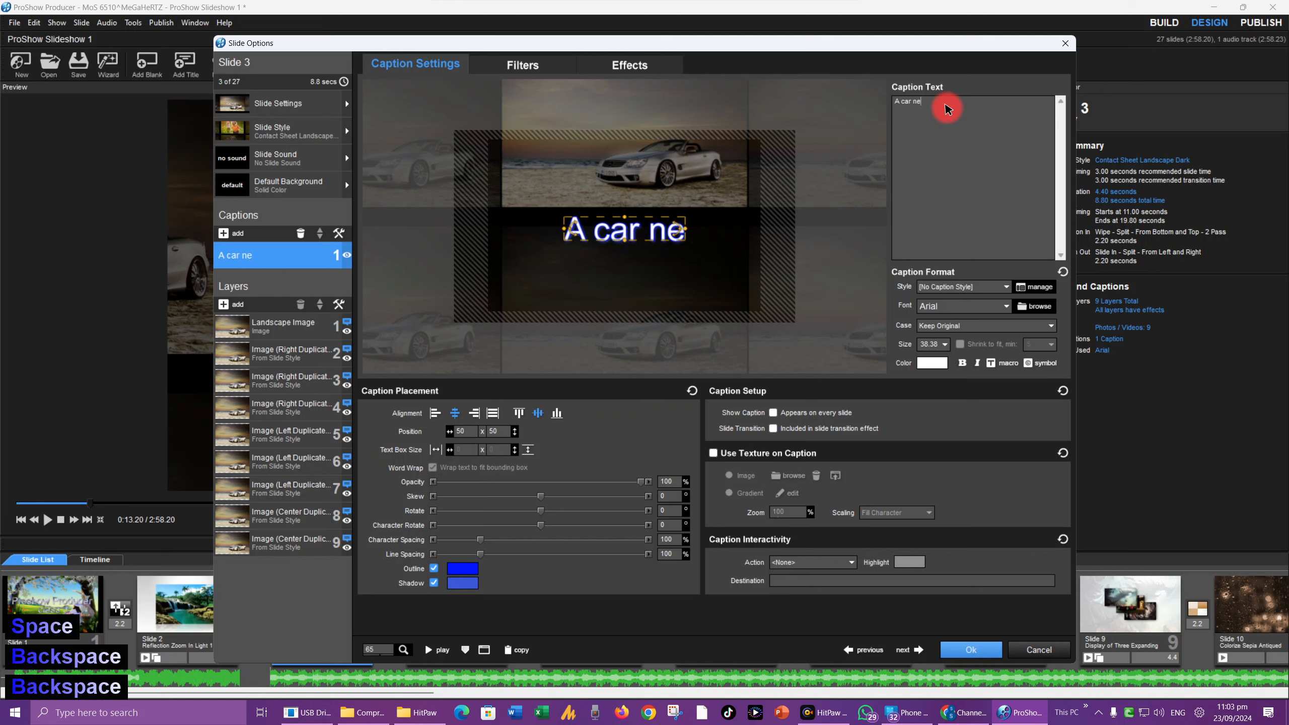
pyautogui.write('ar ')
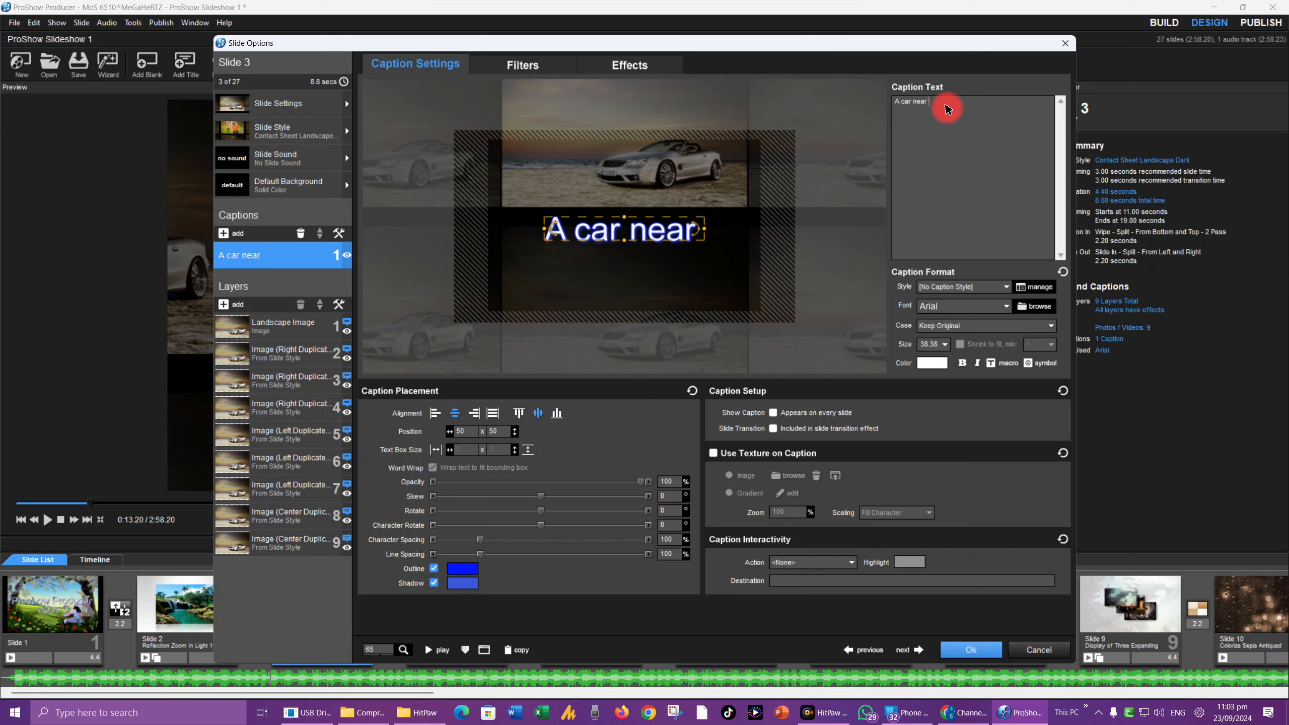
pyautogui.write('beach')
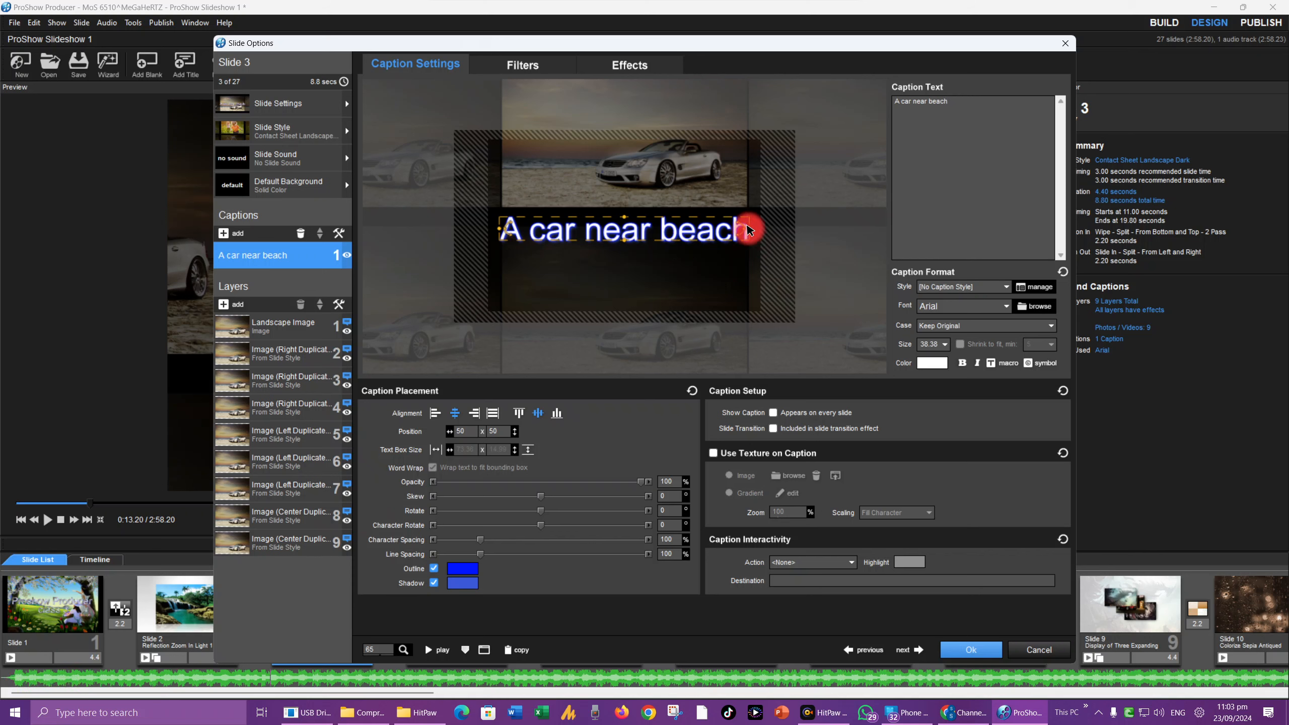
pyautogui.moveTo(747, 230); pyautogui.dragTo(644, 340)
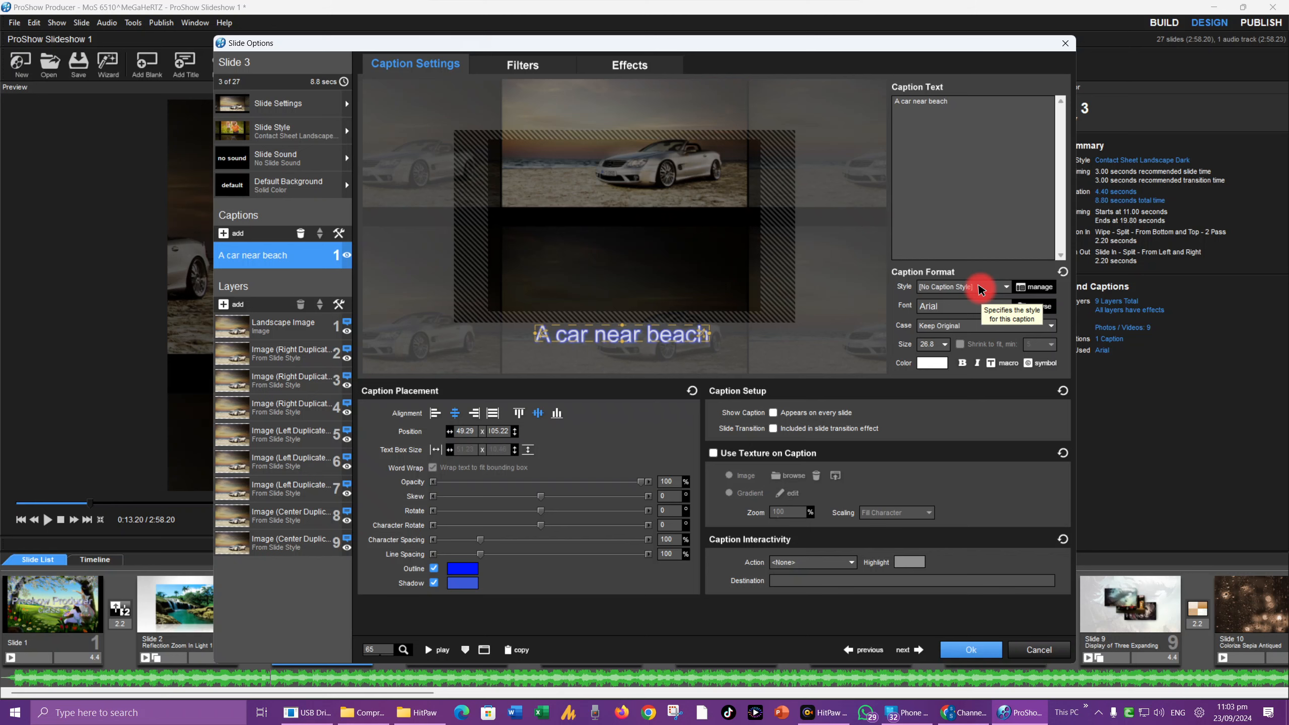
# Accept the caption changes on slide 3 and preview the show from that slide.
pyautogui.click(967, 650)
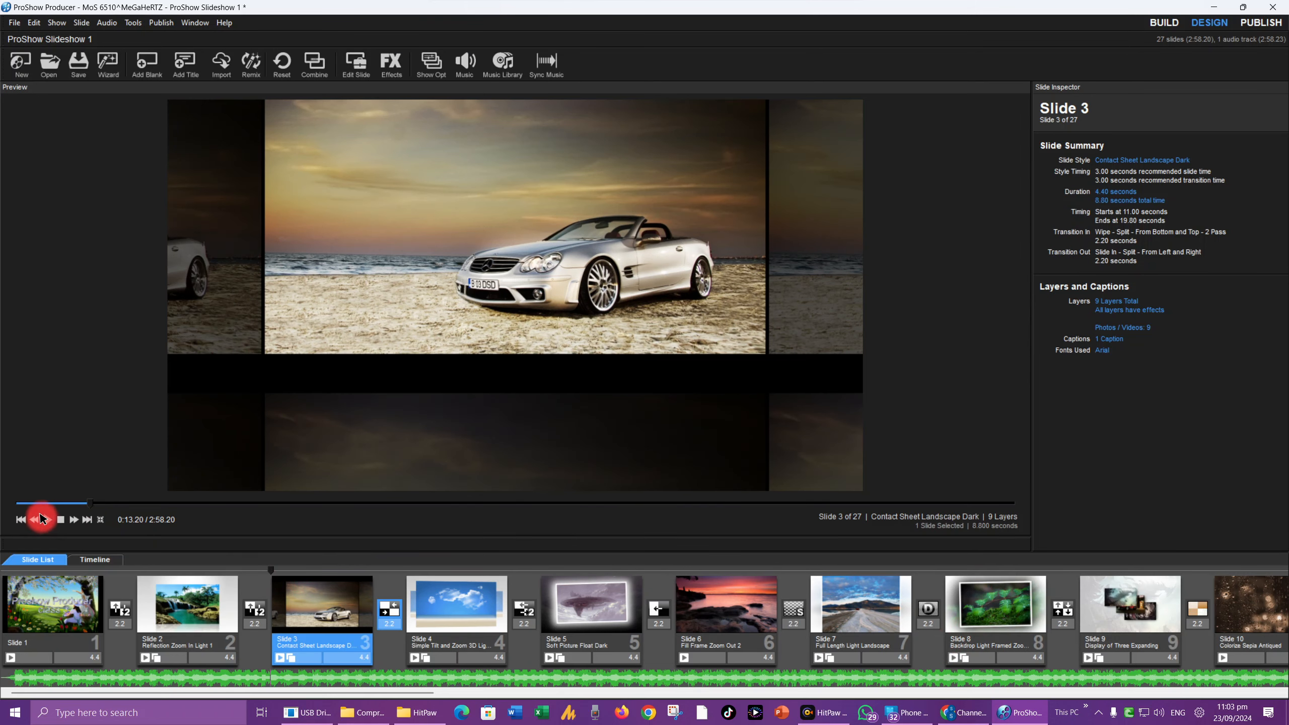
pyautogui.click(46, 518)
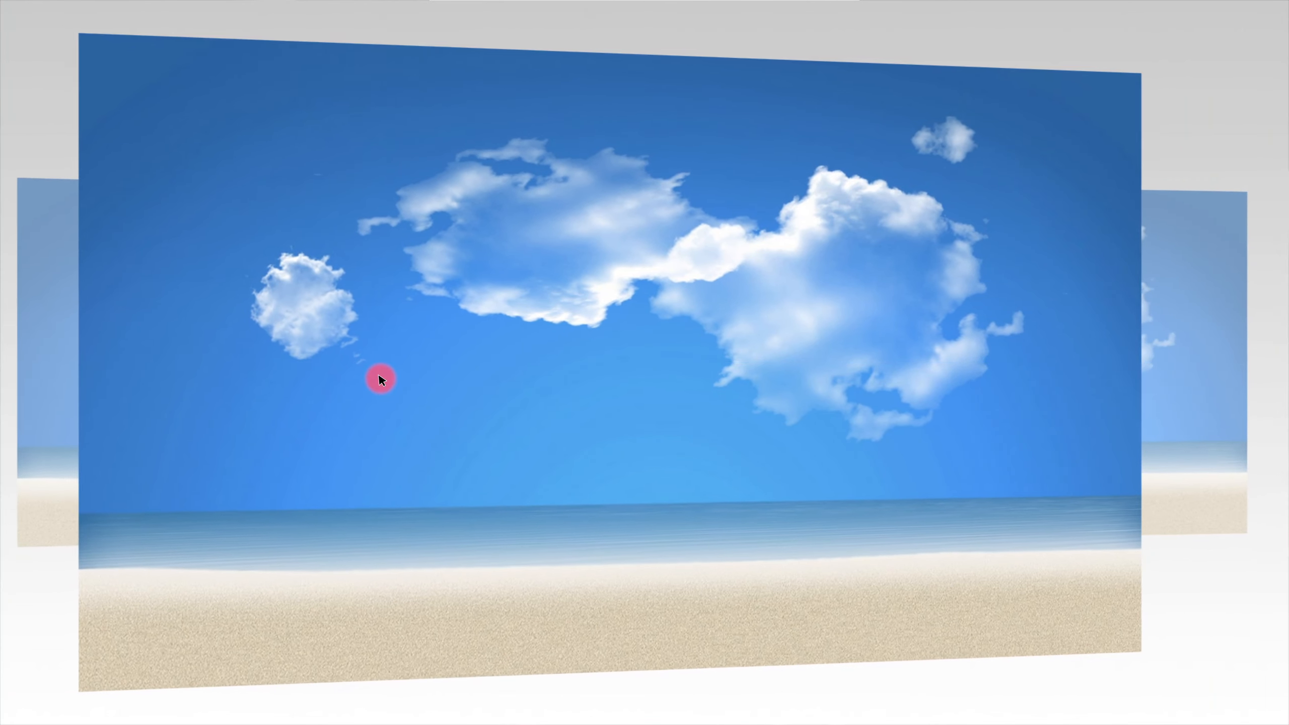
pyautogui.press('Escape')
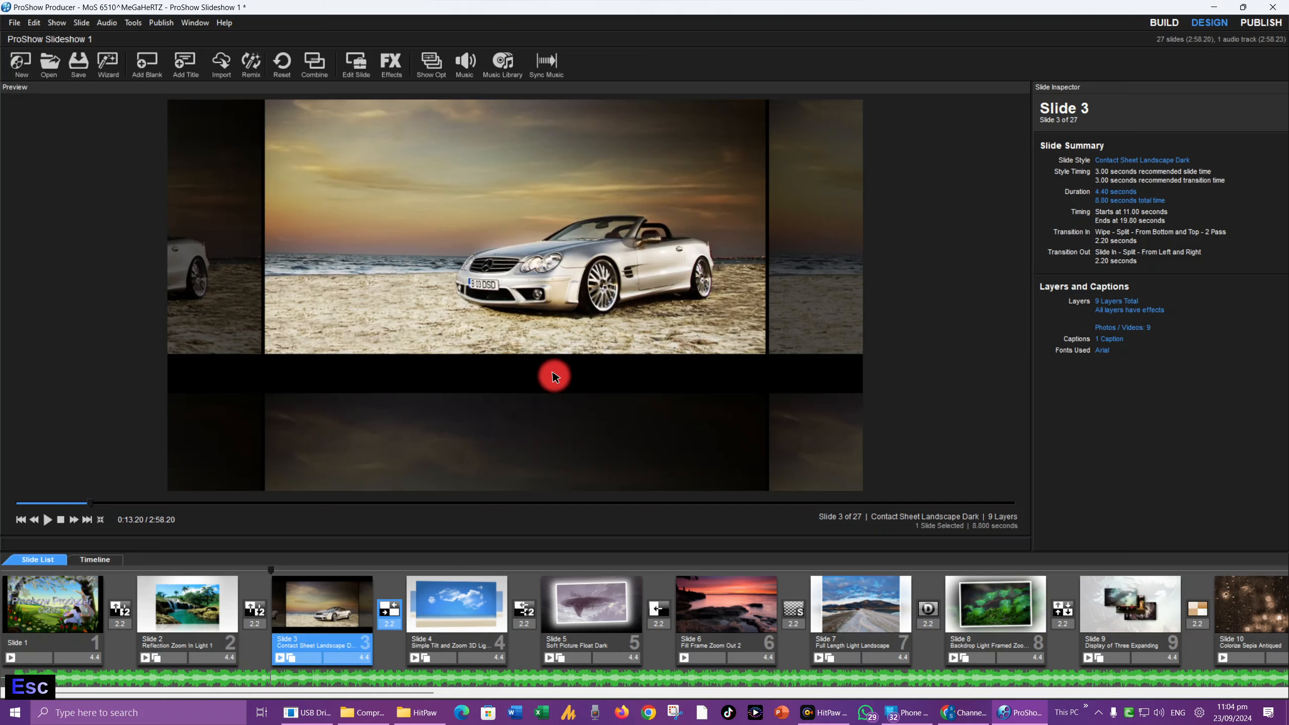
# Move slide 3's "A car near beach" caption up to about 49.1 x 81.55 and accept the change.
pyautogui.doubleClick(343, 617)
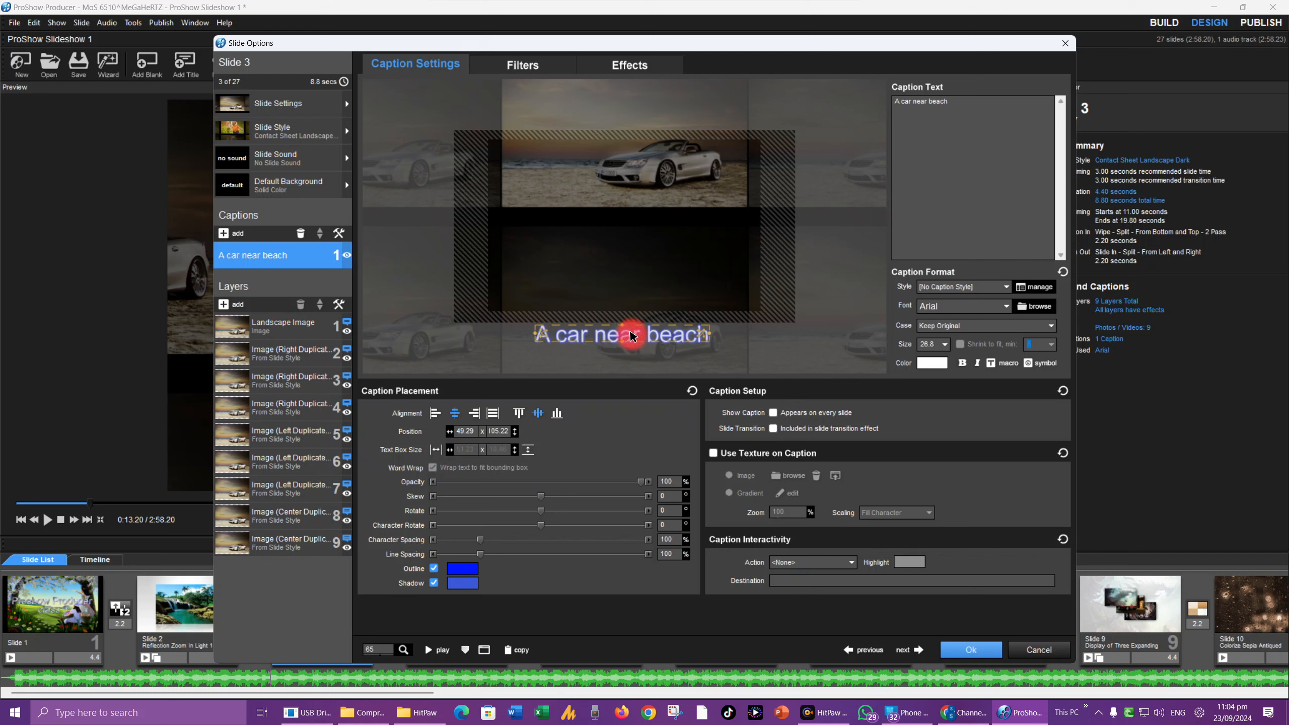
pyautogui.moveTo(632, 303); pyautogui.dragTo(629, 294)
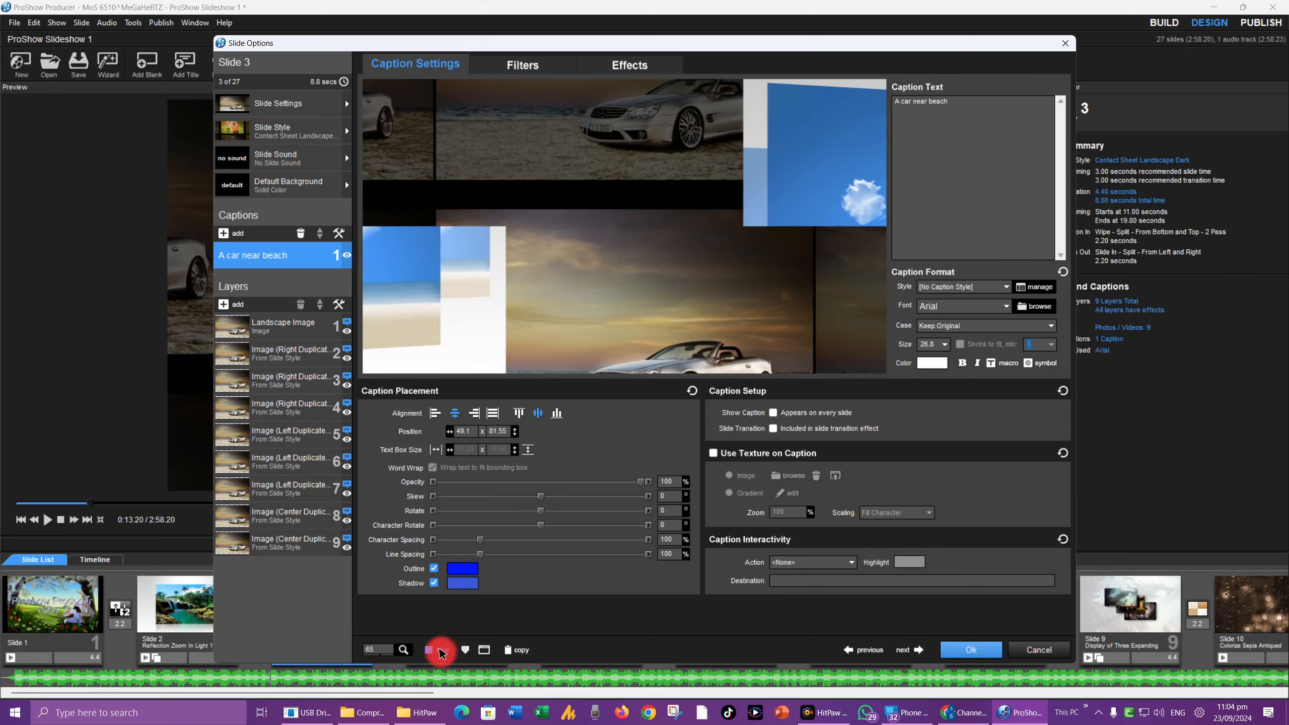
pyautogui.click(957, 650)
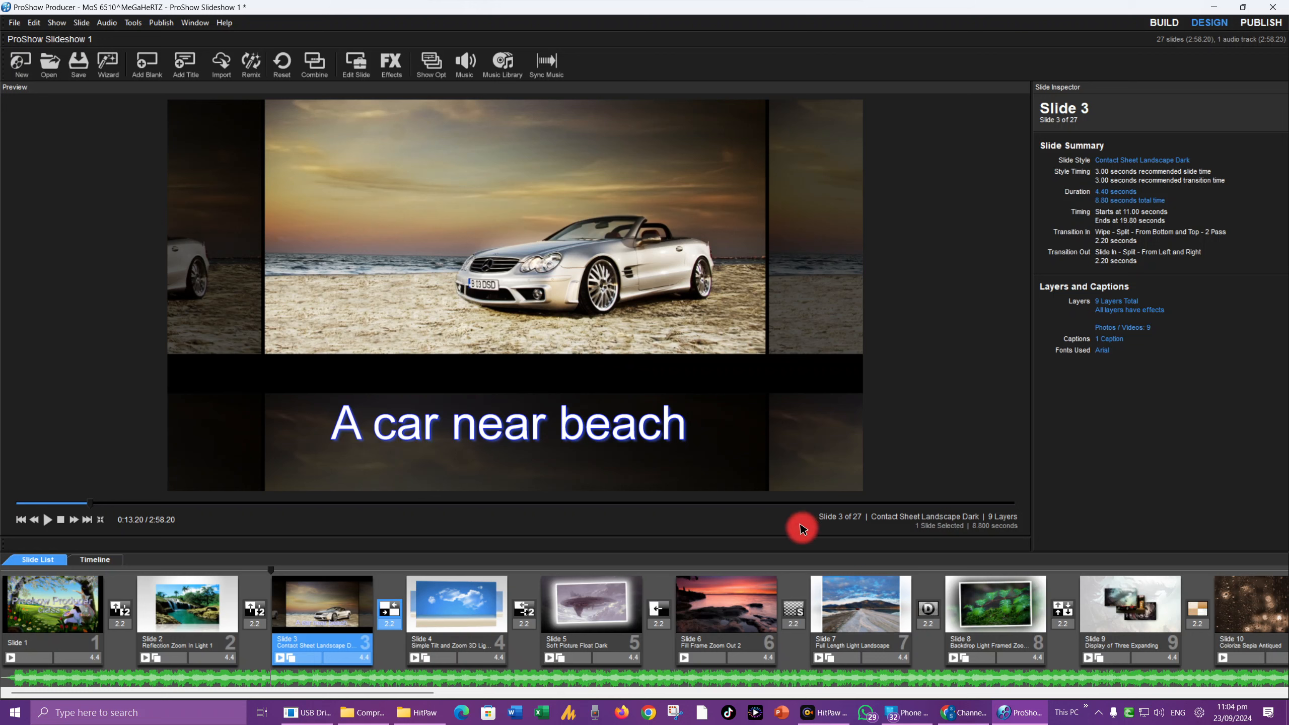
# Lower the soundtrack's master volume to 93% in the show options.
pyautogui.doubleClick(965, 678)
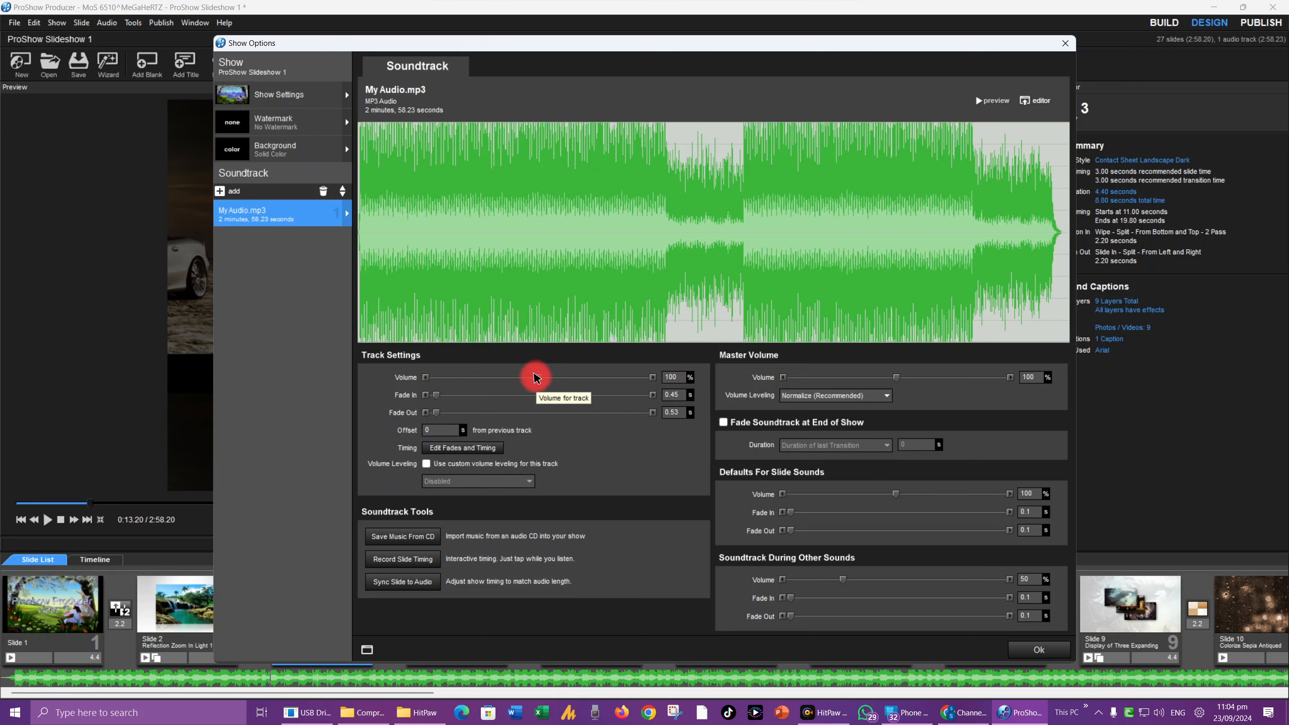
pyautogui.moveTo(901, 376)
pyautogui.mouseDown()
pyautogui.moveTo(917, 376)
pyautogui.moveTo(875, 380)
pyautogui.moveTo(889, 379)
pyautogui.mouseUp()
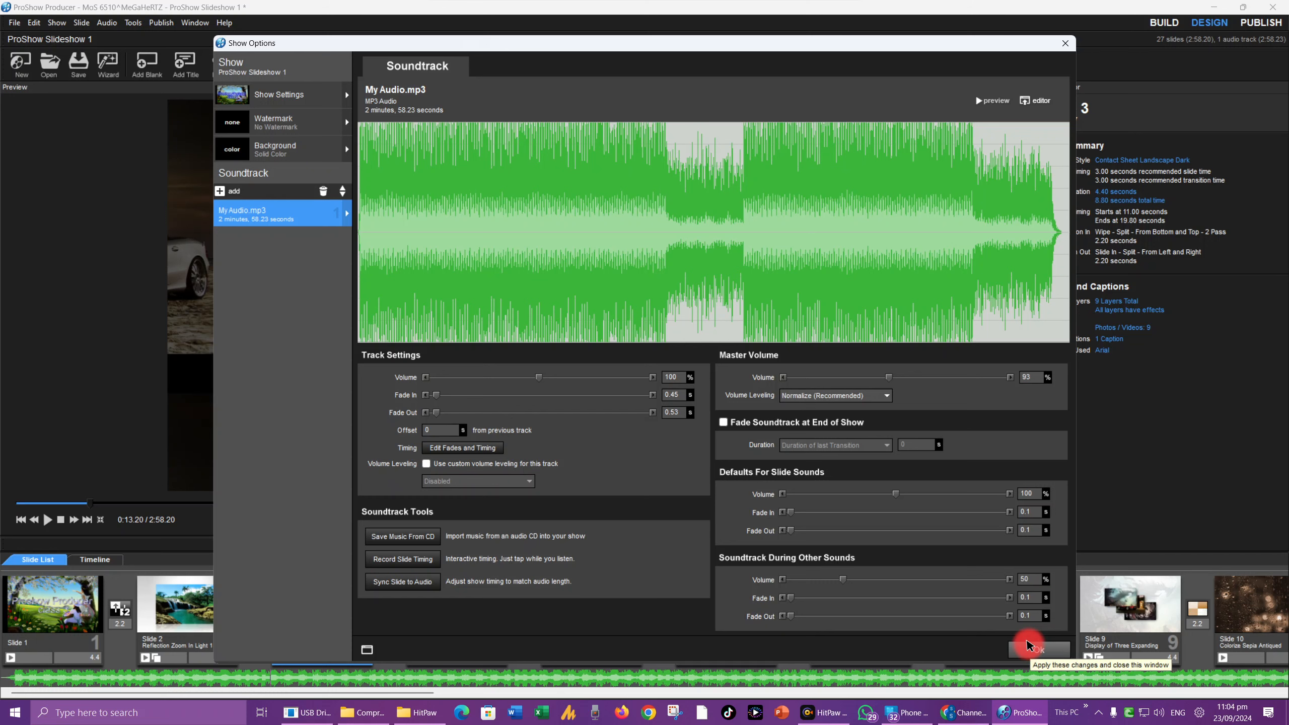
pyautogui.click(1027, 646)
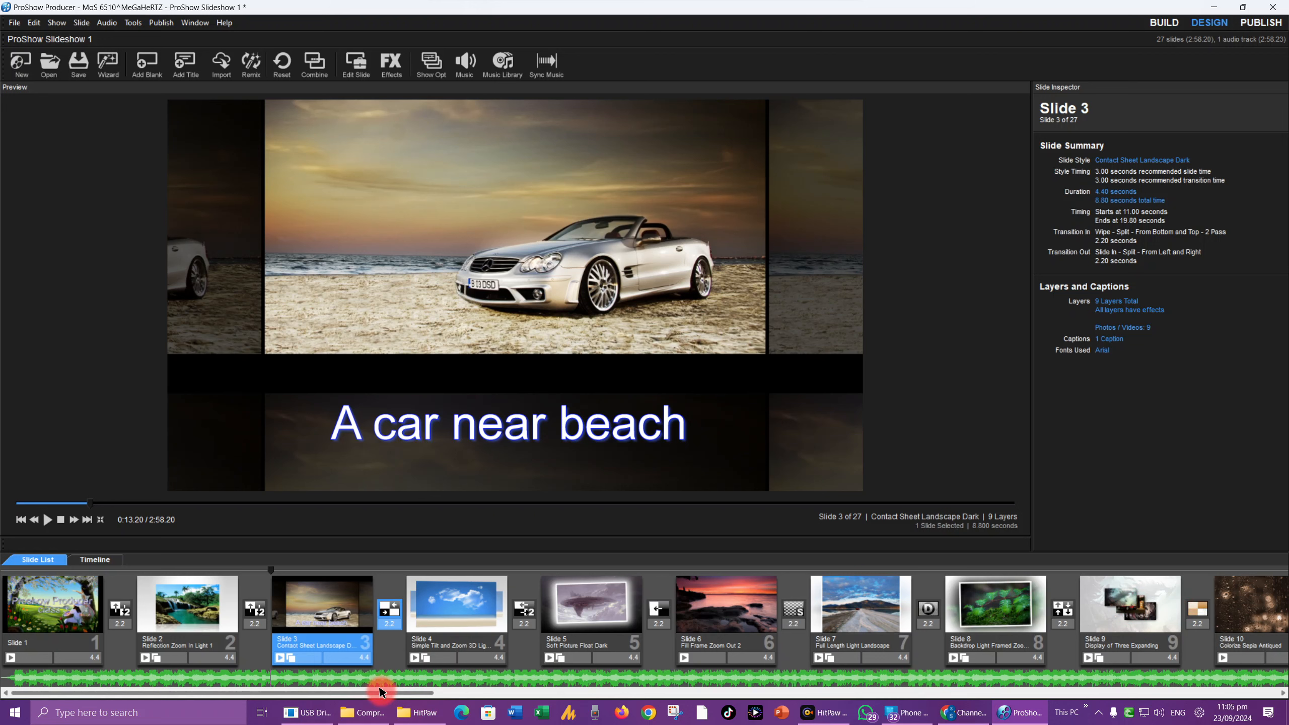
# Replace slide 12's style with Backdrop Dark Framed Zoom In and preview the show from that slide.
pyautogui.moveTo(402, 692); pyautogui.dragTo(693, 689)
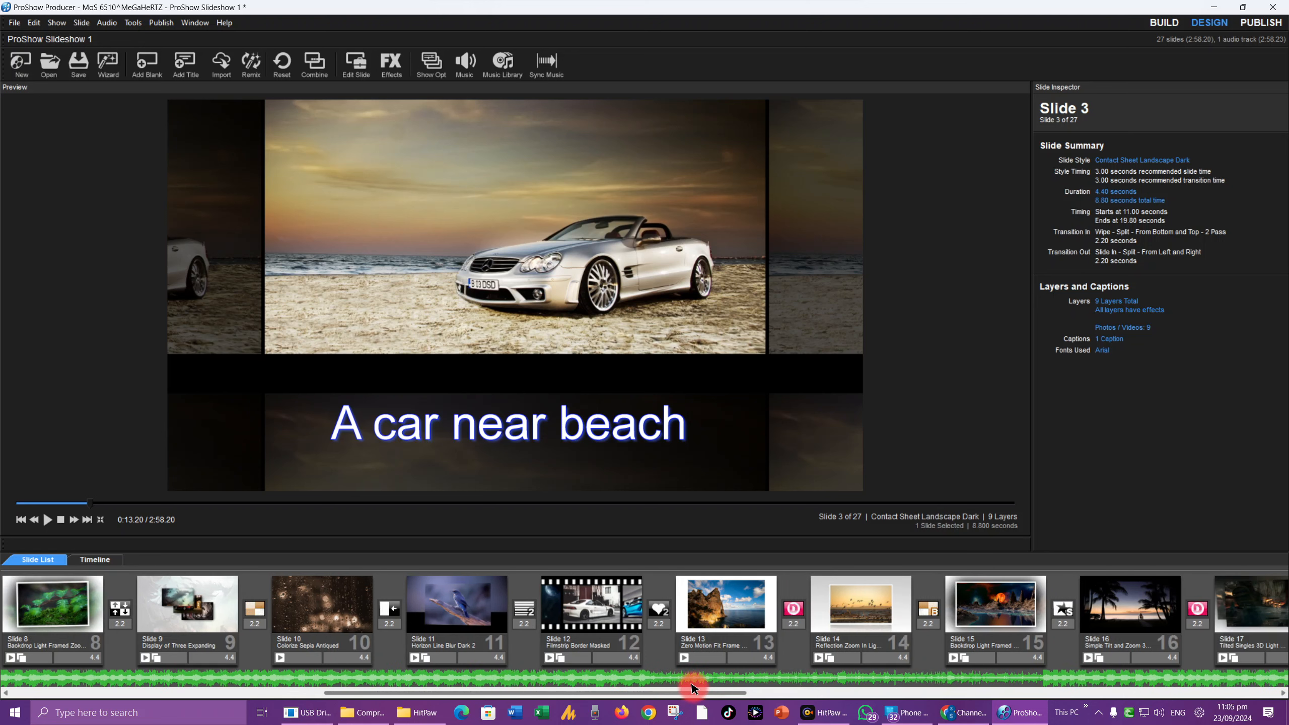
pyautogui.click(599, 617)
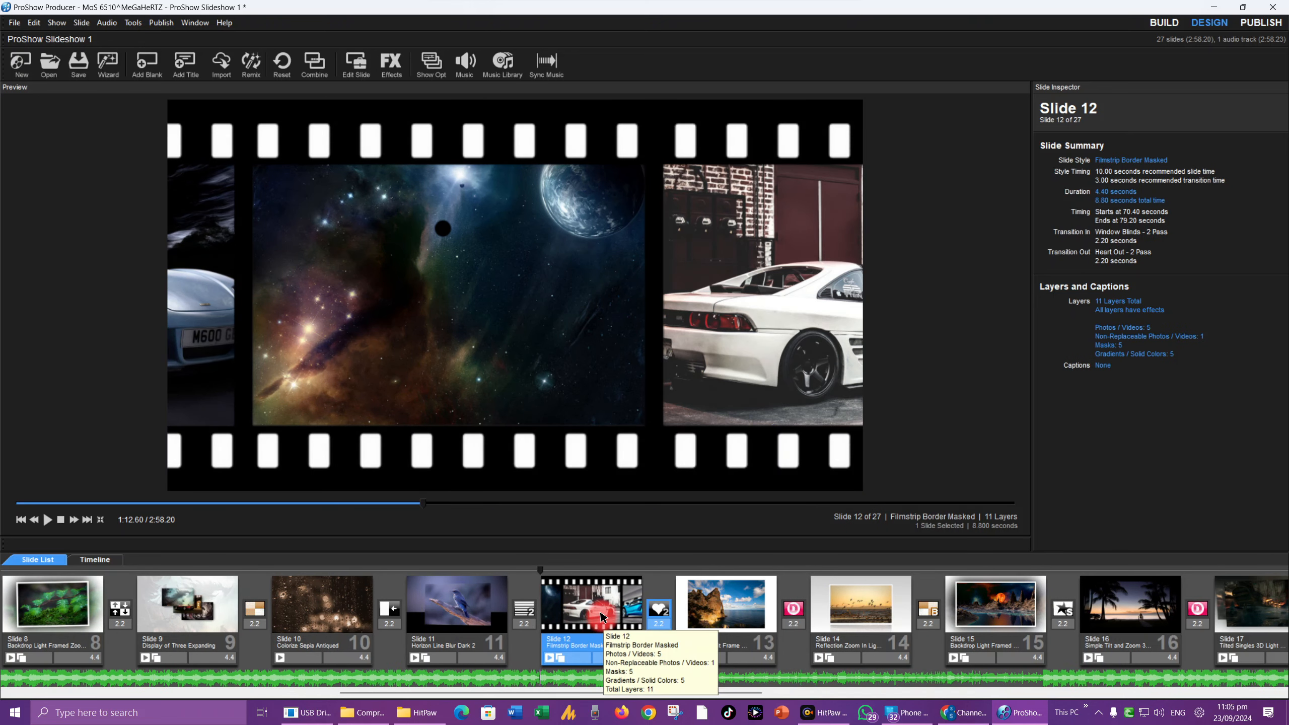
pyautogui.doubleClick(600, 616)
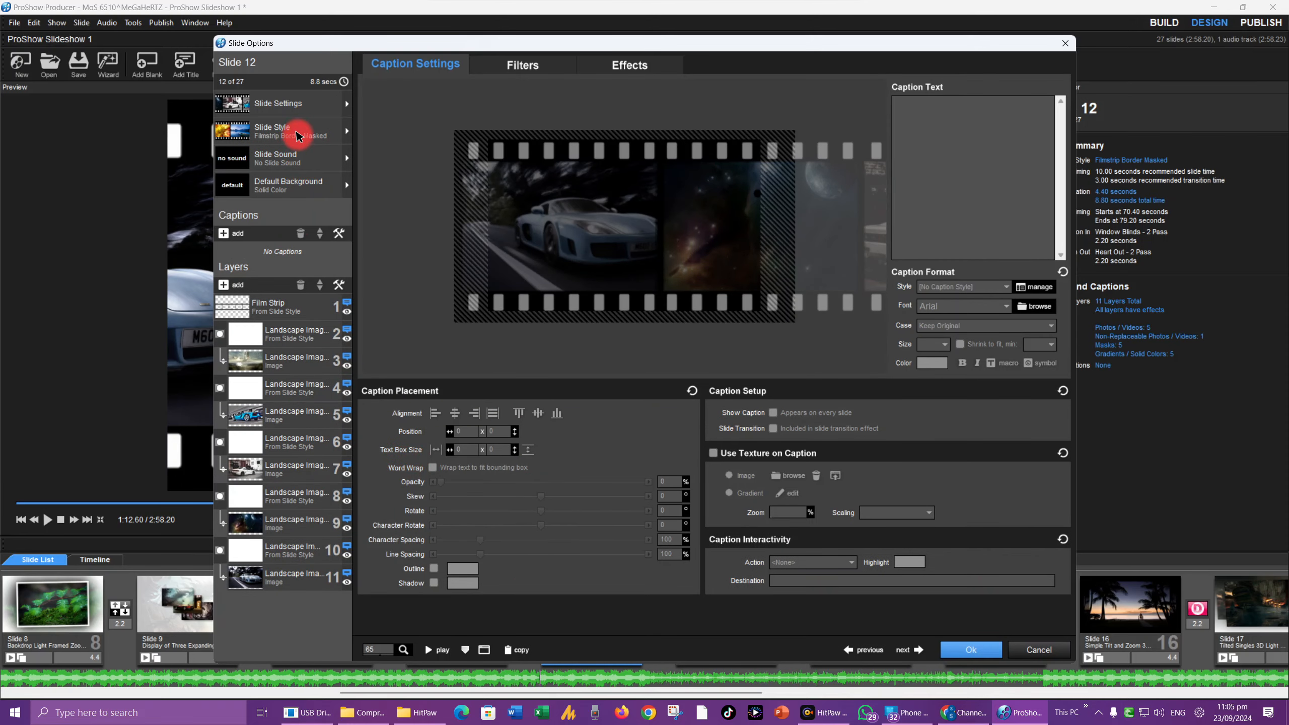
pyautogui.click(300, 131)
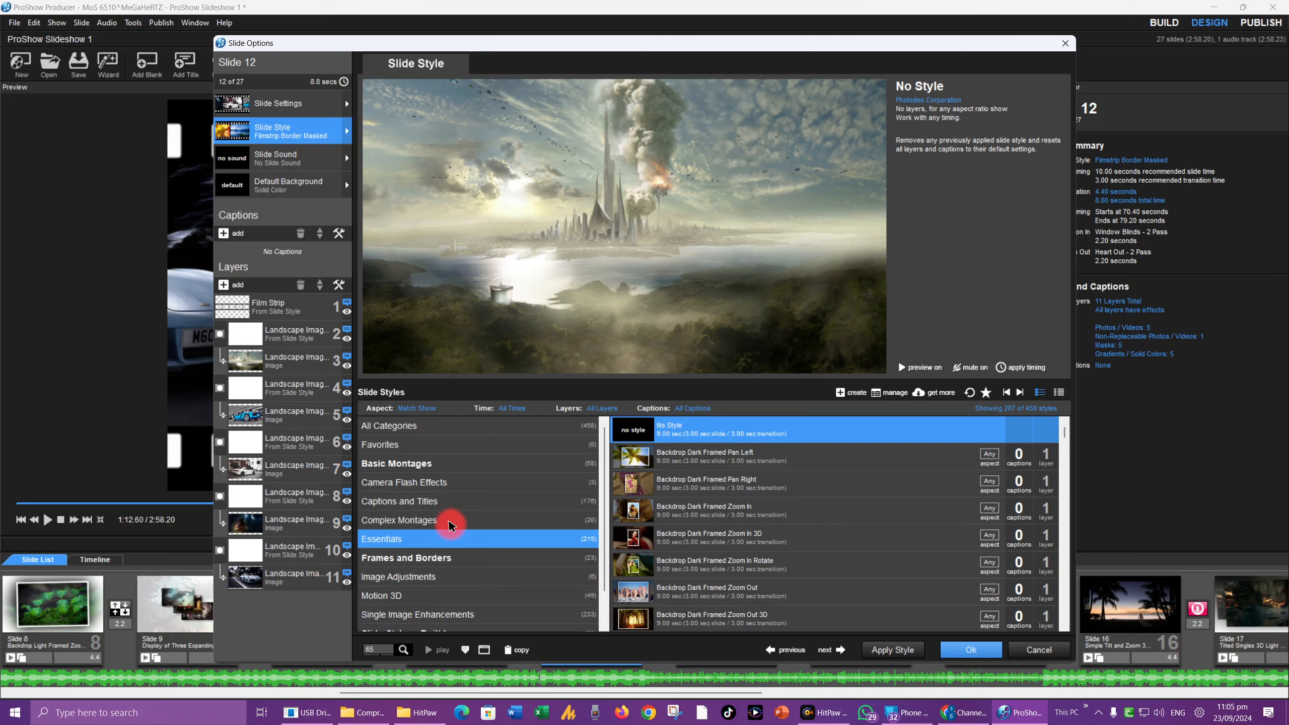
pyautogui.click(713, 507)
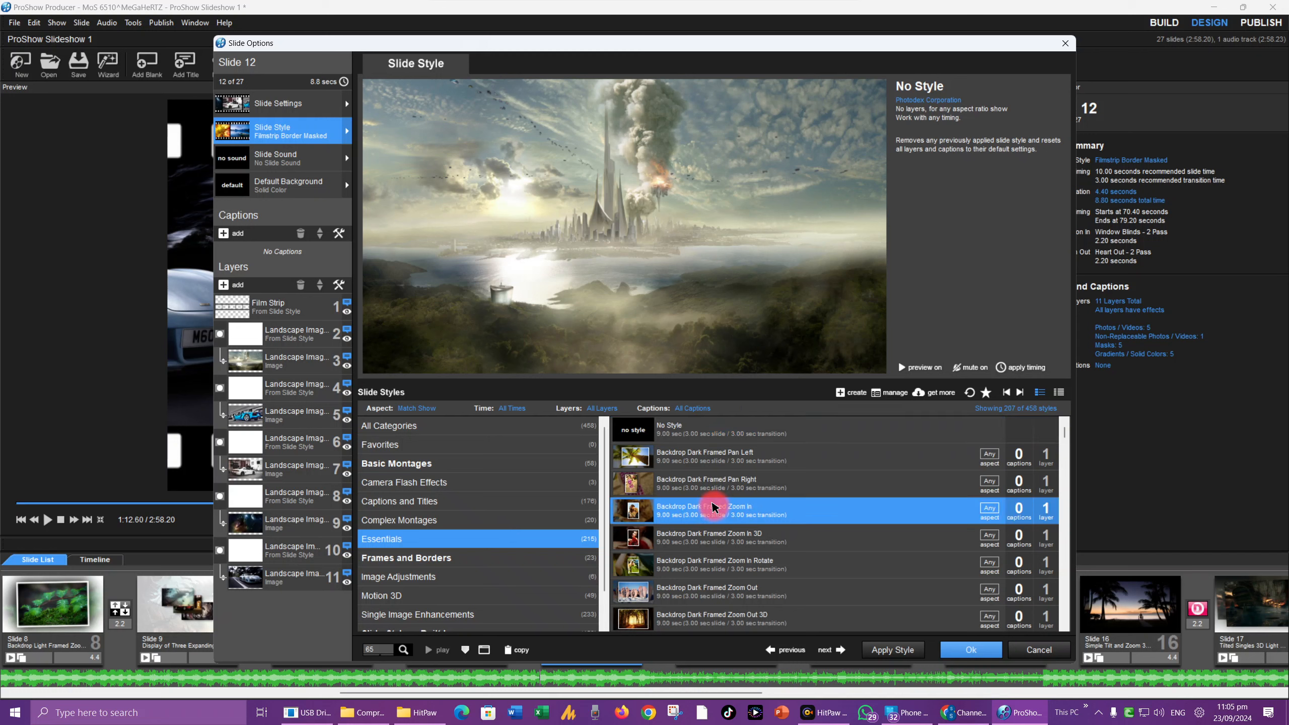
pyautogui.click(892, 650)
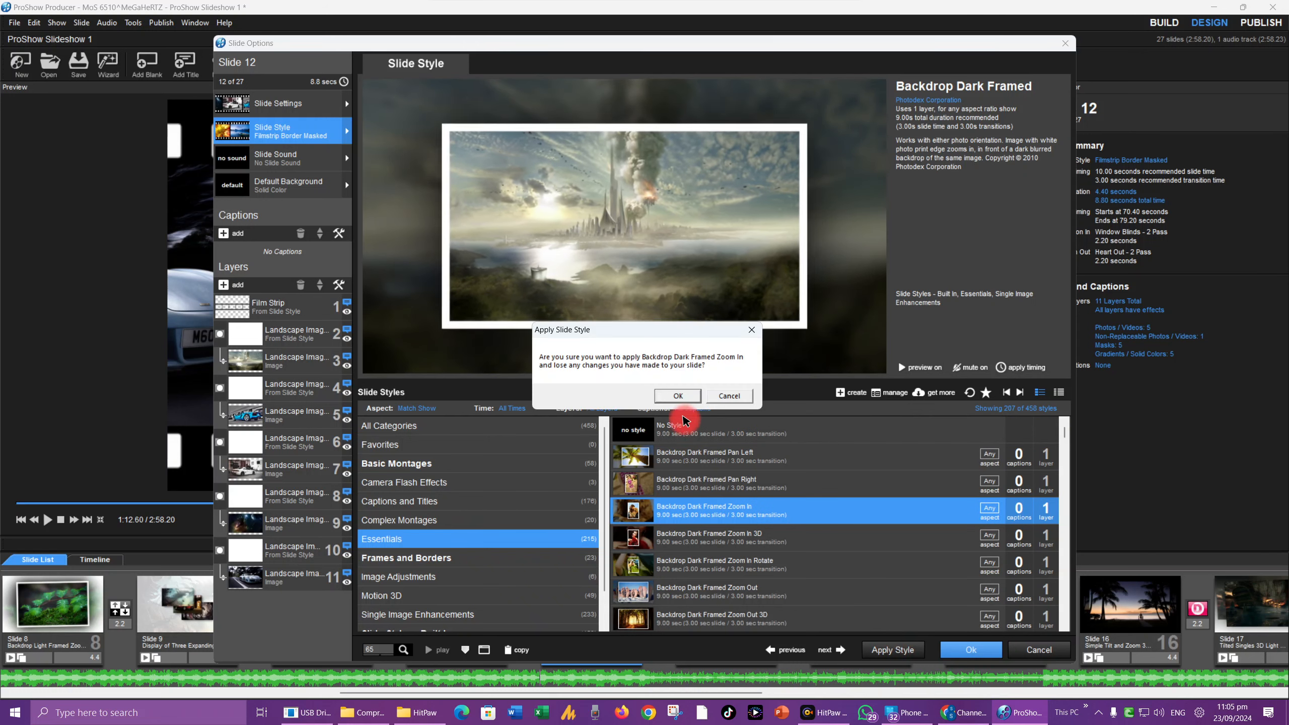
pyautogui.click(678, 396)
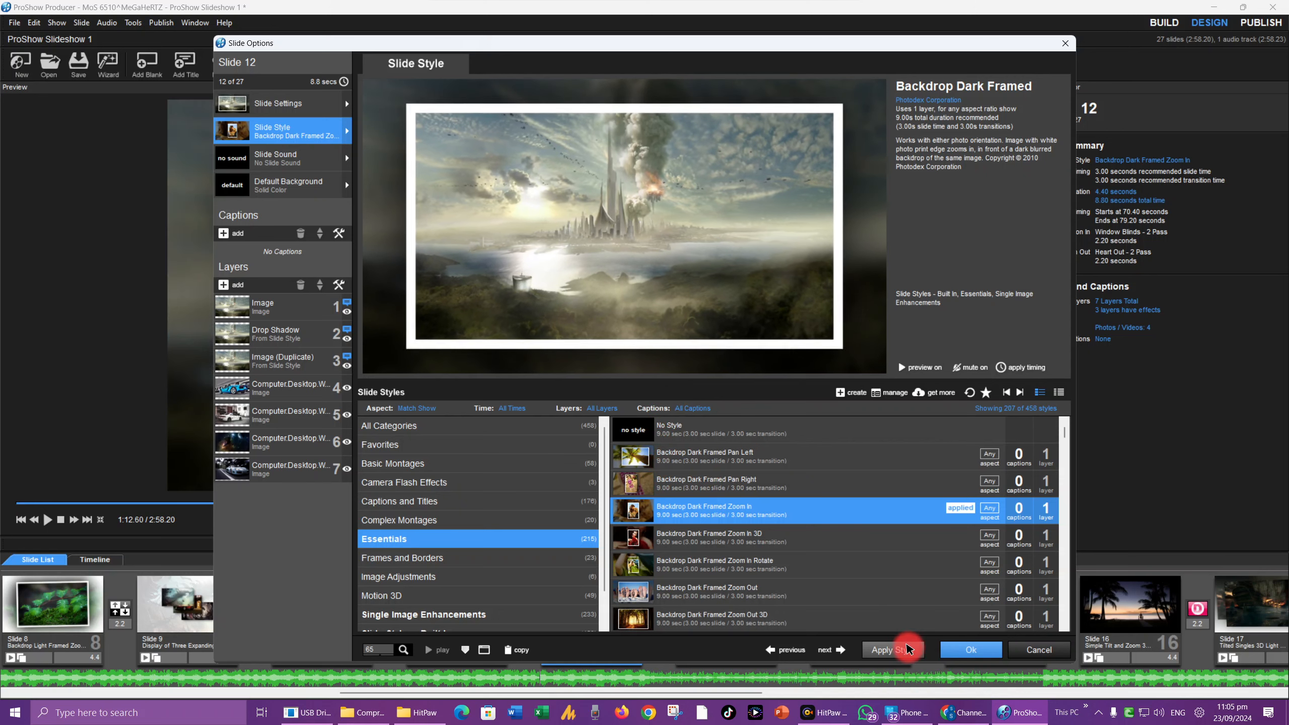
pyautogui.click(903, 649)
pyautogui.click(678, 397)
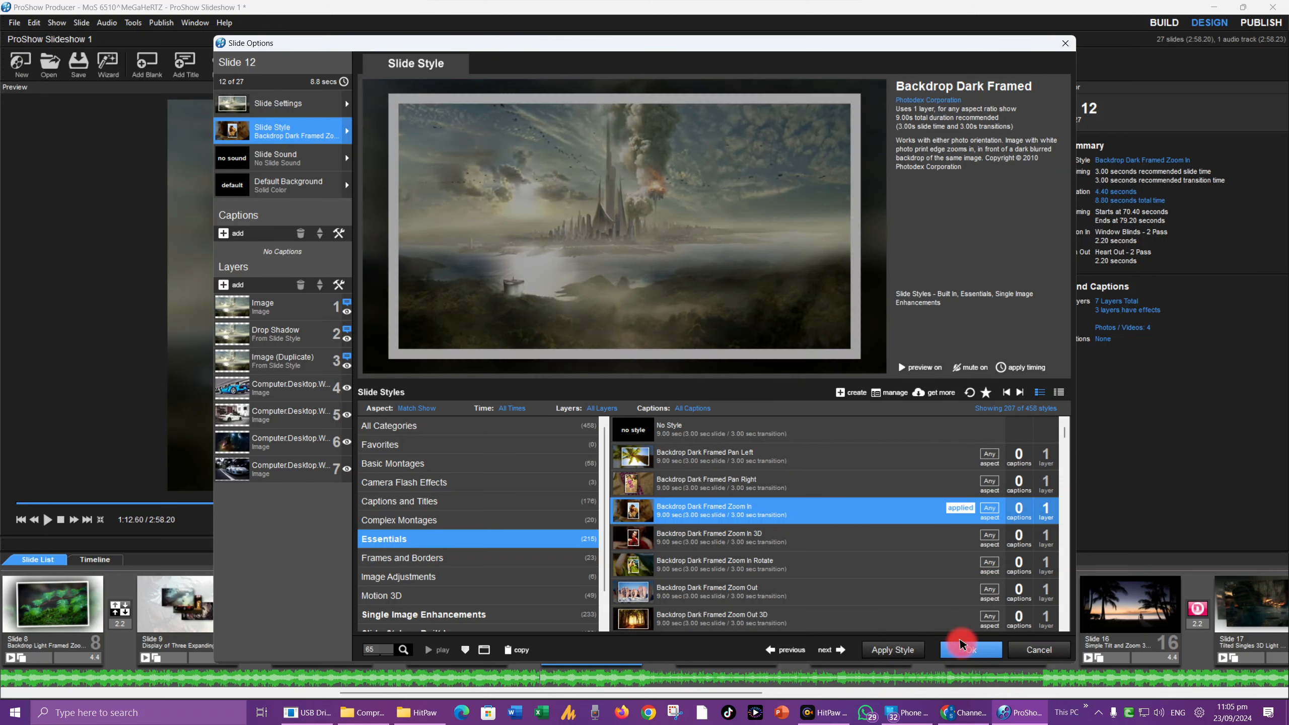
pyautogui.click(971, 650)
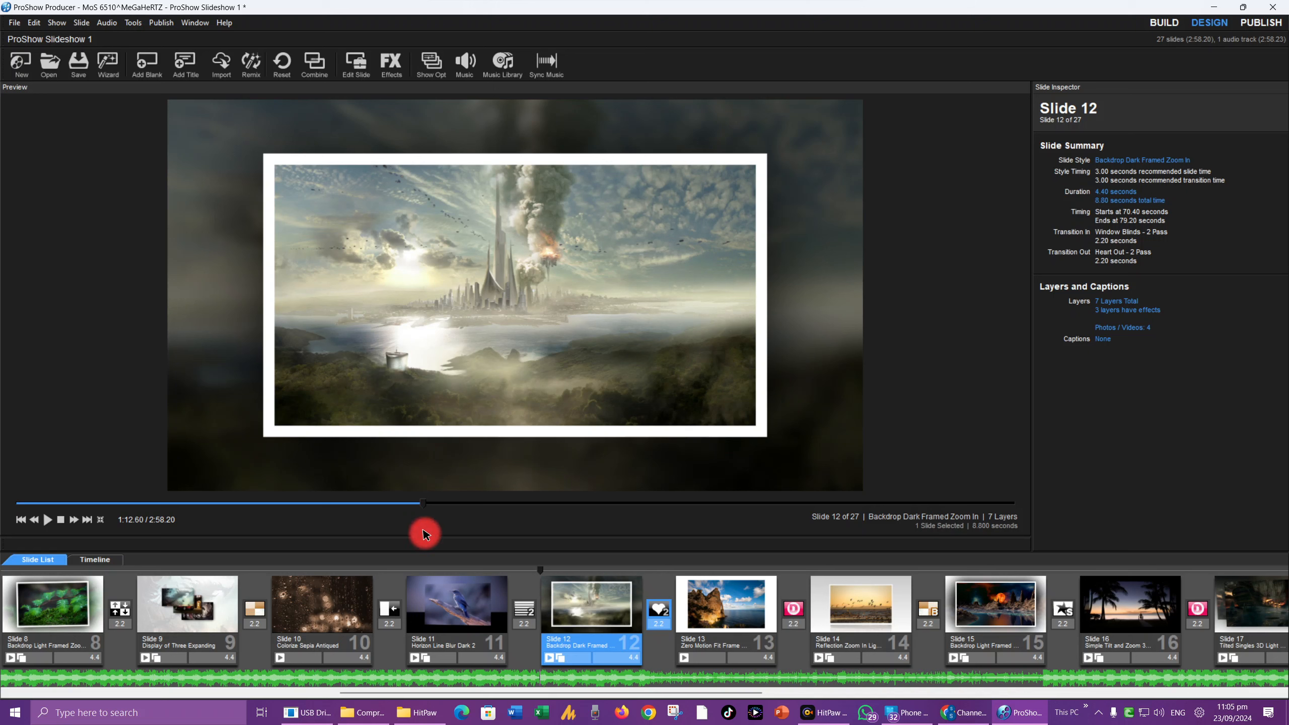
pyautogui.click(48, 519)
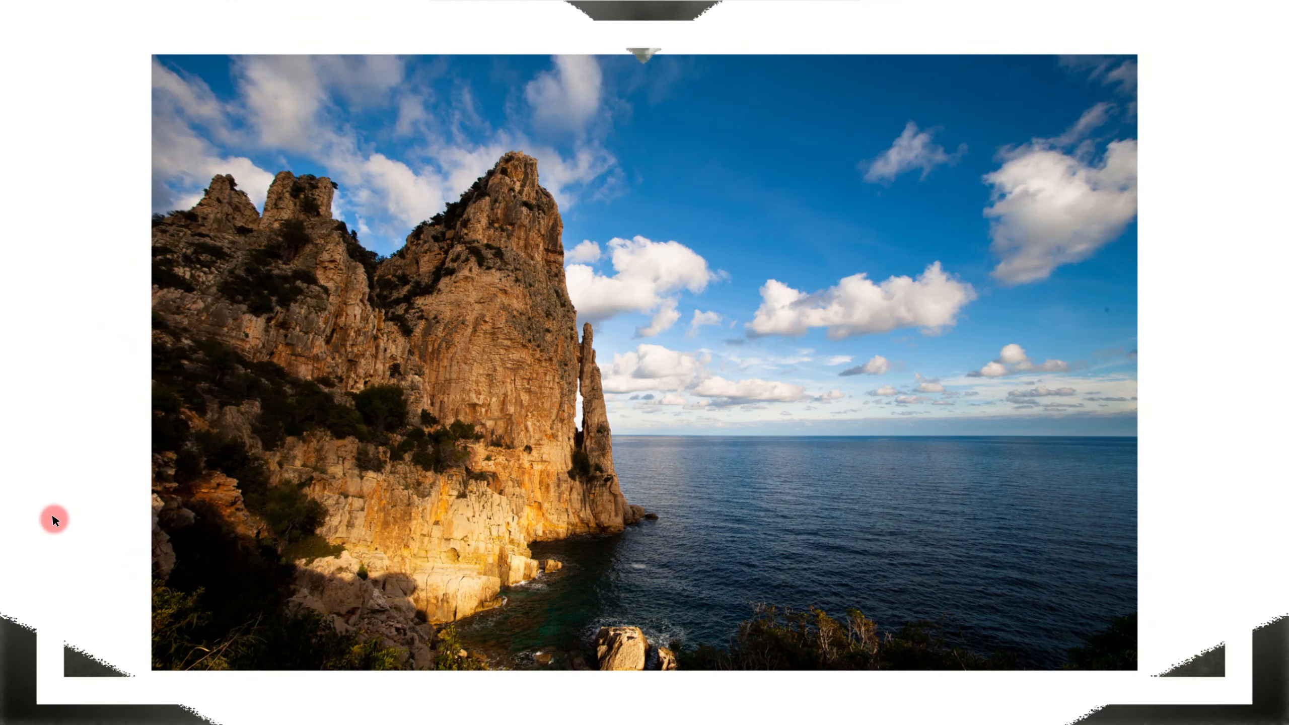
pyautogui.press('Escape')
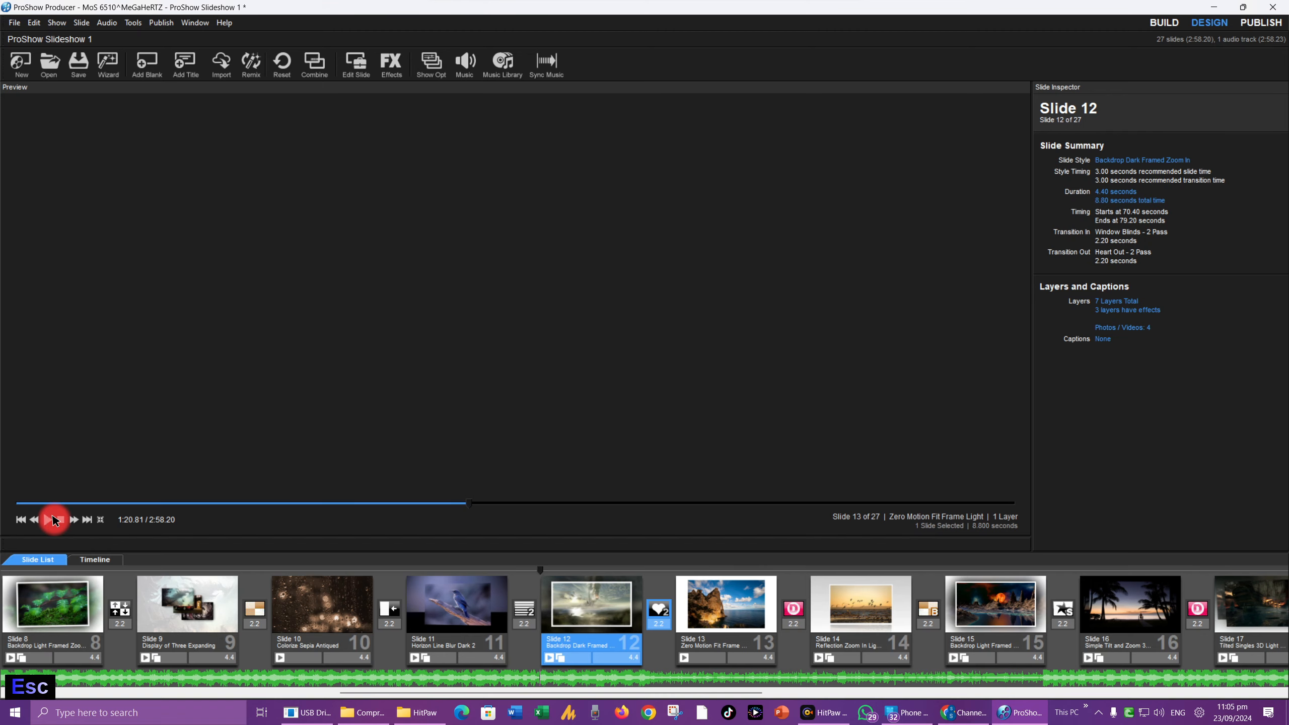
# Start publishing the show in the Video for Web, Devices and Computers format.
pyautogui.click(1261, 23)
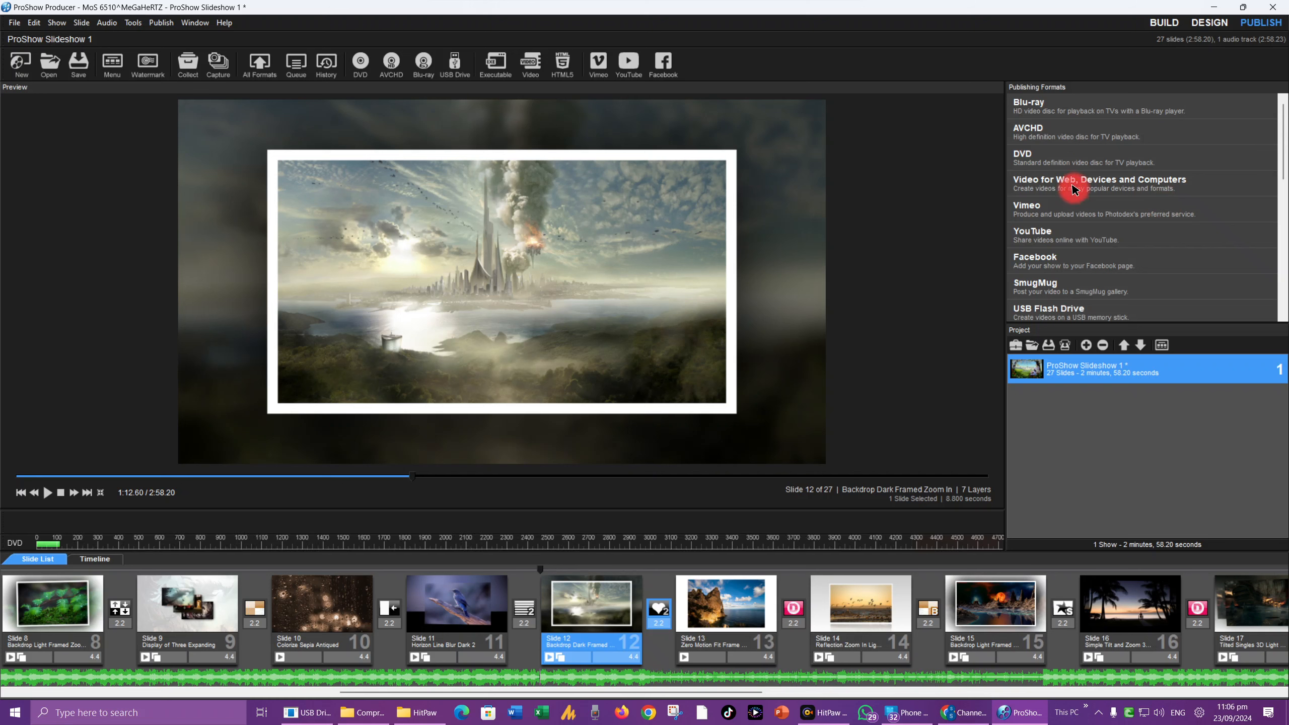
pyautogui.click(1074, 189)
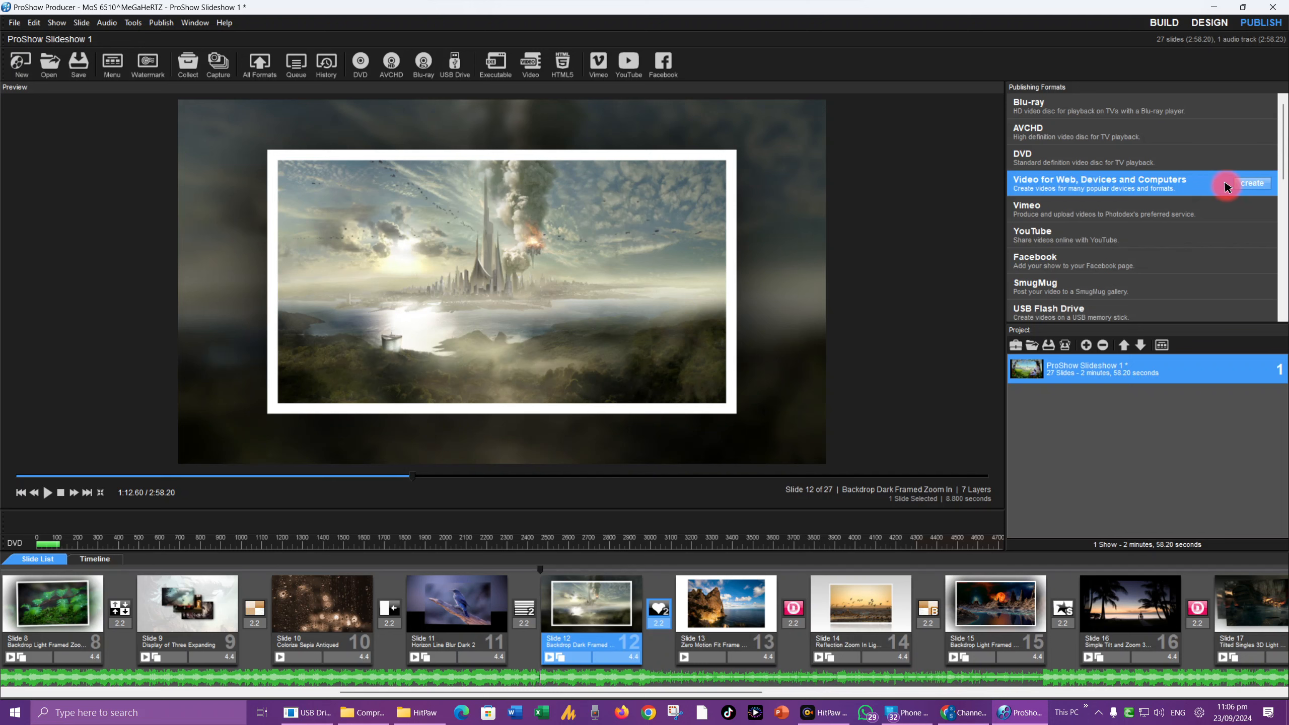
pyautogui.click(1246, 184)
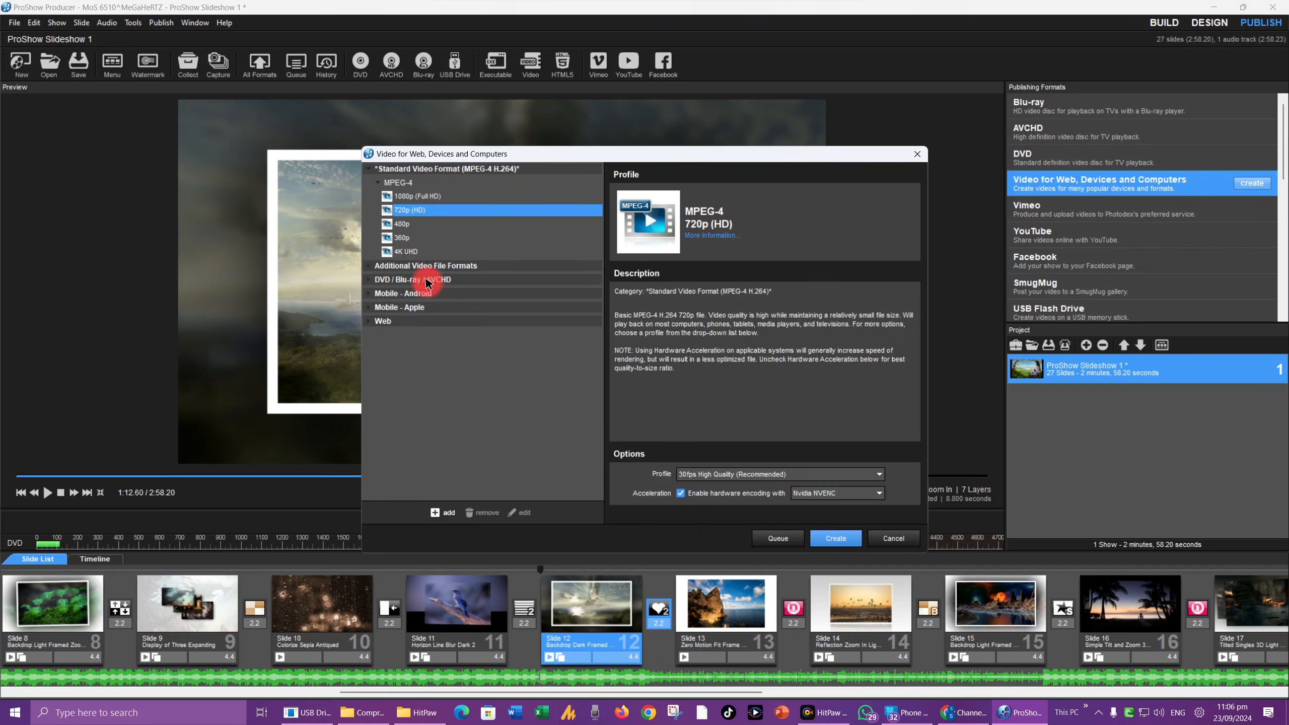
# Compare the standard MPEG-4 video profiles: 1080p (Full HD), 720p (HD), 480p, 360p and 4K UHD.
pyautogui.click(403, 196)
pyautogui.click(403, 210)
pyautogui.click(402, 223)
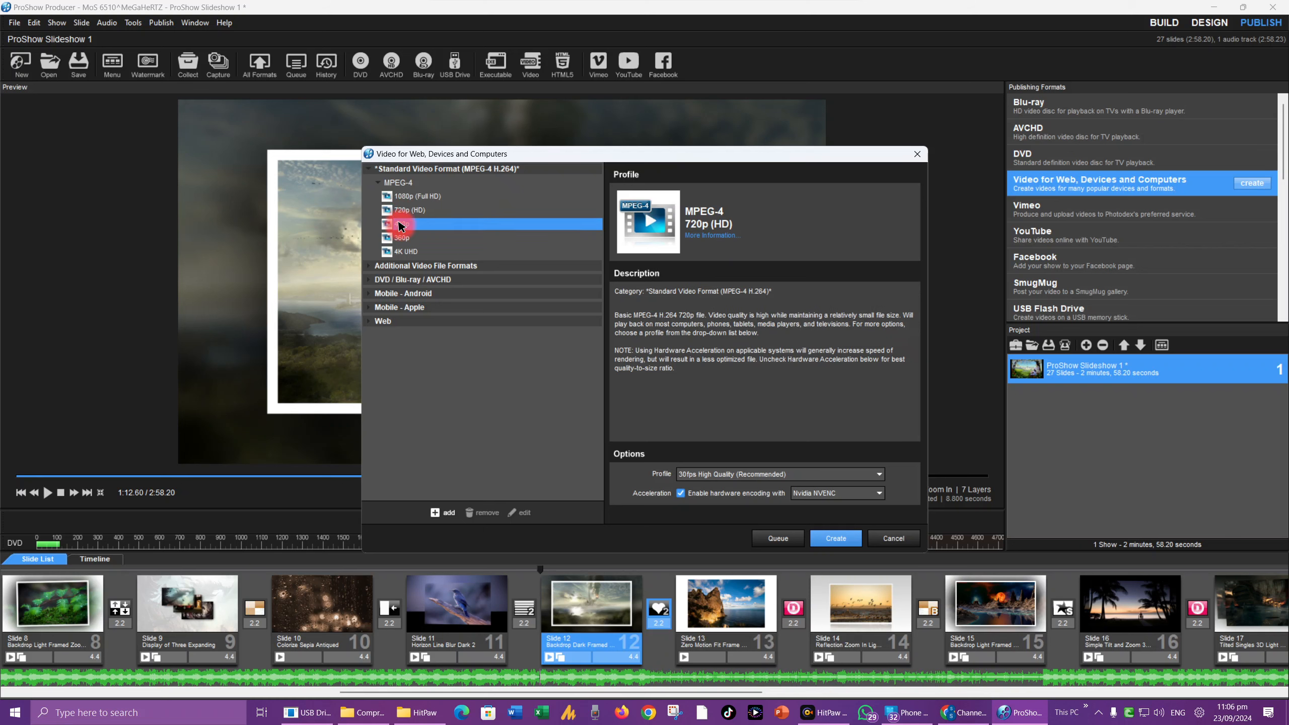
pyautogui.click(402, 237)
pyautogui.click(402, 252)
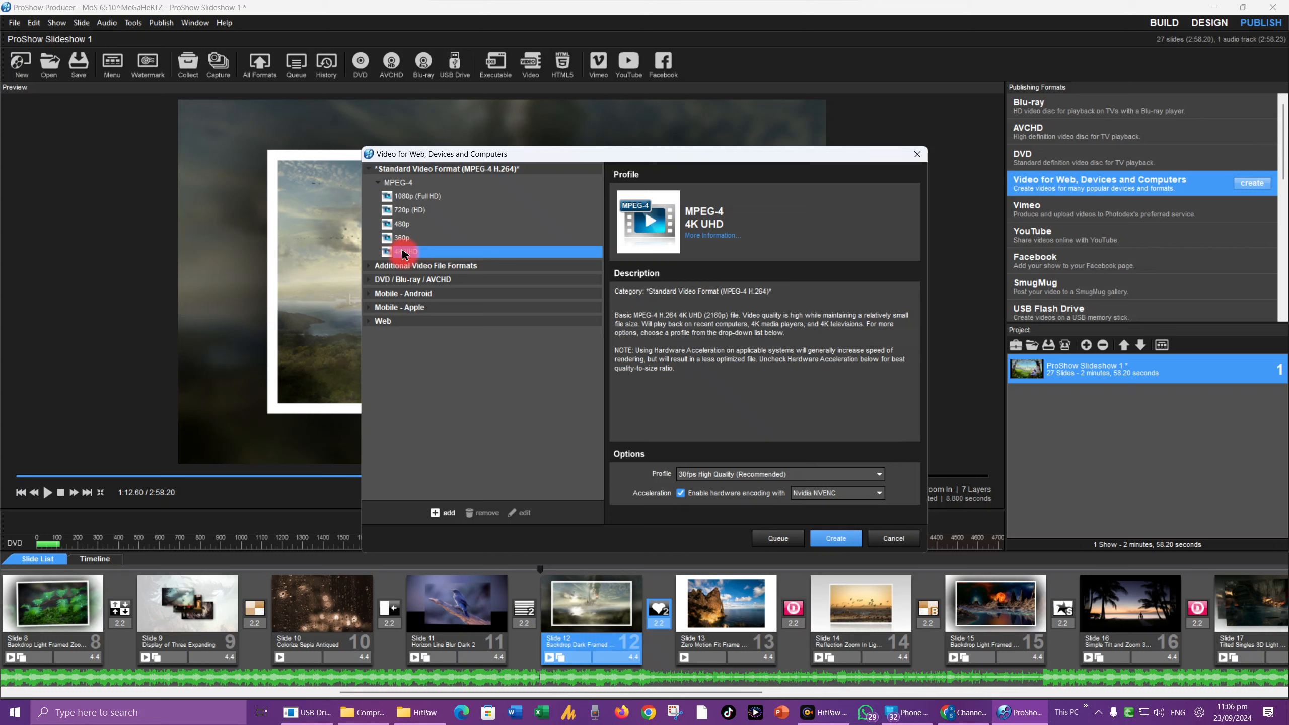
pyautogui.click(409, 197)
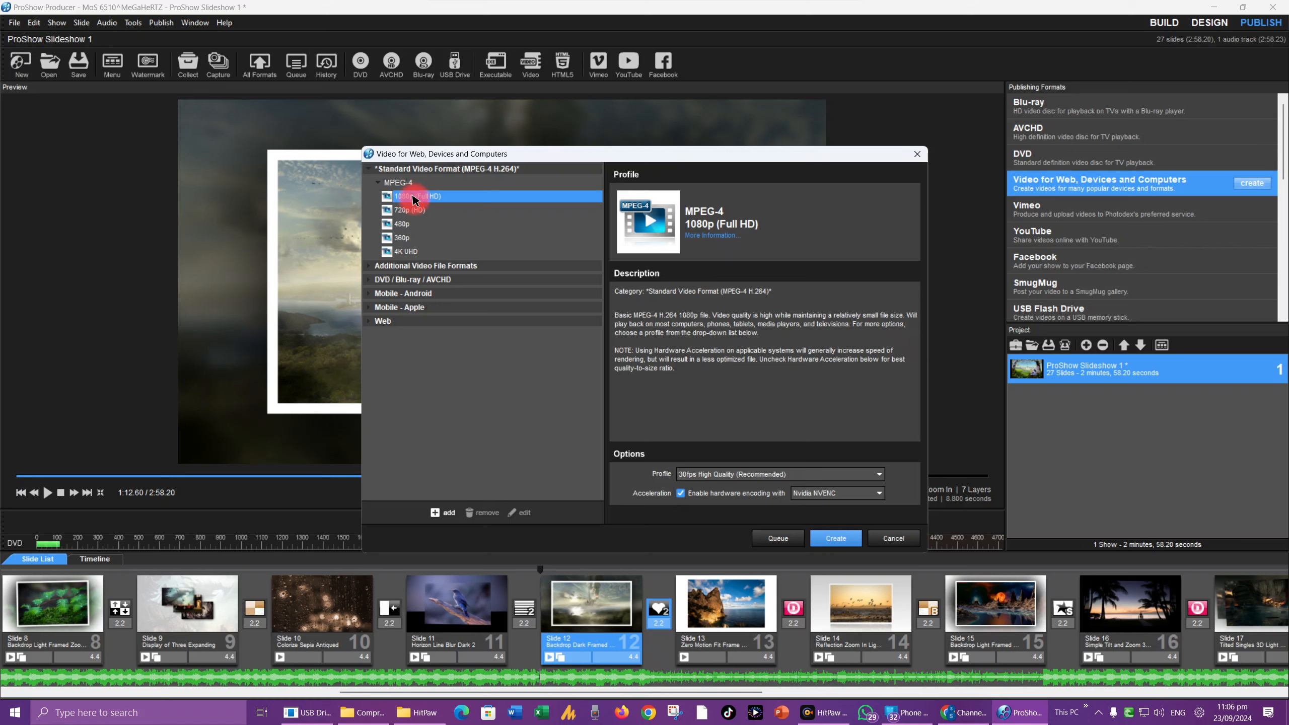
pyautogui.click(412, 211)
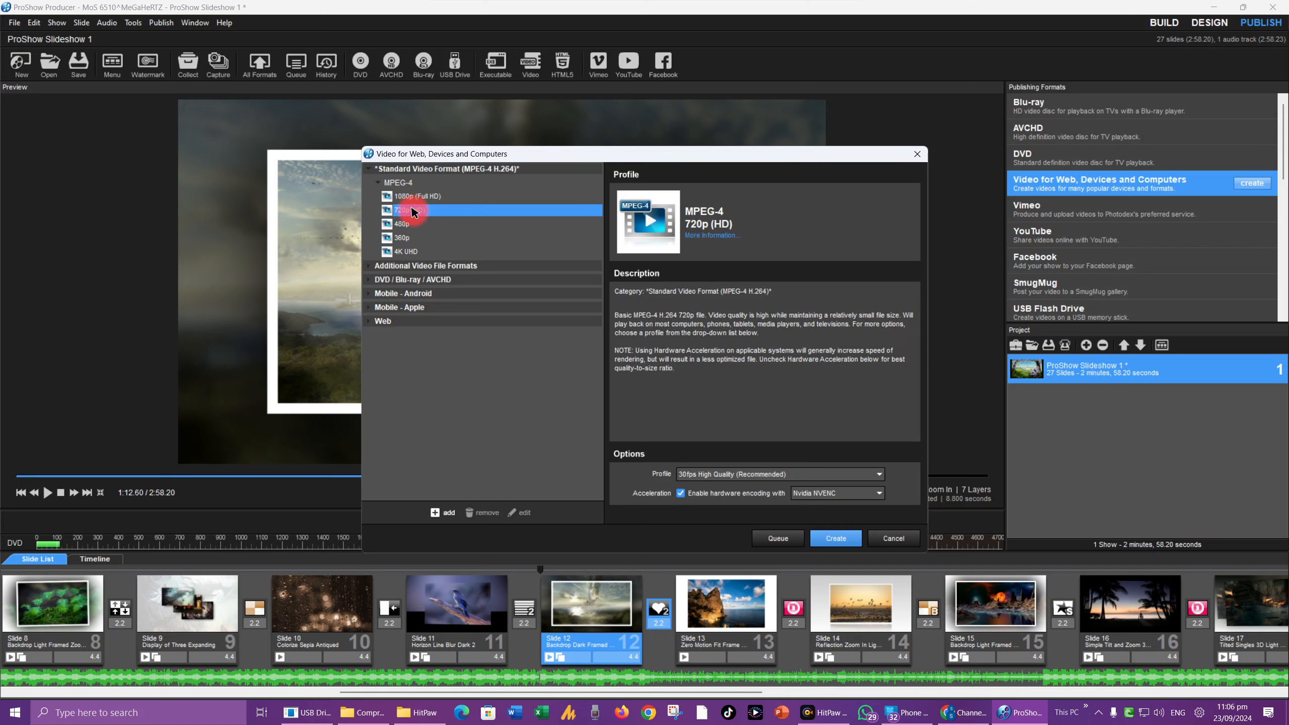
pyautogui.click(423, 197)
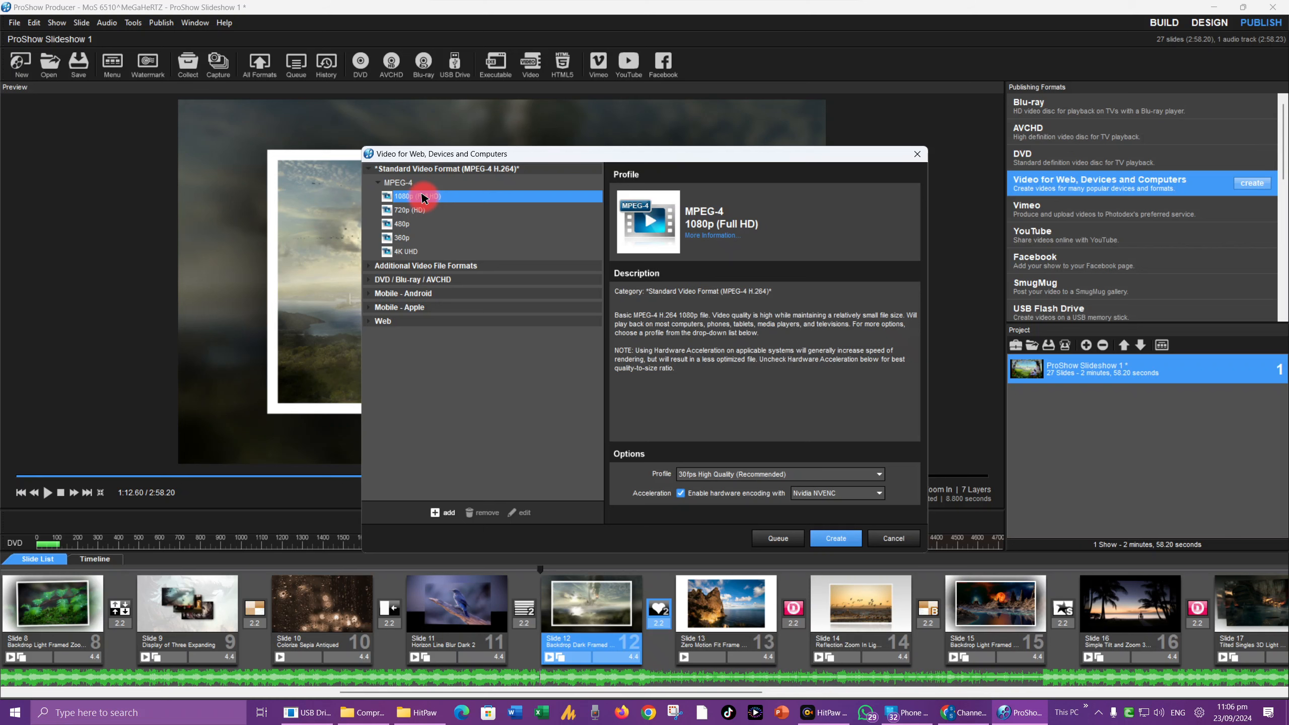
pyautogui.click(407, 251)
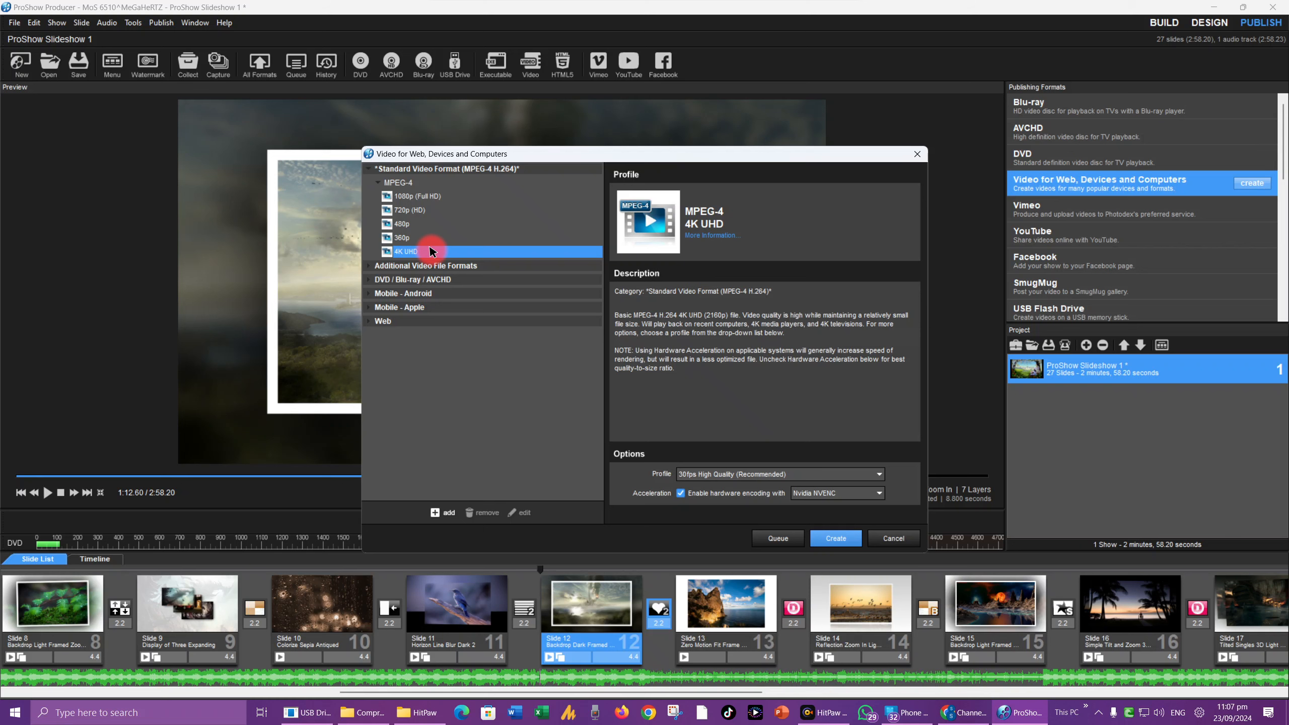
# Render the show as a 720p (HD) MPEG-4 video saved on the Desktop as "class 3 proshow".
pyautogui.click(416, 210)
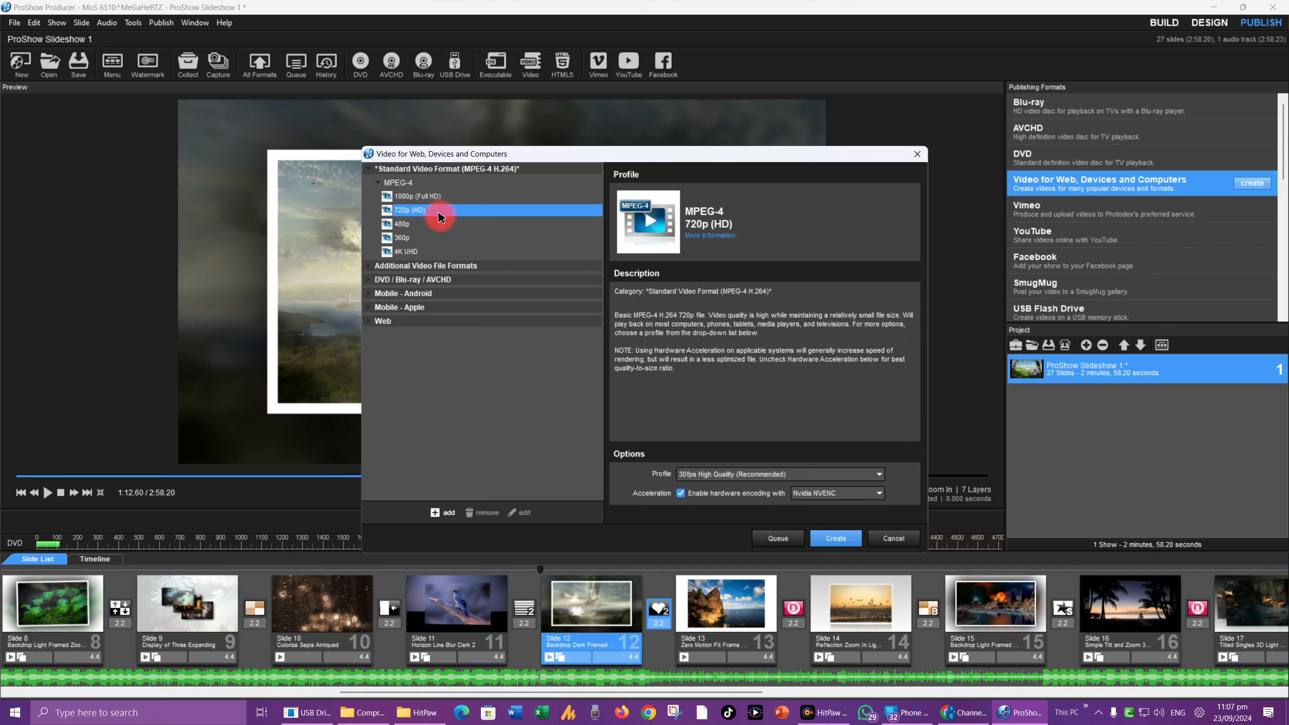
pyautogui.click(835, 537)
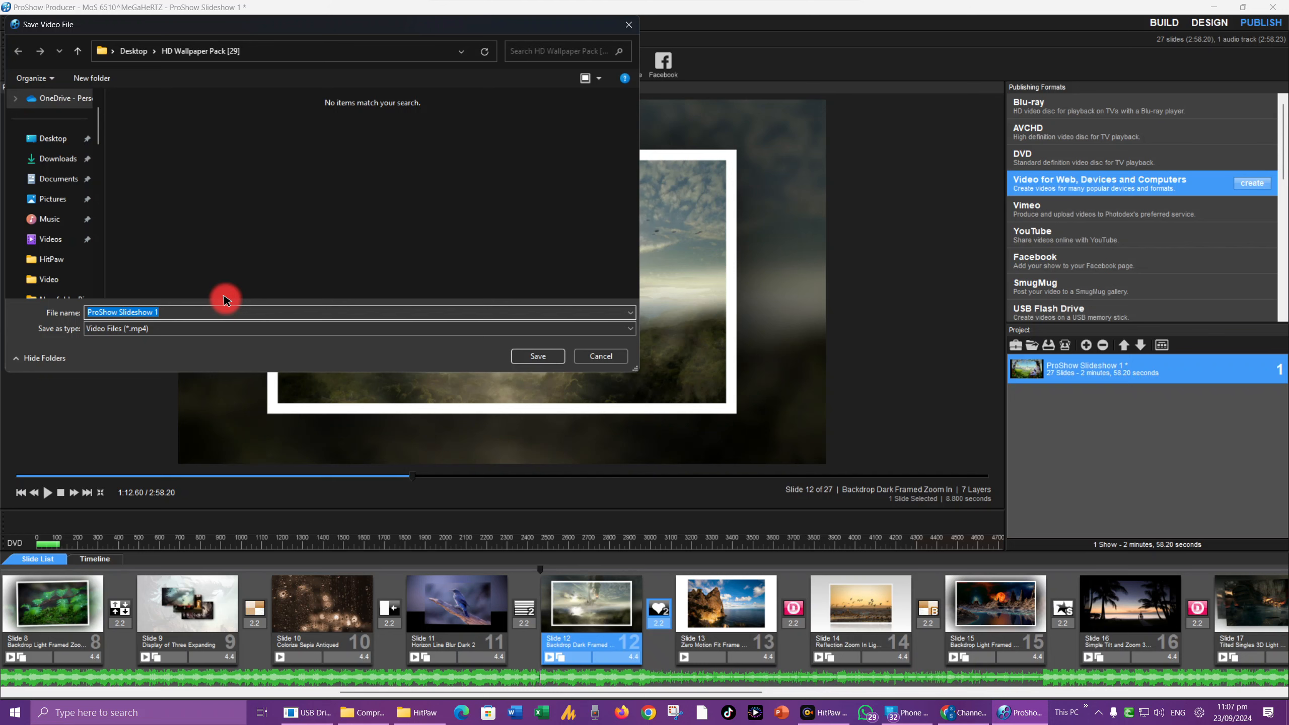
pyautogui.write('class ')
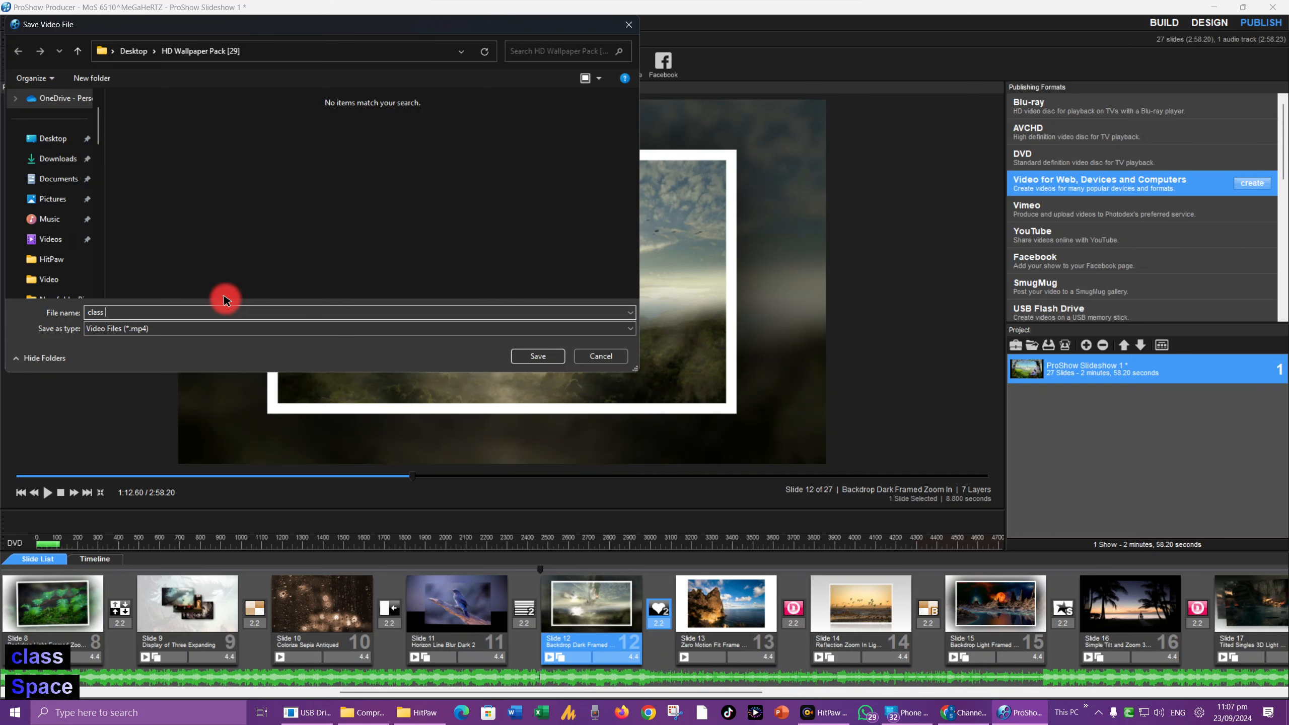
pyautogui.write('3 proshow')
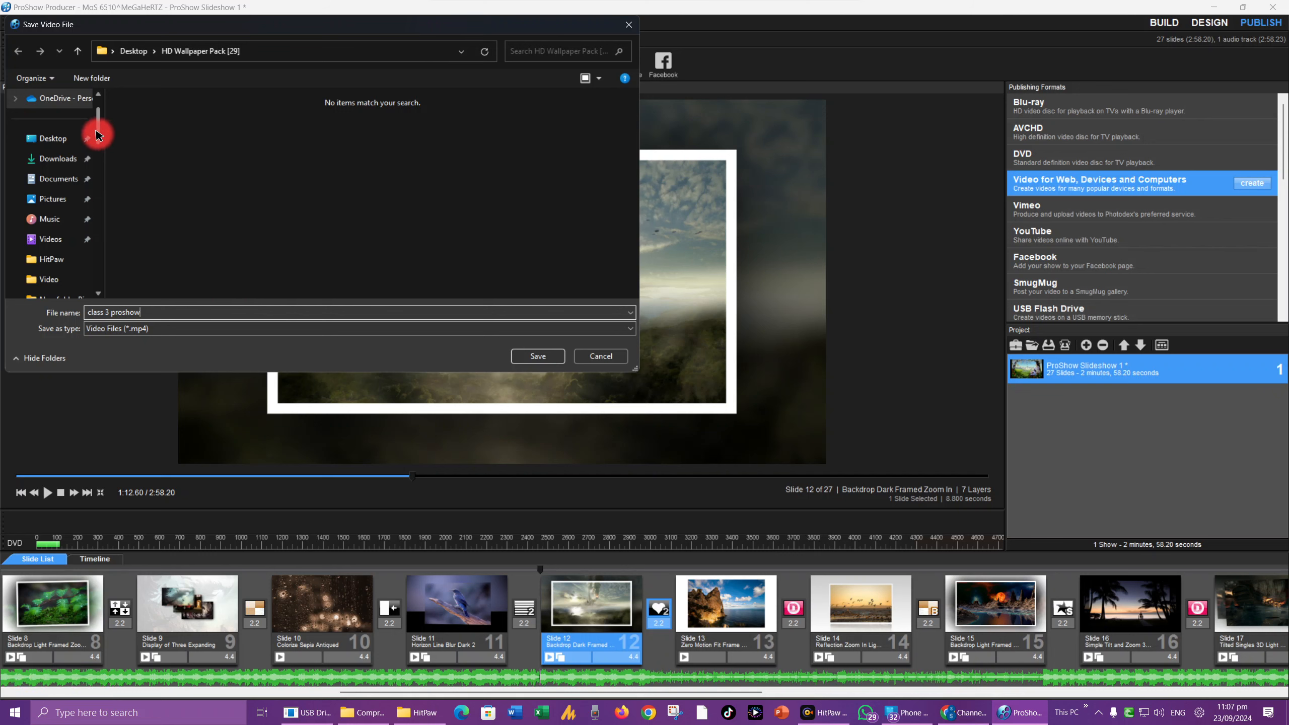
pyautogui.click(60, 137)
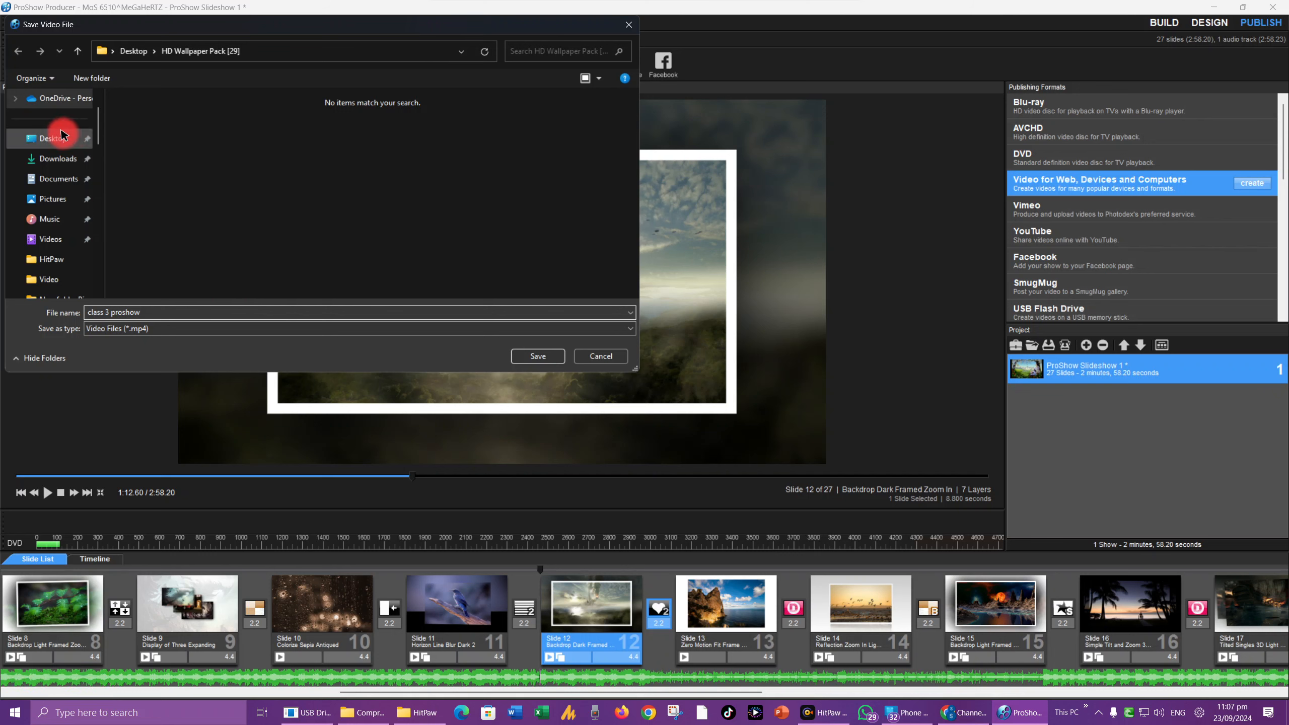
pyautogui.click(538, 356)
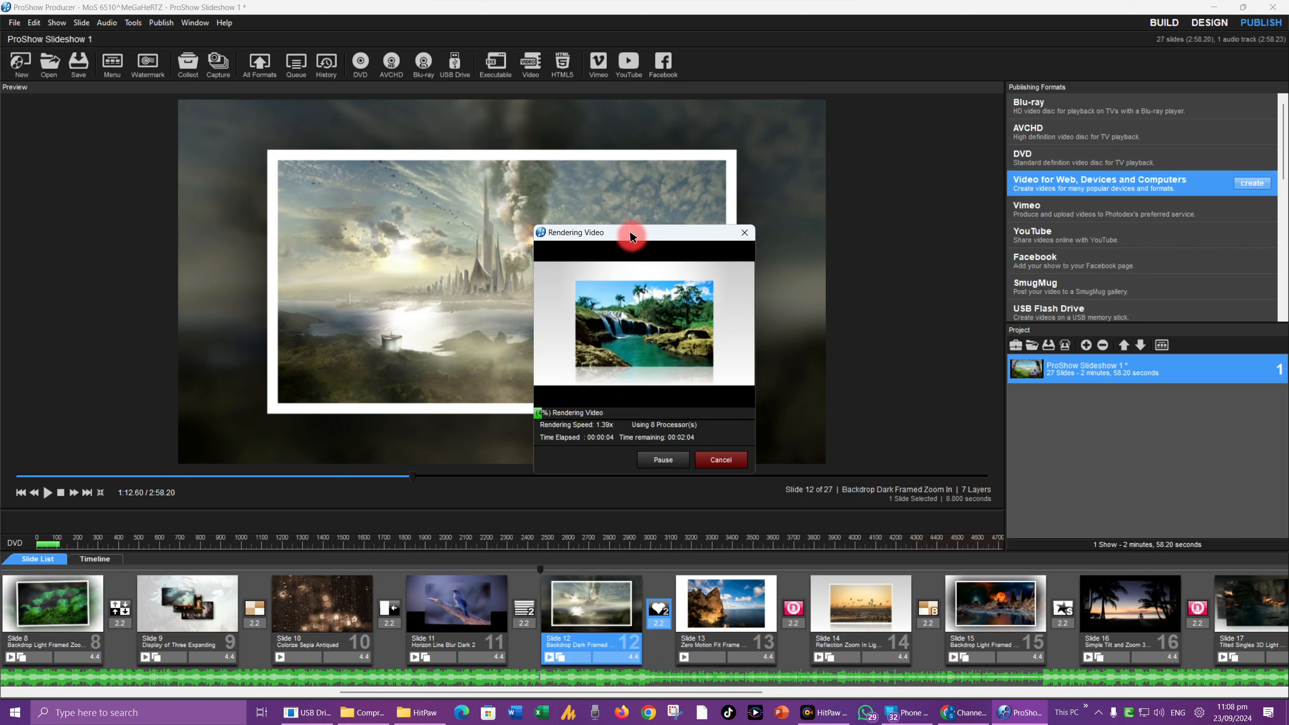
pyautogui.moveTo(639, 231); pyautogui.dragTo(448, 213)
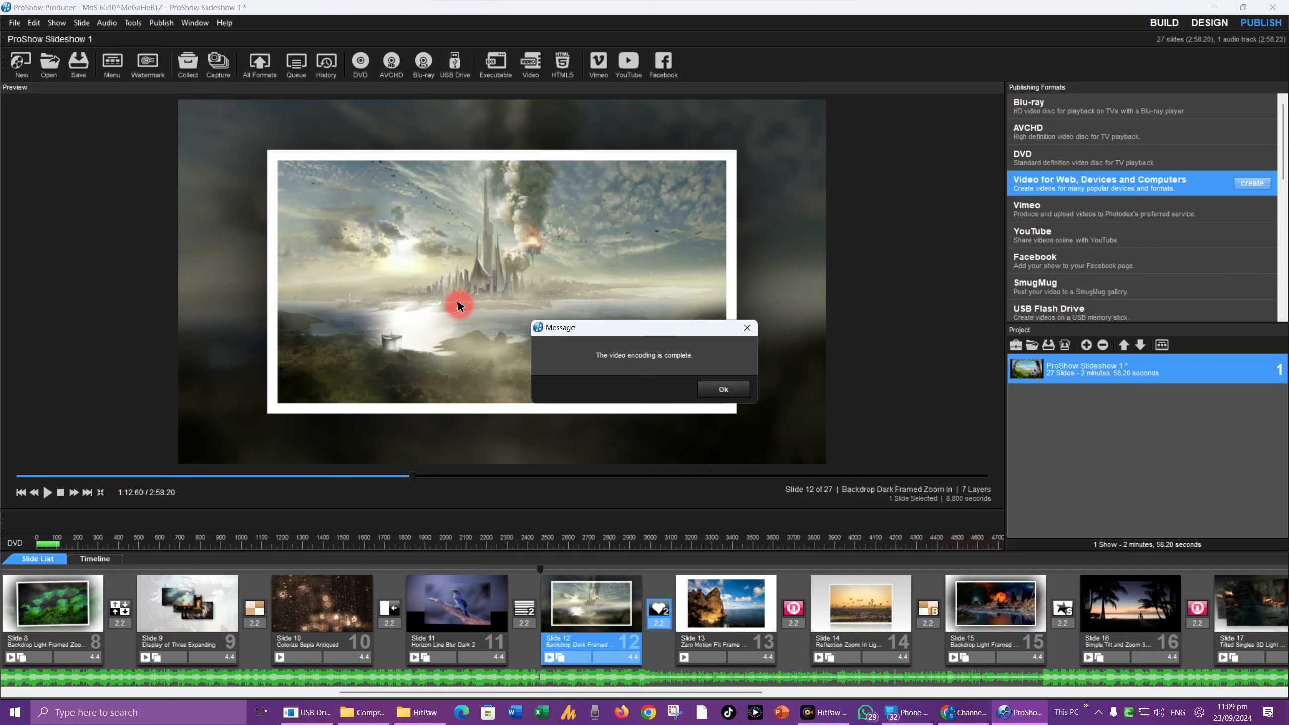
pyautogui.click(724, 390)
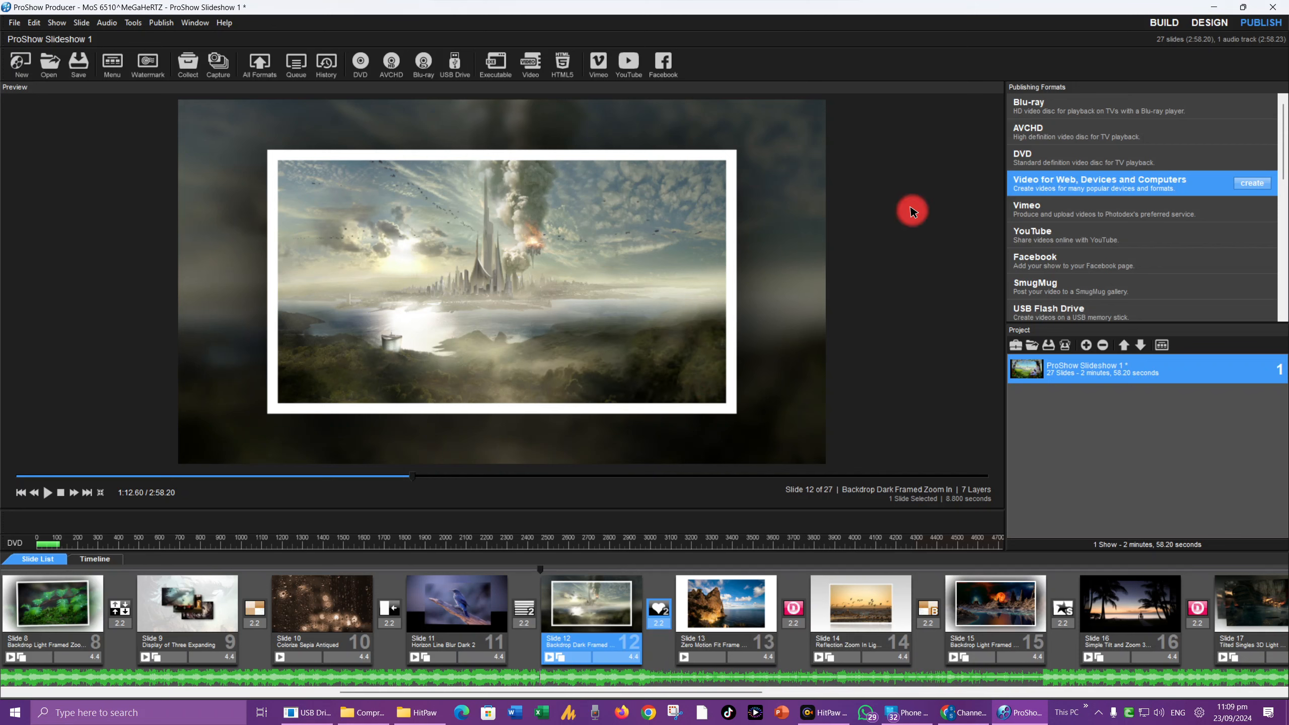
# Play the exported "class 3 proshow" video from the desktop in Media Player with its volume lowered to 5.
pyautogui.click(1215, 7)
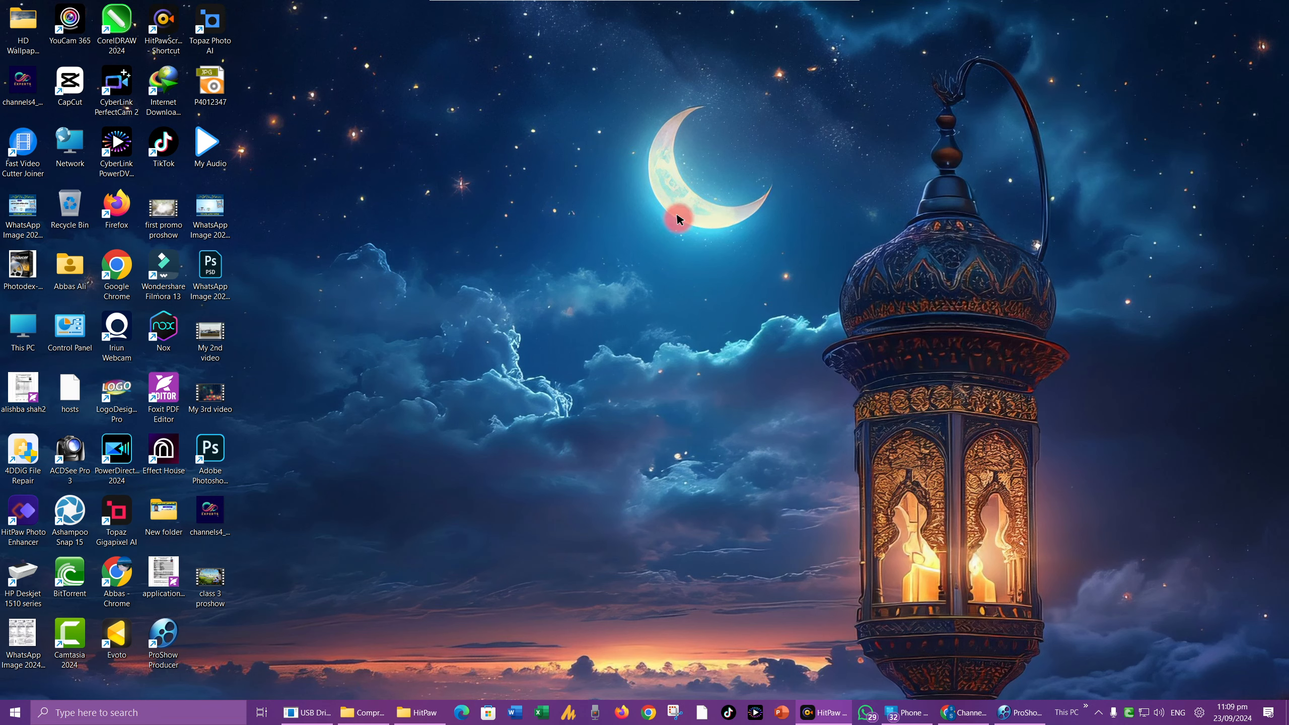
pyautogui.doubleClick(215, 581)
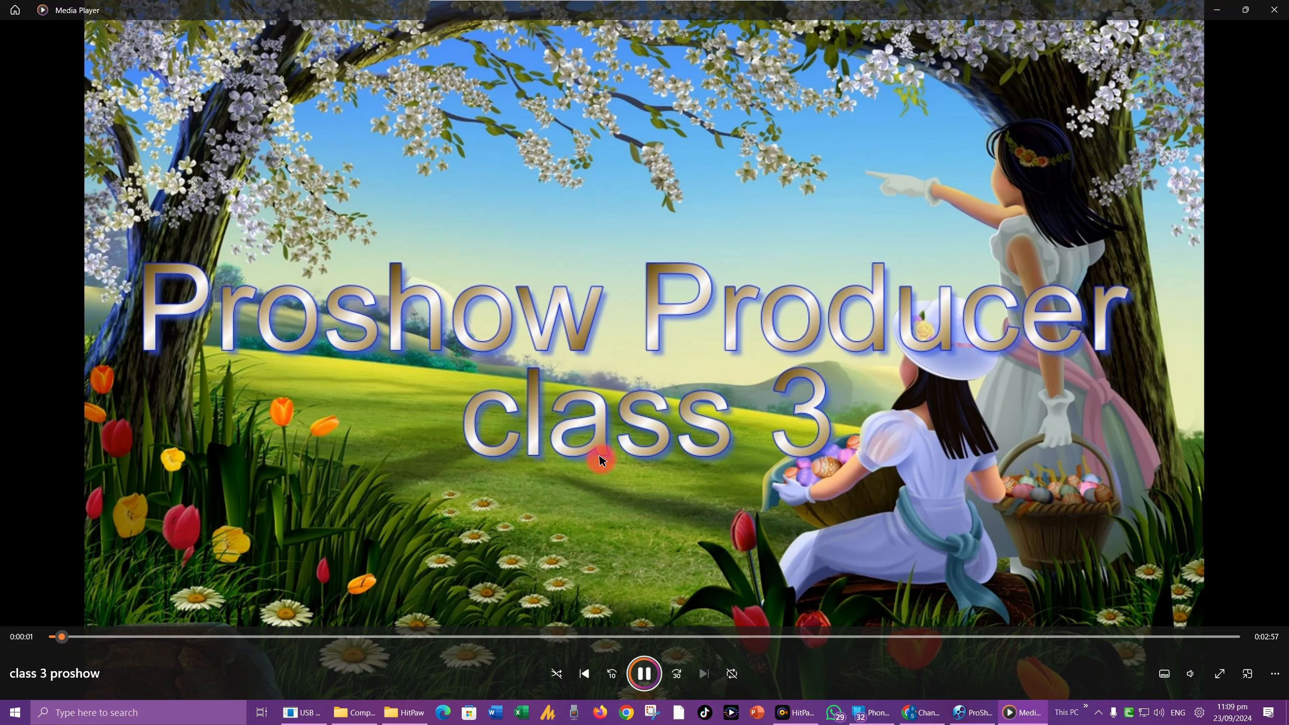
pyautogui.click(1188, 677)
pyautogui.moveTo(1160, 642); pyautogui.dragTo(1148, 641)
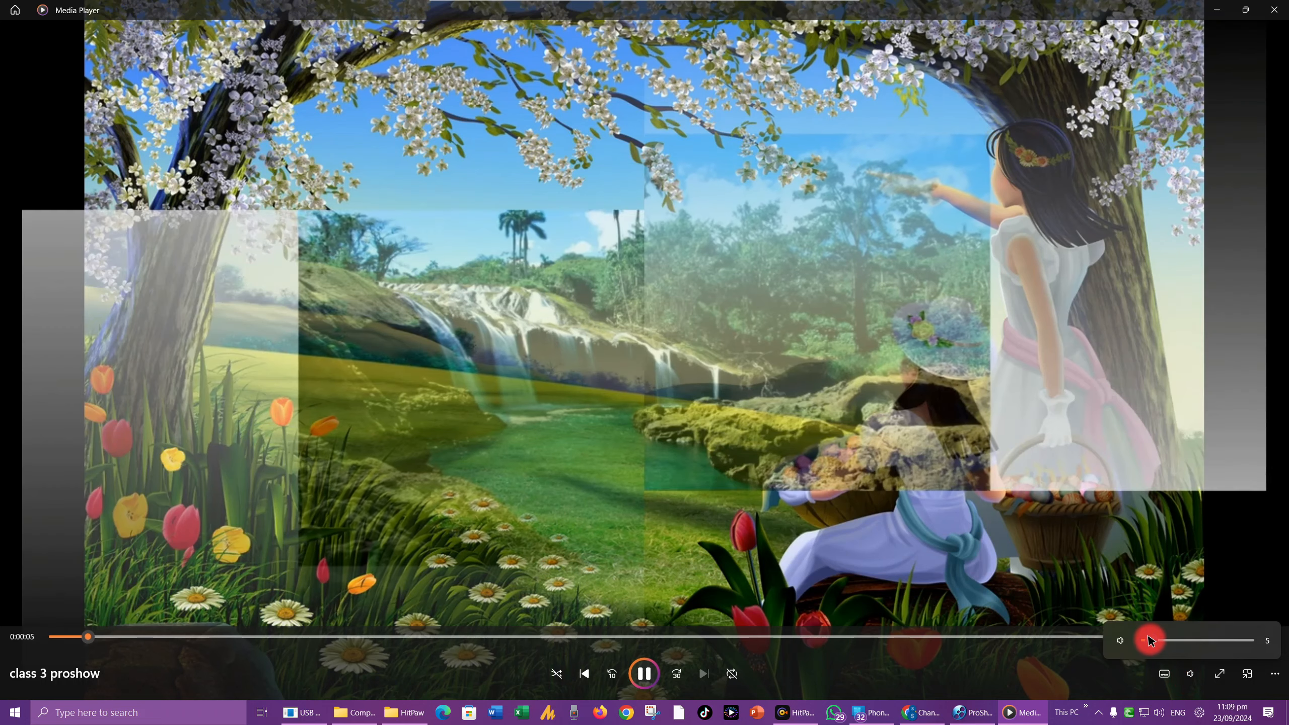